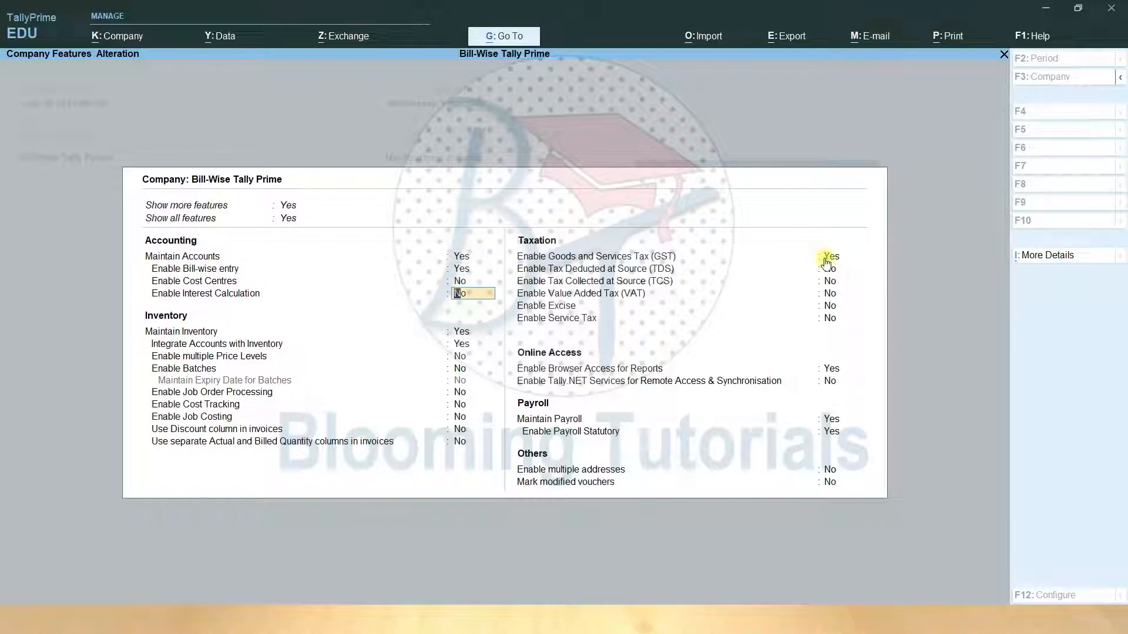
# Save the company features and open the creation form for a new ledger.
pyautogui.hotkey('ctrl', 'a')
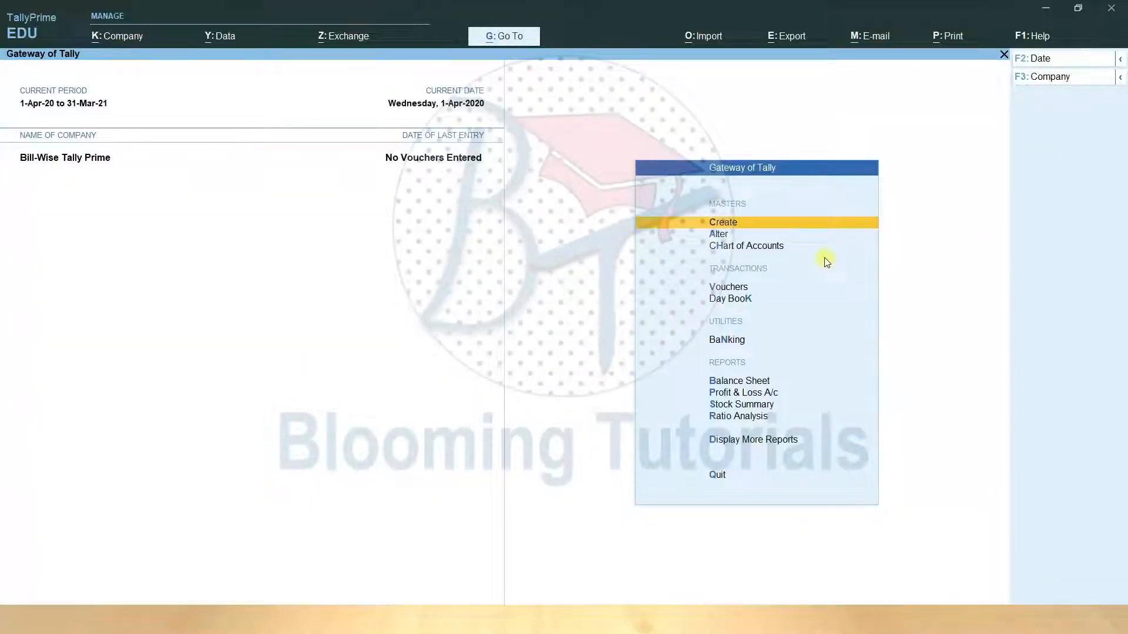
pyautogui.click(723, 223)
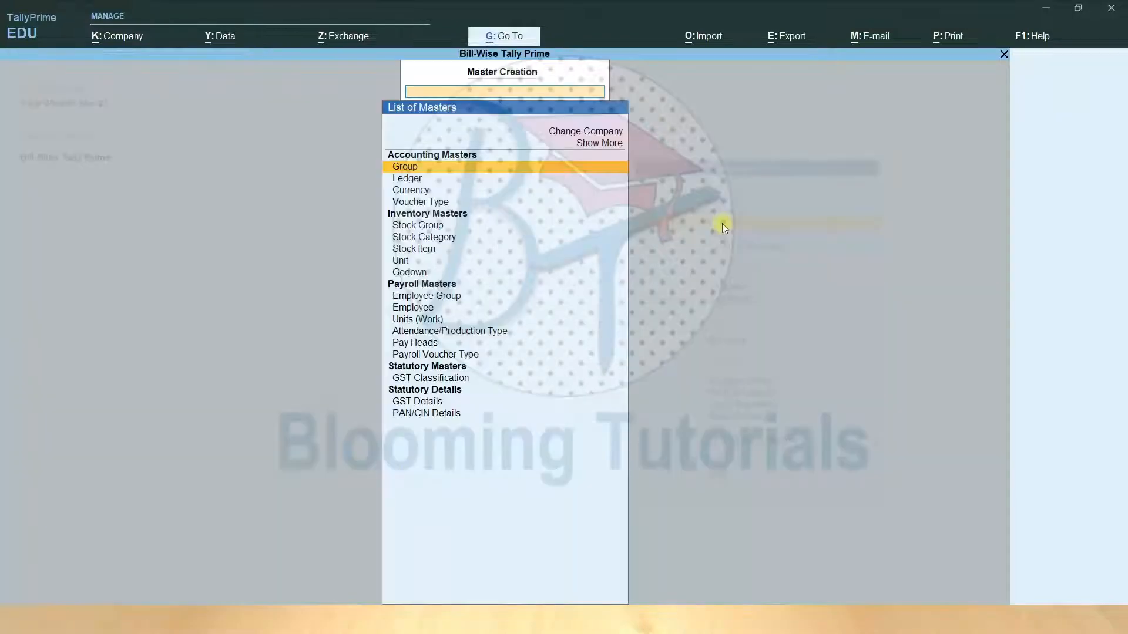
pyautogui.click(405, 180)
pyautogui.click(406, 179)
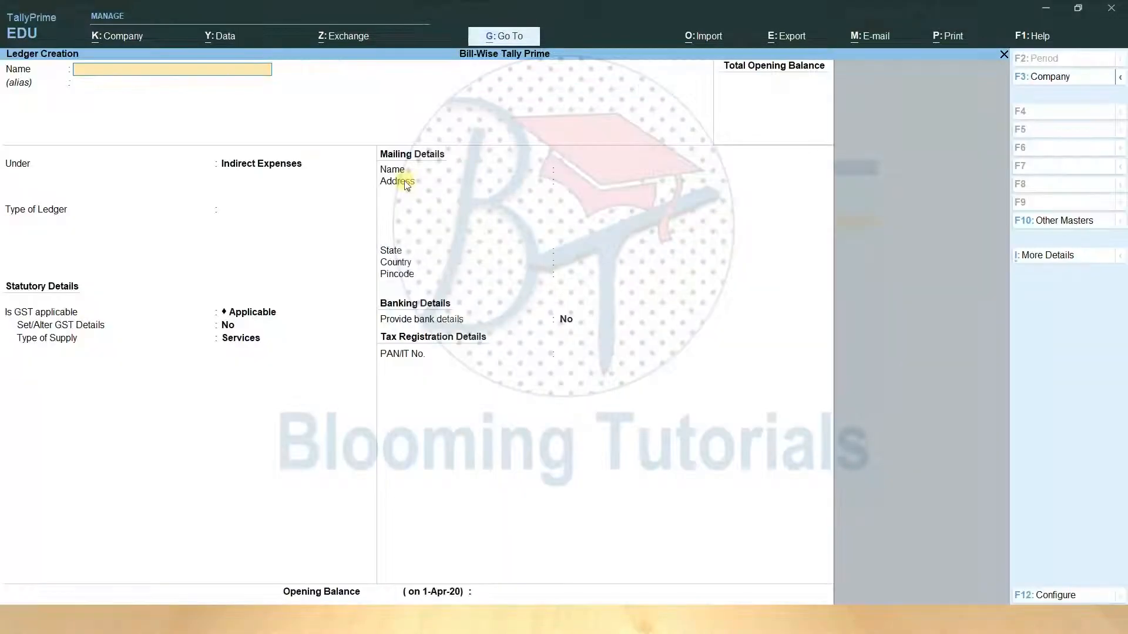
# Name the ledger Sales@18% and place it under the Sales Accounts group.
pyautogui.write('Sales@18%')
pyautogui.press('Return')
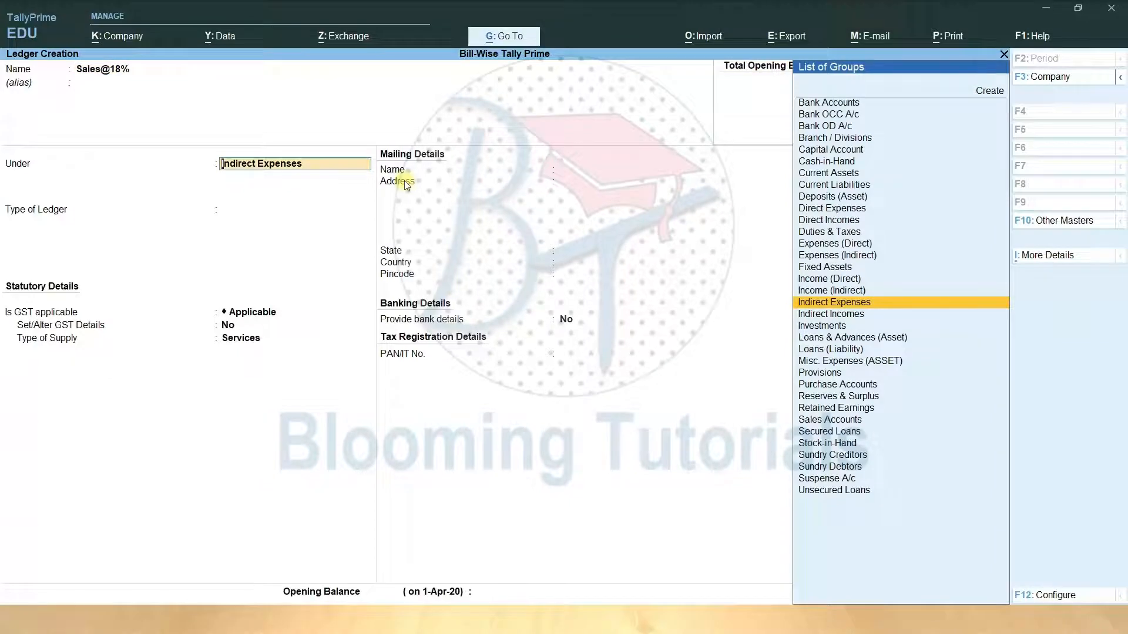
pyautogui.write('sa')
pyautogui.press('Return')
pyautogui.press('Return')
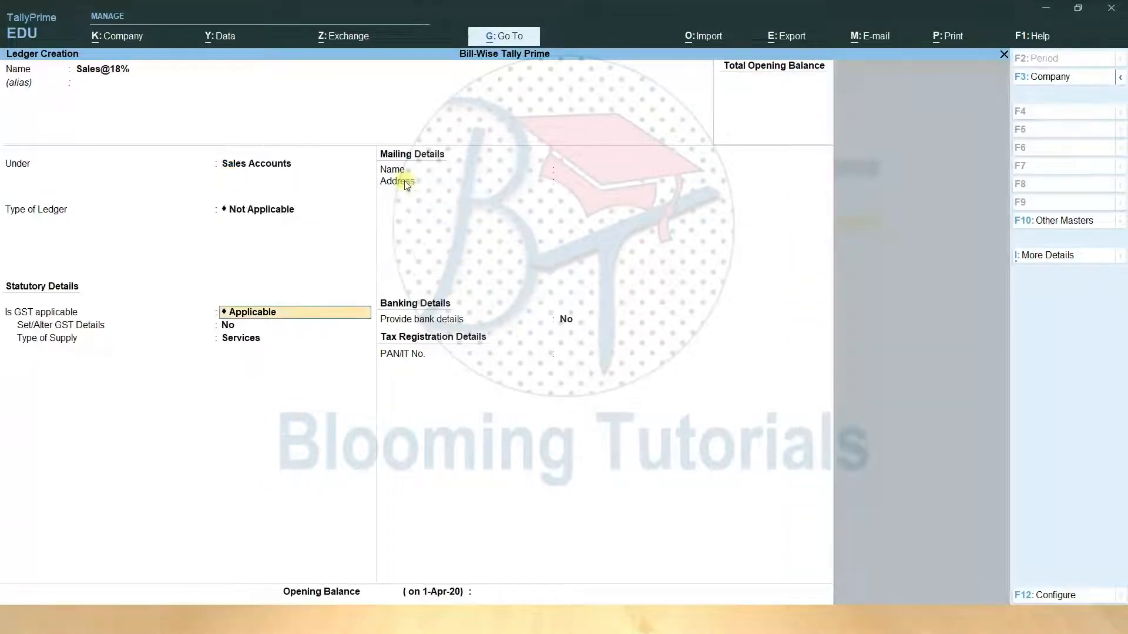
# Turn on Set/Alter GST Details for the sales ledger and set the nature of transaction to Sales Taxable.
pyautogui.press('Return')
pyautogui.write('y')
pyautogui.press('Return')
pyautogui.press('Return')
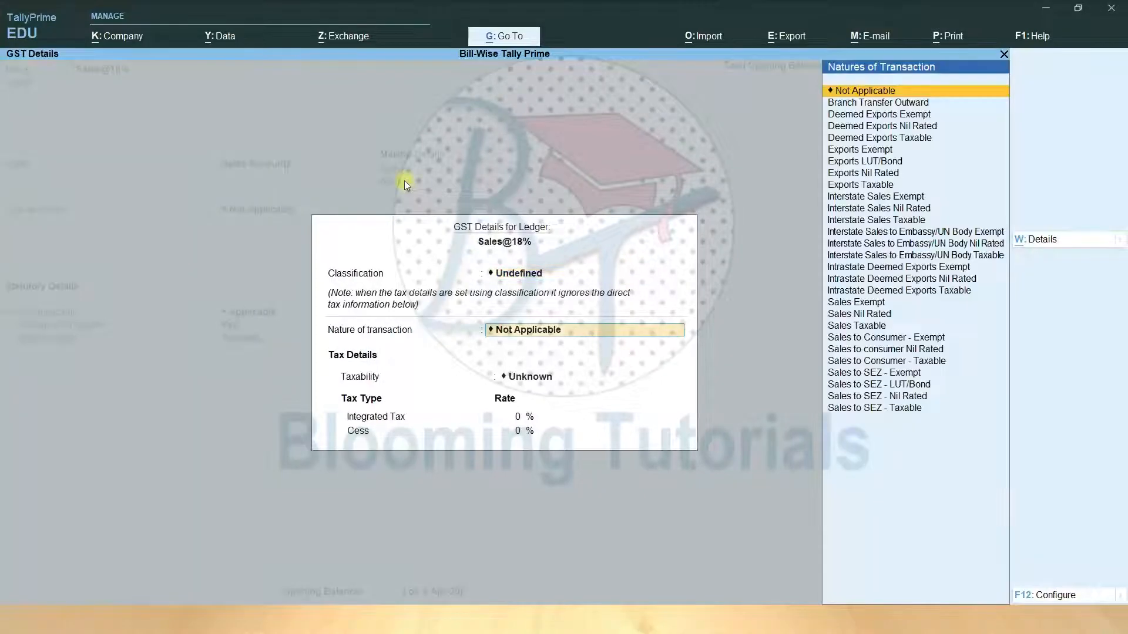
pyautogui.write('S')
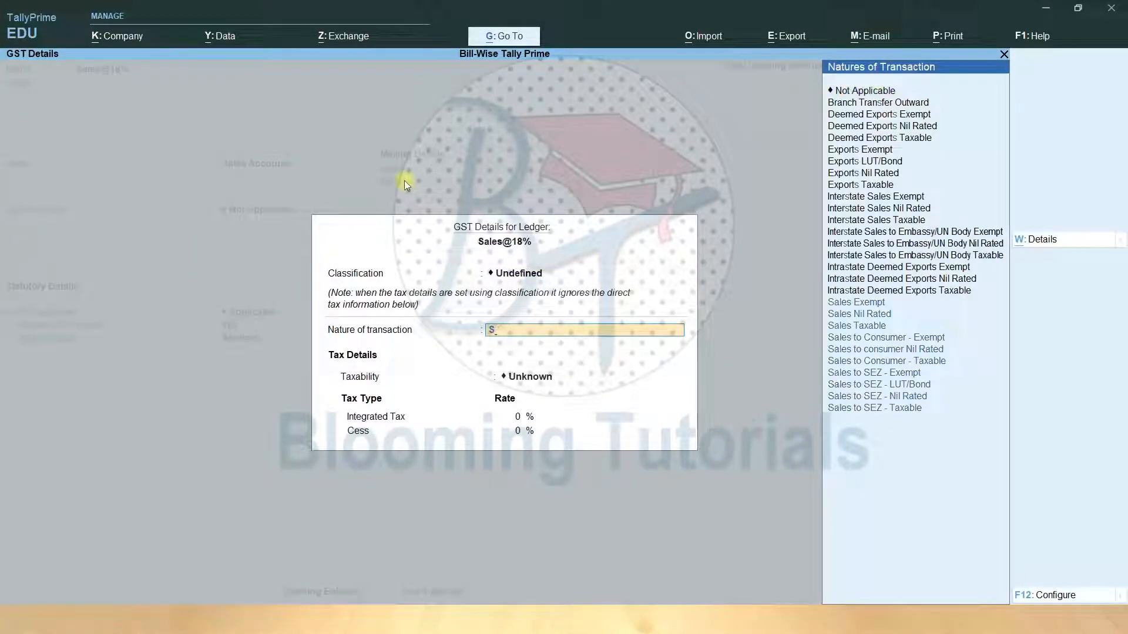
pyautogui.press('Up')
pyautogui.press('Up')
pyautogui.press('Up')
pyautogui.press('Up')
pyautogui.press('Up')
pyautogui.press('Up')
pyautogui.press('Up')
pyautogui.press('Up')
pyautogui.press('Up')
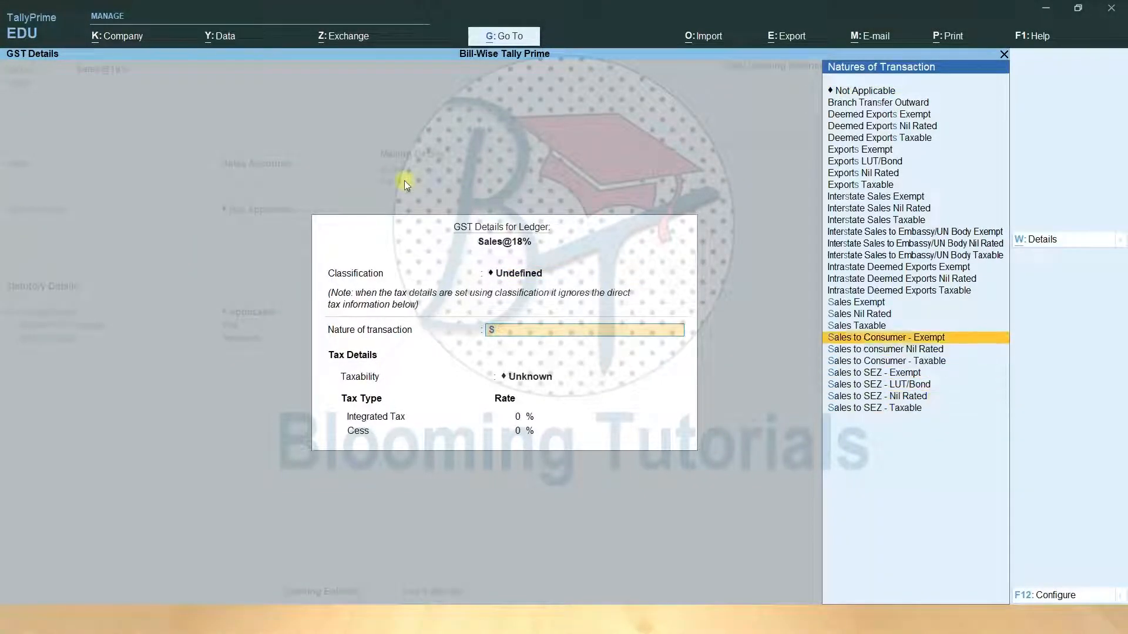
pyautogui.press('Down')
pyautogui.press('Return')
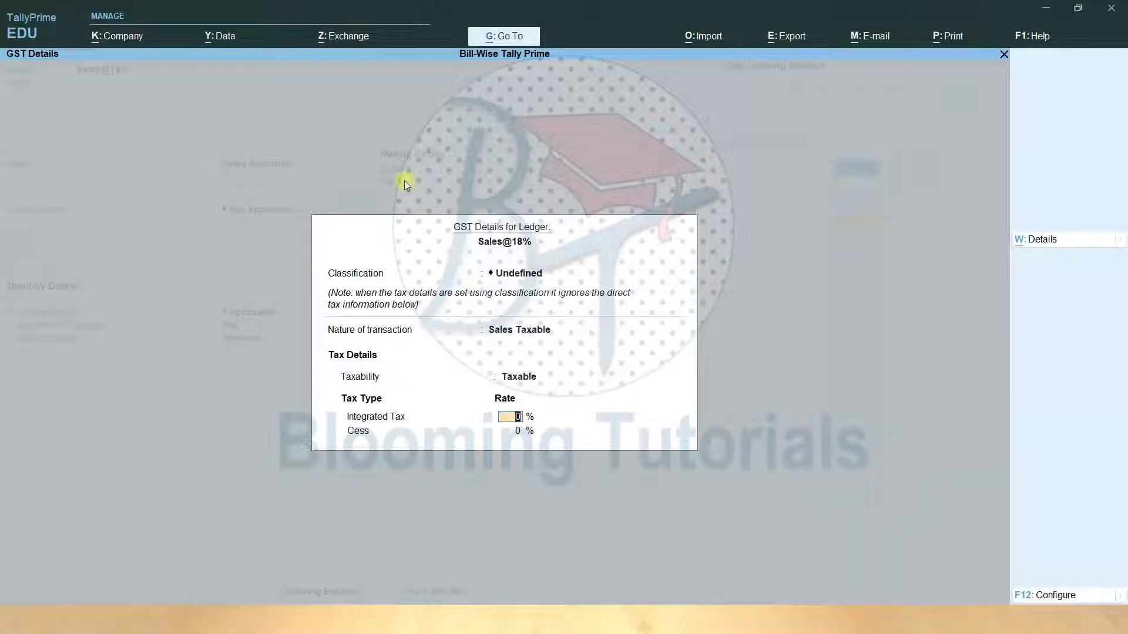
# Set the sales ledger's integrated tax rate to 18% and accept its GST details.
pyautogui.write('18')
pyautogui.press('Return')
pyautogui.press('Return')
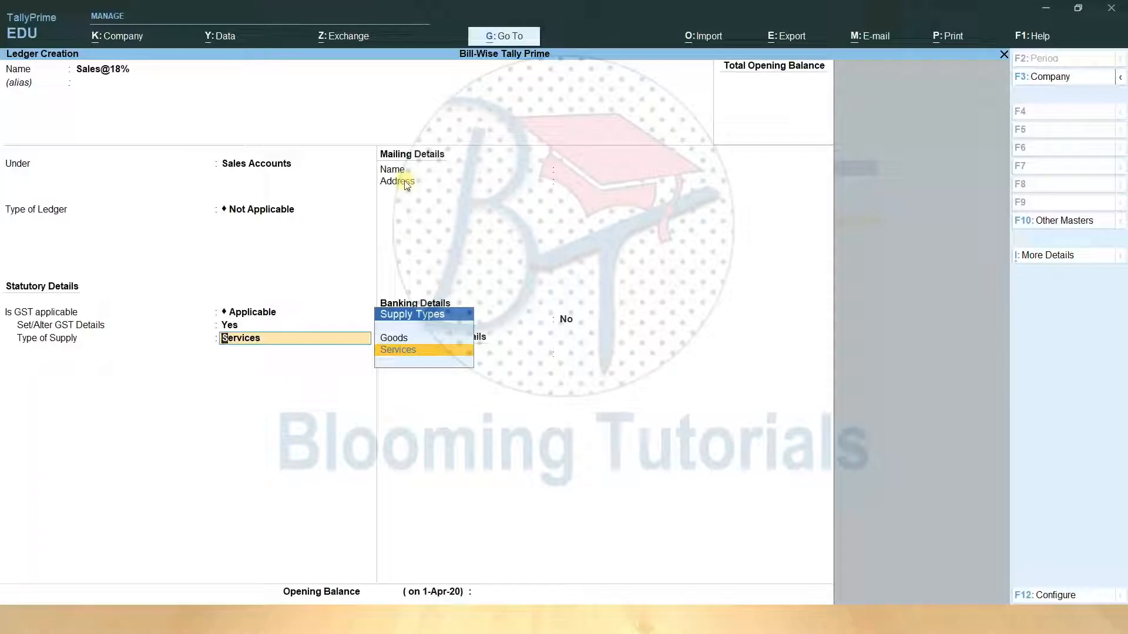
# Set the sales ledger's type of supply to Goods and save the ledger.
pyautogui.press('Up')
pyautogui.press('Return')
pyautogui.press('Return')
pyautogui.press('Return')
pyautogui.press('Return')
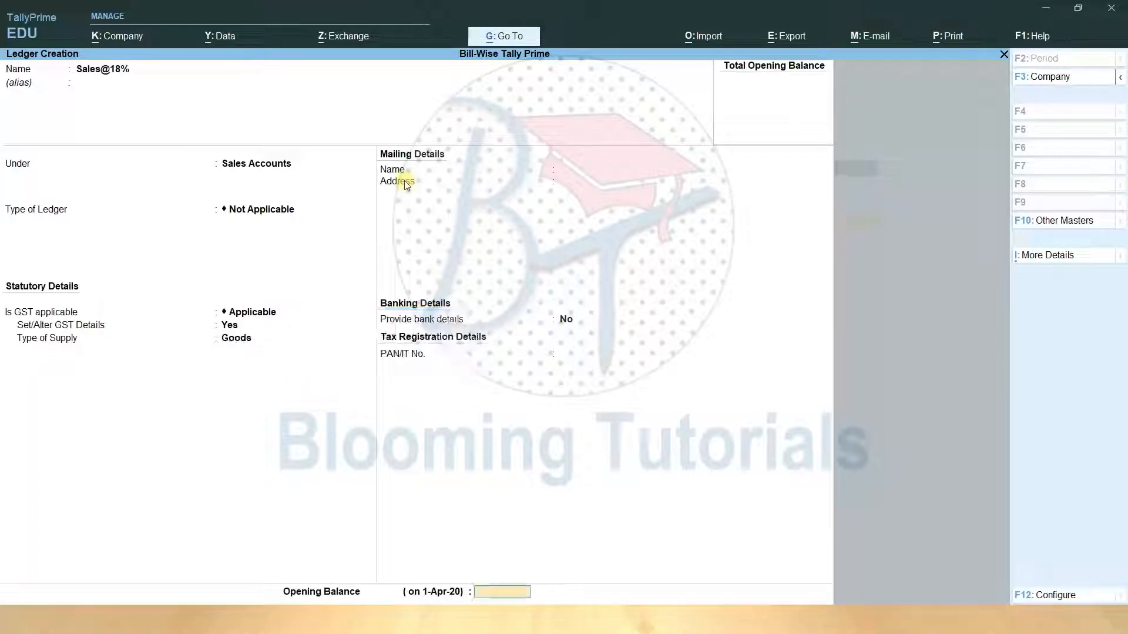
# Name a new ledger Output CGST@9% and place it under the Duties & Taxes group.
pyautogui.write('Output CGST')
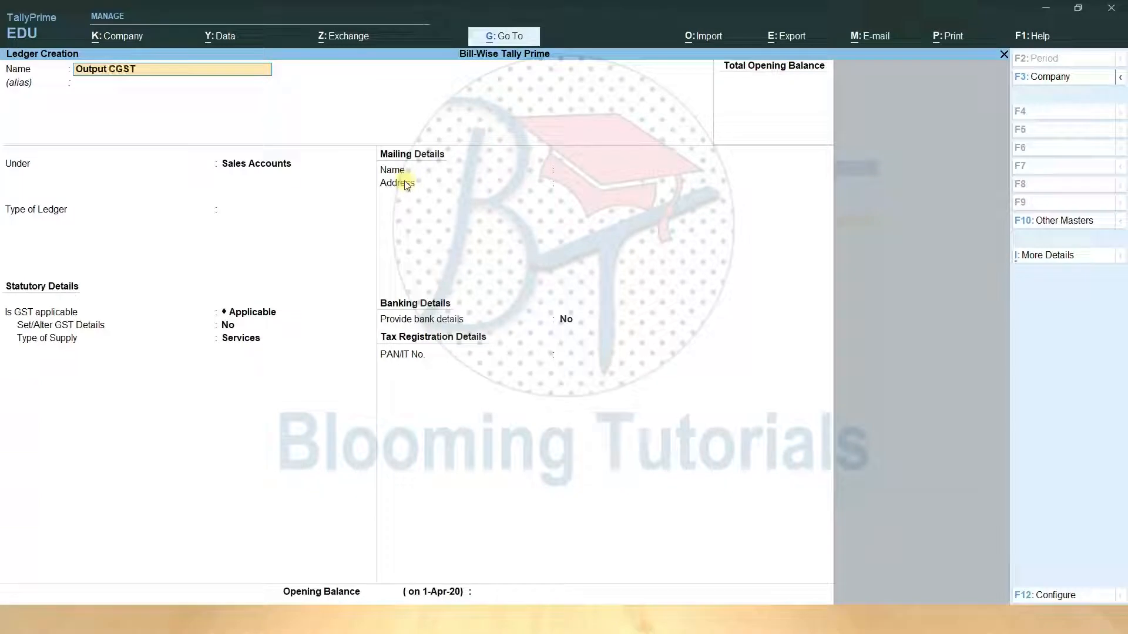
pyautogui.write('@')
pyautogui.press('Return')
pyautogui.write('Du')
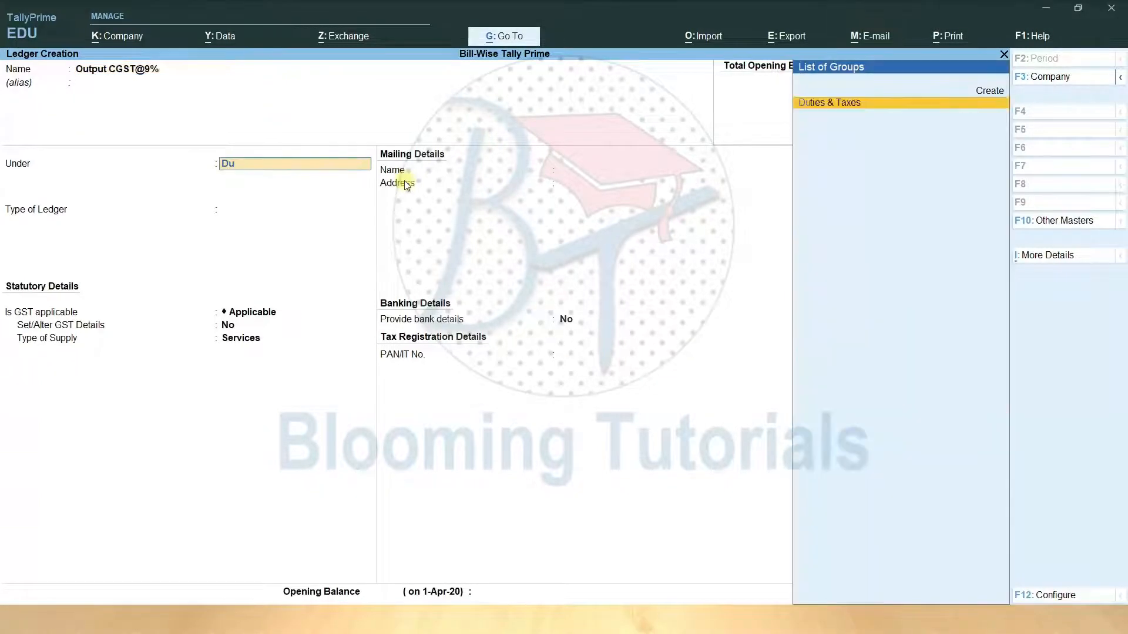
pyautogui.press('Return')
# Set the CGST ledger's type of duty to GST and its tax type to Central Tax.
pyautogui.press('Up')
pyautogui.press('Return')
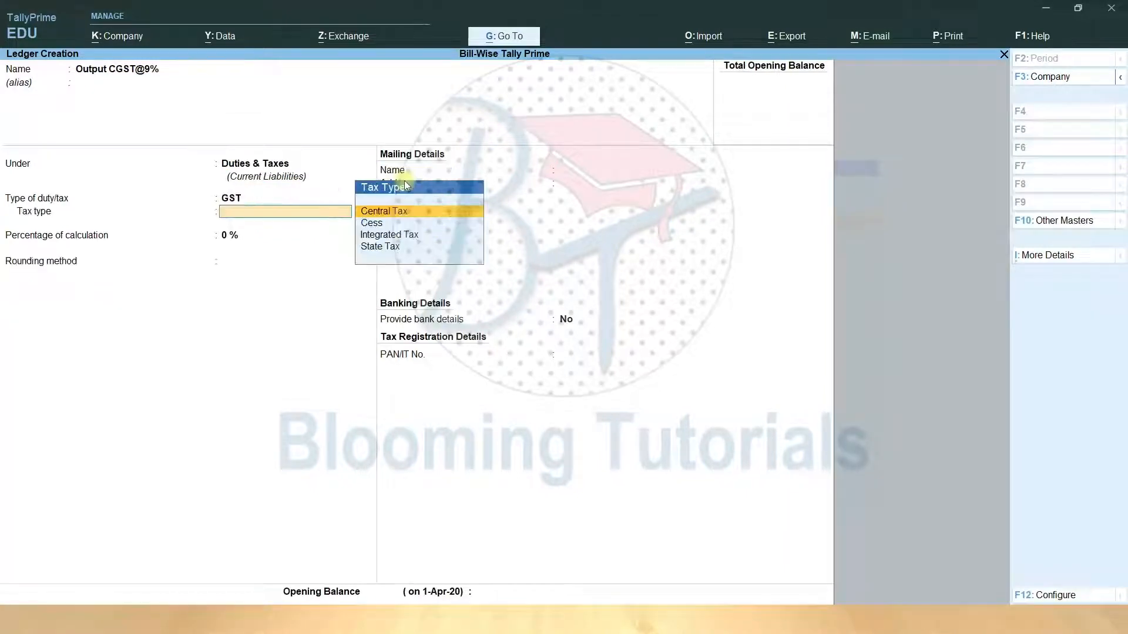
pyautogui.press('Return')
pyautogui.press('Return')
pyautogui.press('Return')
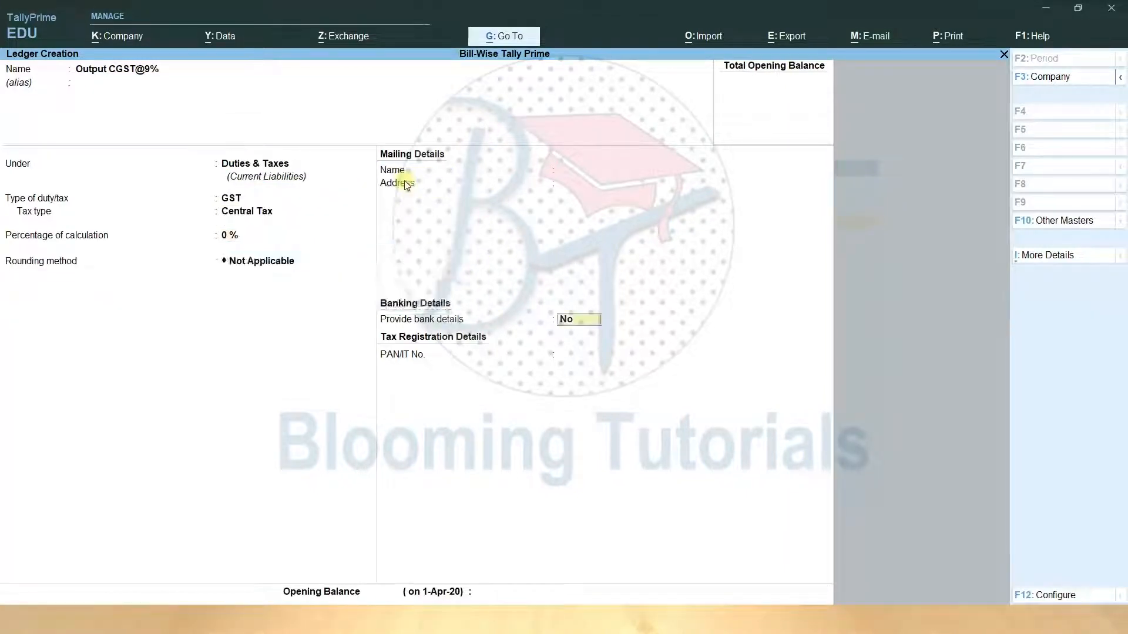
# Set the CGST ledger to Normal Rounding with a rounding limit of 1 and save it.
pyautogui.press('Return')
pyautogui.press('BackSpace')
pyautogui.press('BackSpace')
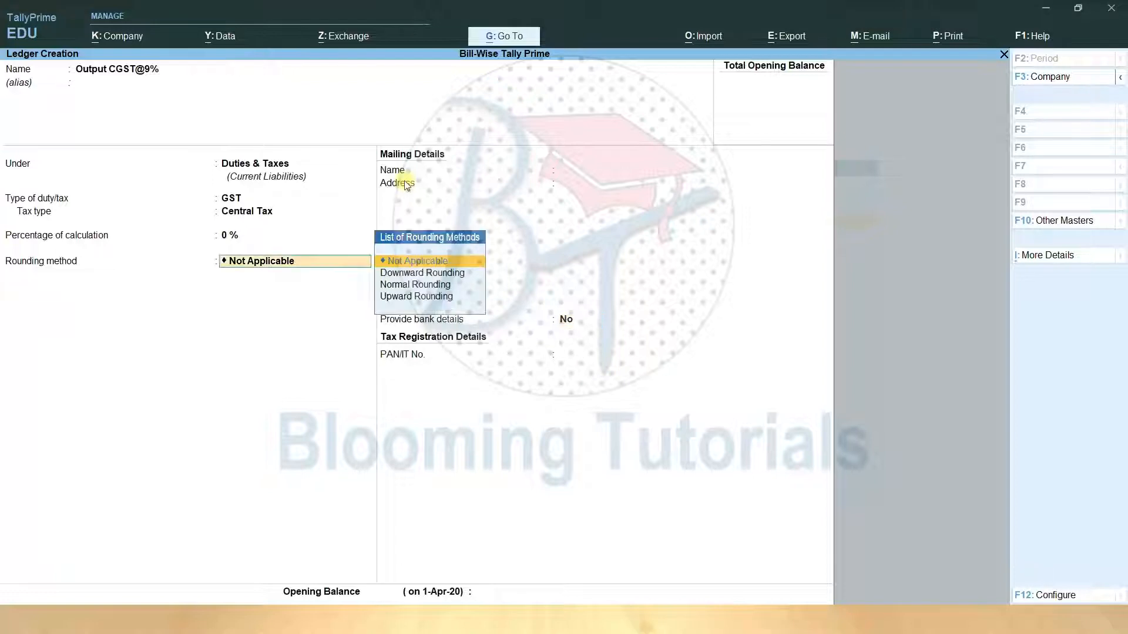
pyautogui.press('Down')
pyautogui.press('Down')
pyautogui.press('Return')
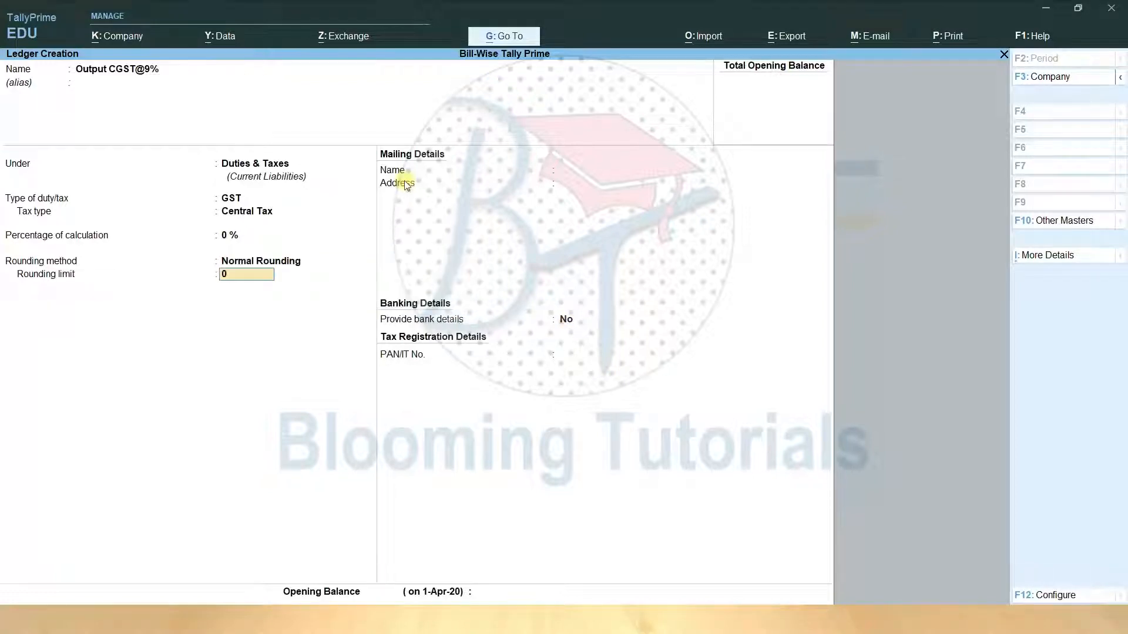
pyautogui.press('Return')
pyautogui.press('Return')
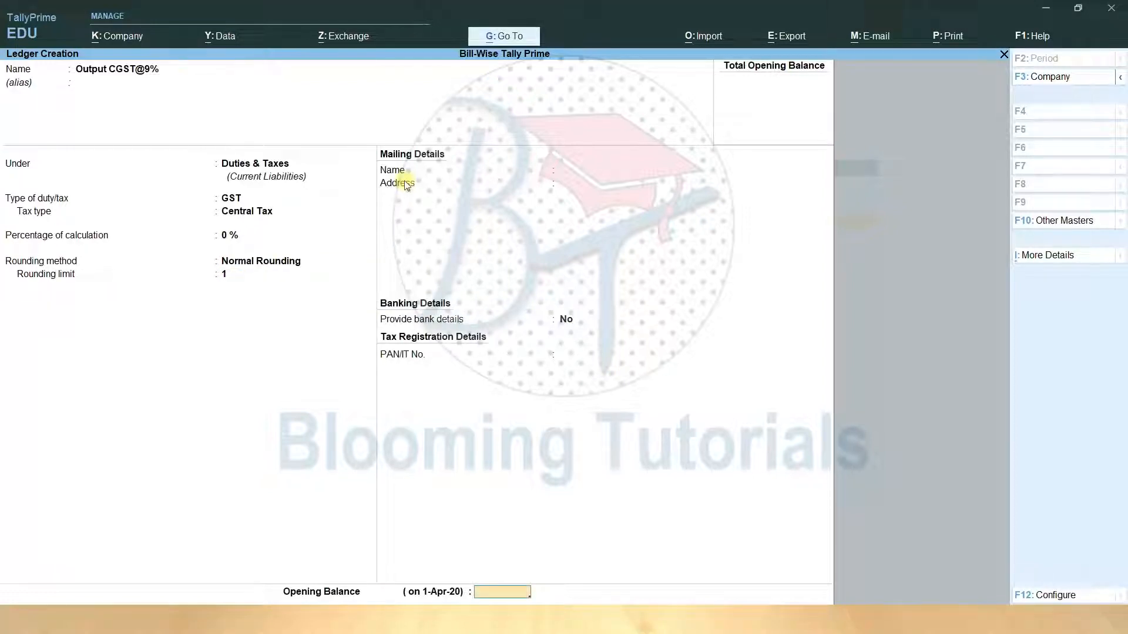
pyautogui.press('Return')
pyautogui.press('Return')
# Name a new ledger Output SGST@9% and keep it under the Duties & Taxes group.
pyautogui.write('Output SGST@9')
pyautogui.press('Return')
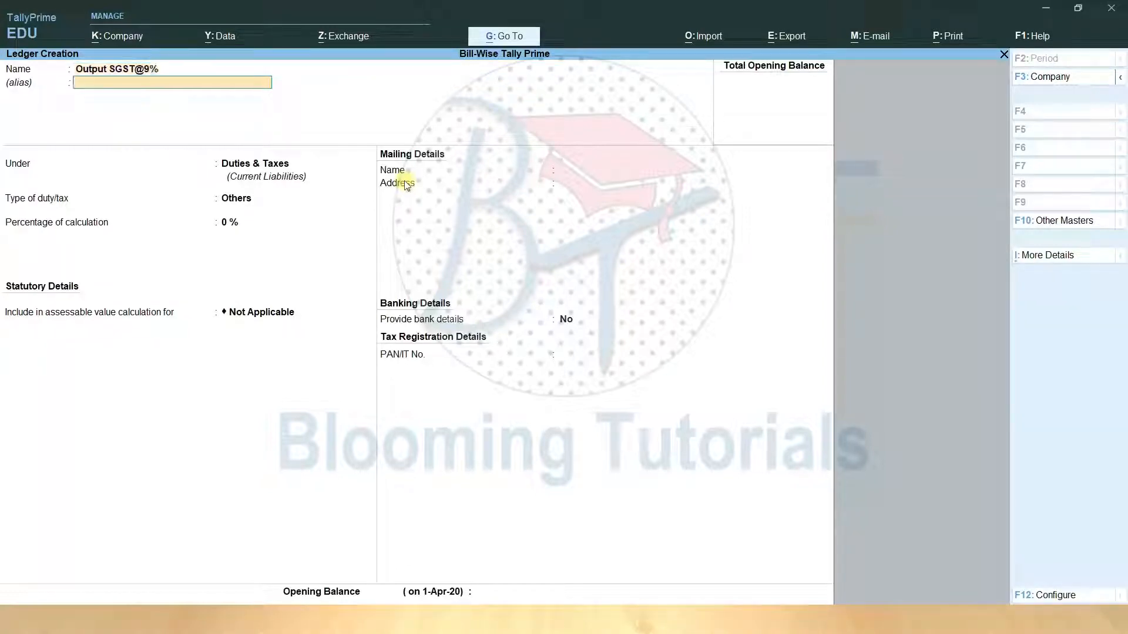
pyautogui.press('Return')
pyautogui.press('Return')
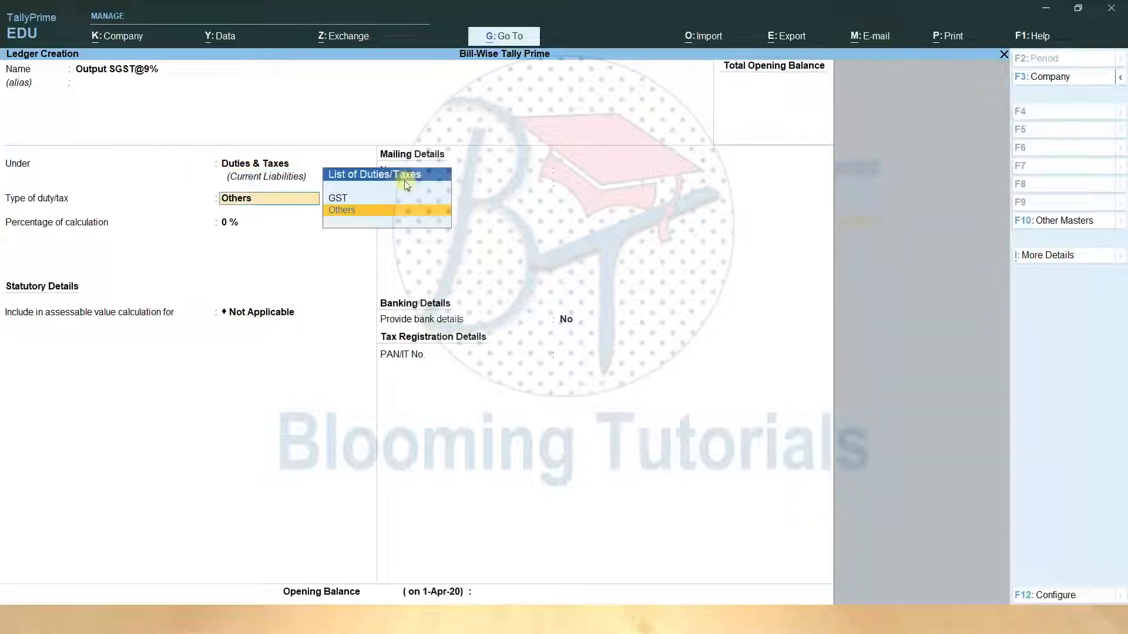
# Set the SGST ledger's type of duty to GST and its tax type to State Tax.
pyautogui.press('Up')
pyautogui.press('Return')
pyautogui.press('Down')
pyautogui.press('Down')
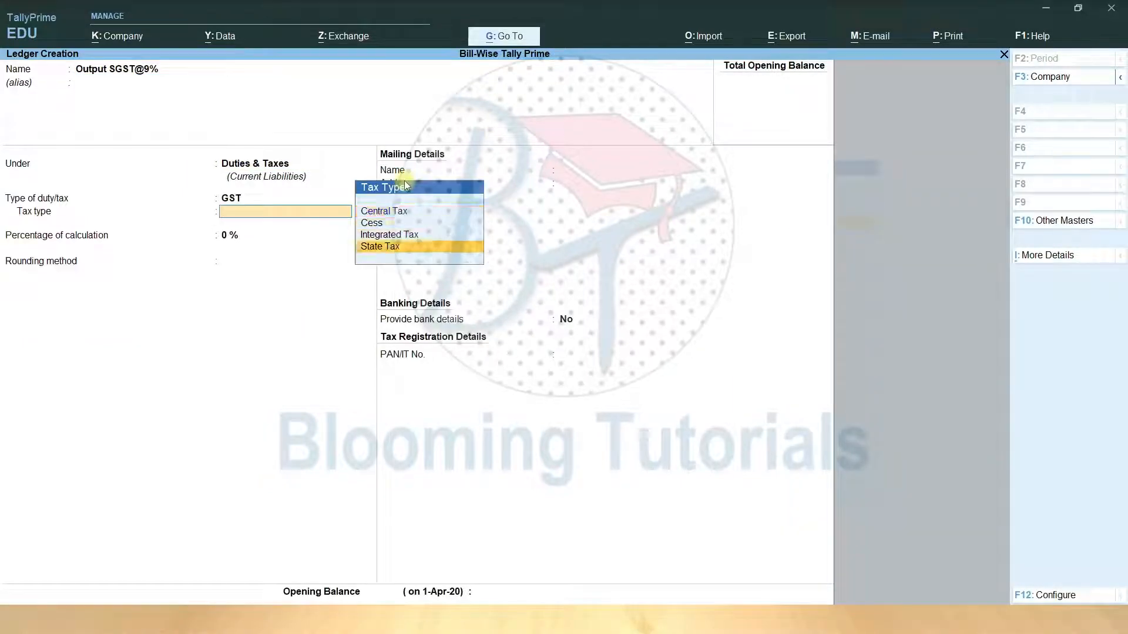
pyautogui.press('Return')
pyautogui.press('Return')
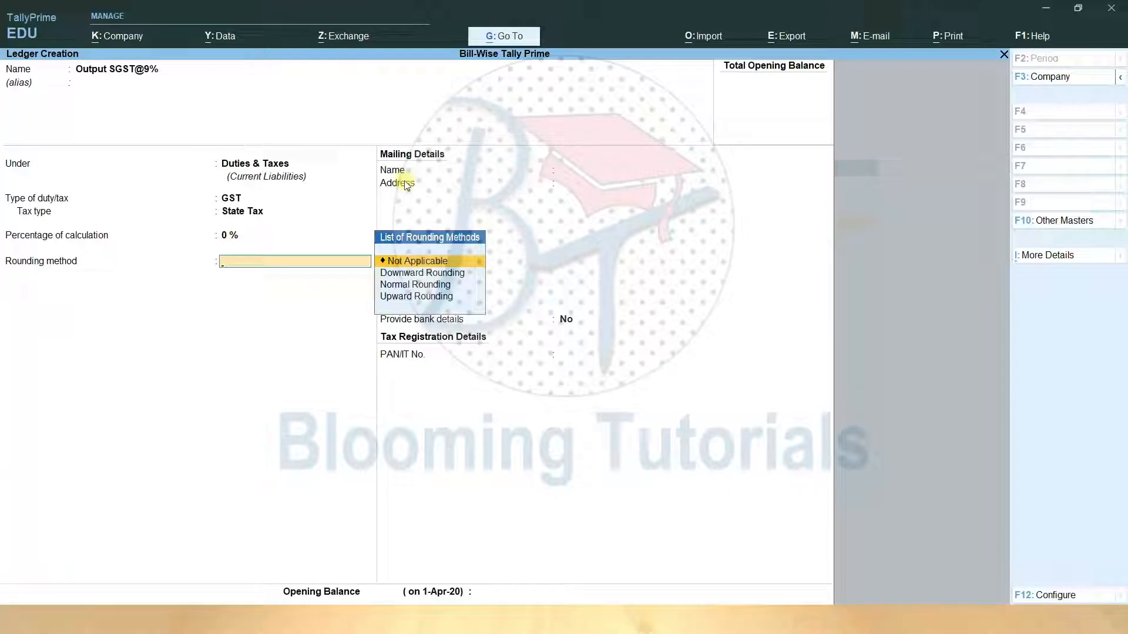
# Set the SGST ledger's rounding method to Normal Rounding and save the ledger.
pyautogui.press('Down')
pyautogui.press('Down')
pyautogui.press('Return')
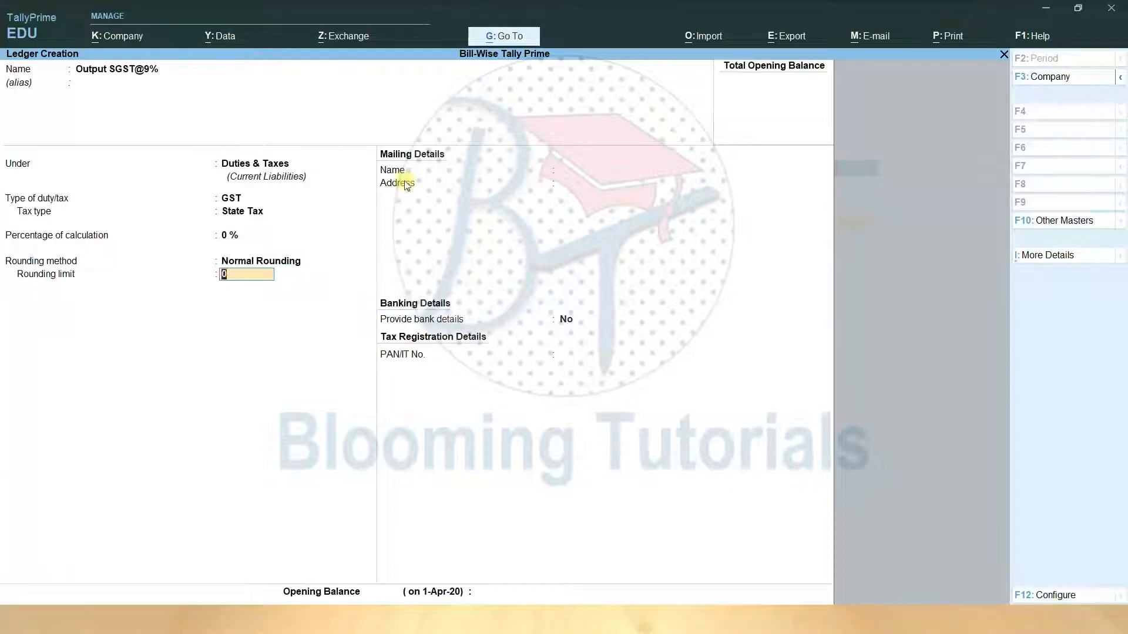
pyautogui.press('Return')
pyautogui.hotkey('ctrl', 'a')
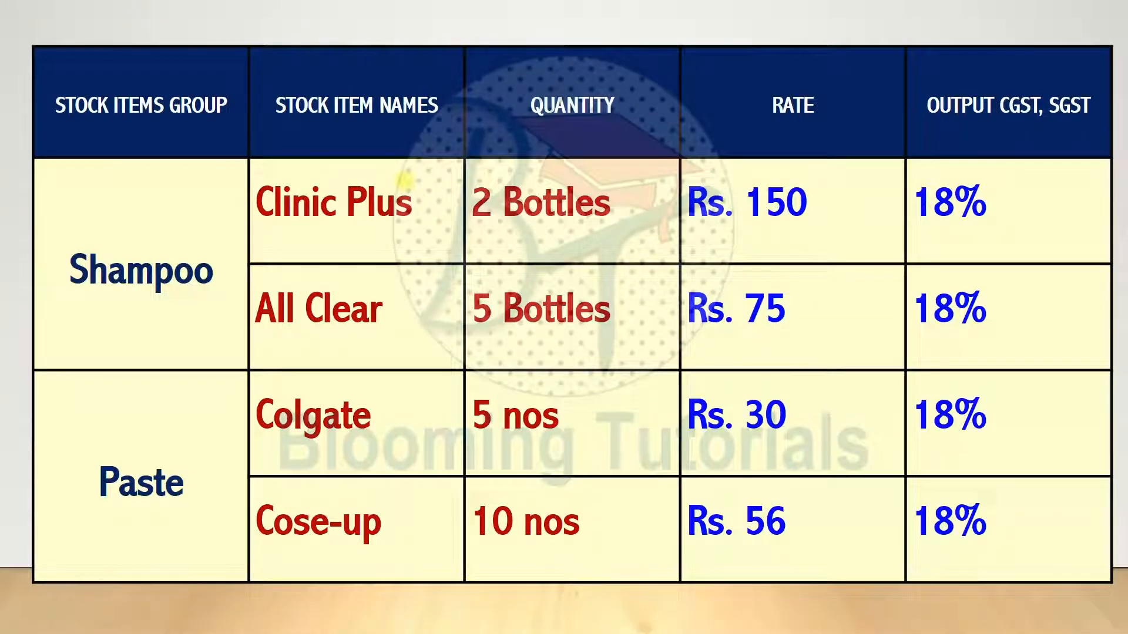
# Switch back to TallyPrime, name a new ledger Tharankia Traders and place it under the Sundry Debtors group.
pyautogui.press('Left')
pyautogui.hotkey('alt', 'Tab')
pyautogui.write('Tharankia Traders')
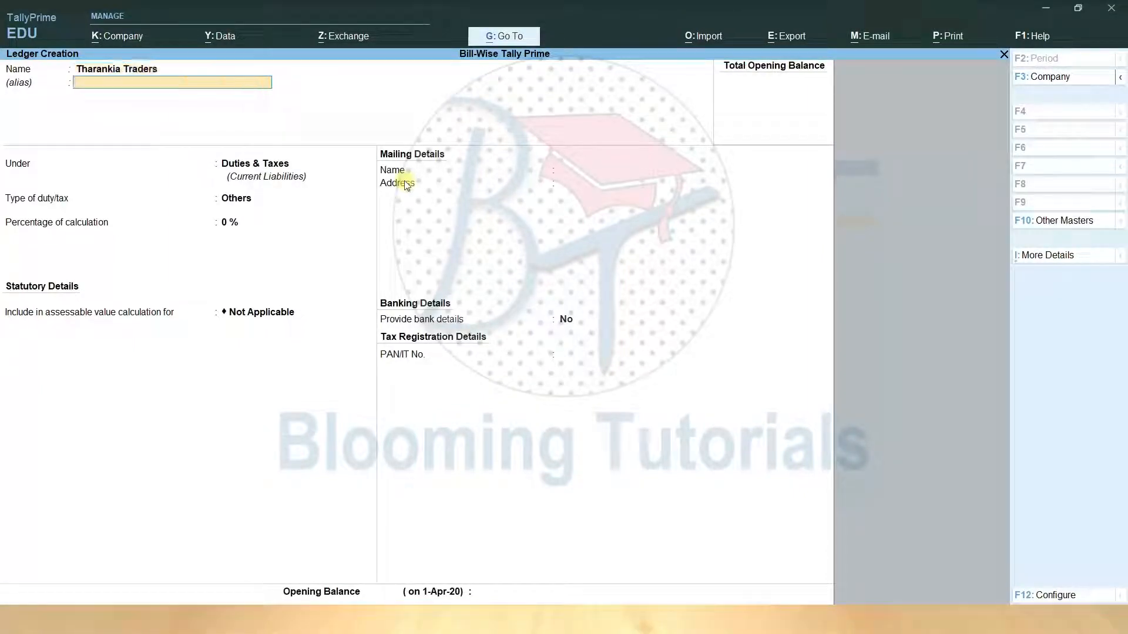
pyautogui.press('Return')
pyautogui.write('Su')
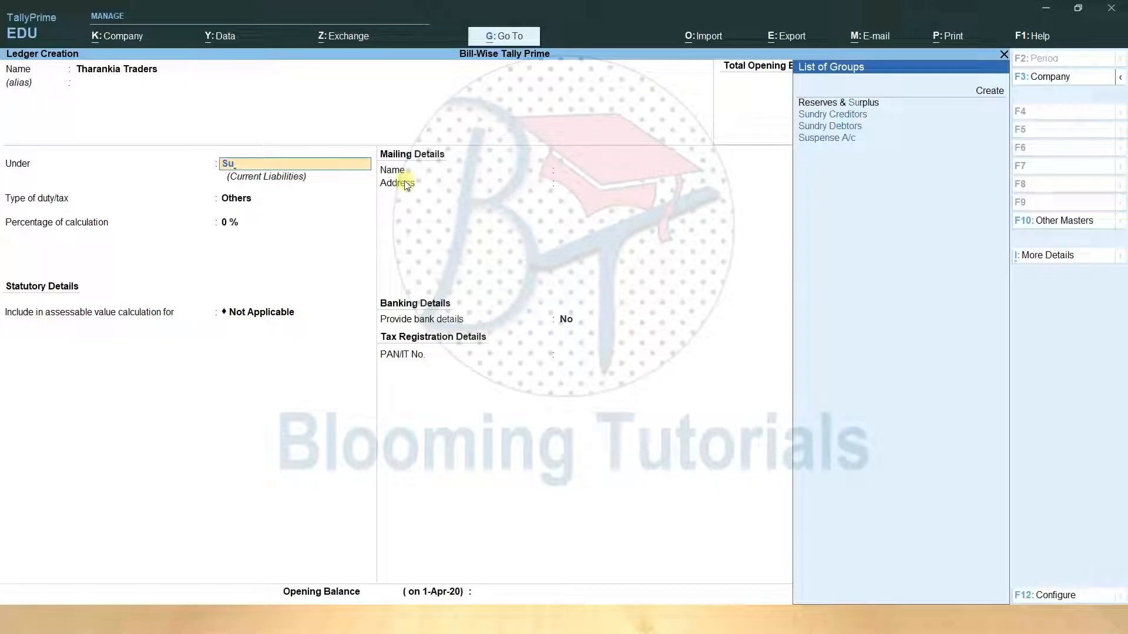
pyautogui.press('Down')
pyautogui.press('Down')
pyautogui.press('Return')
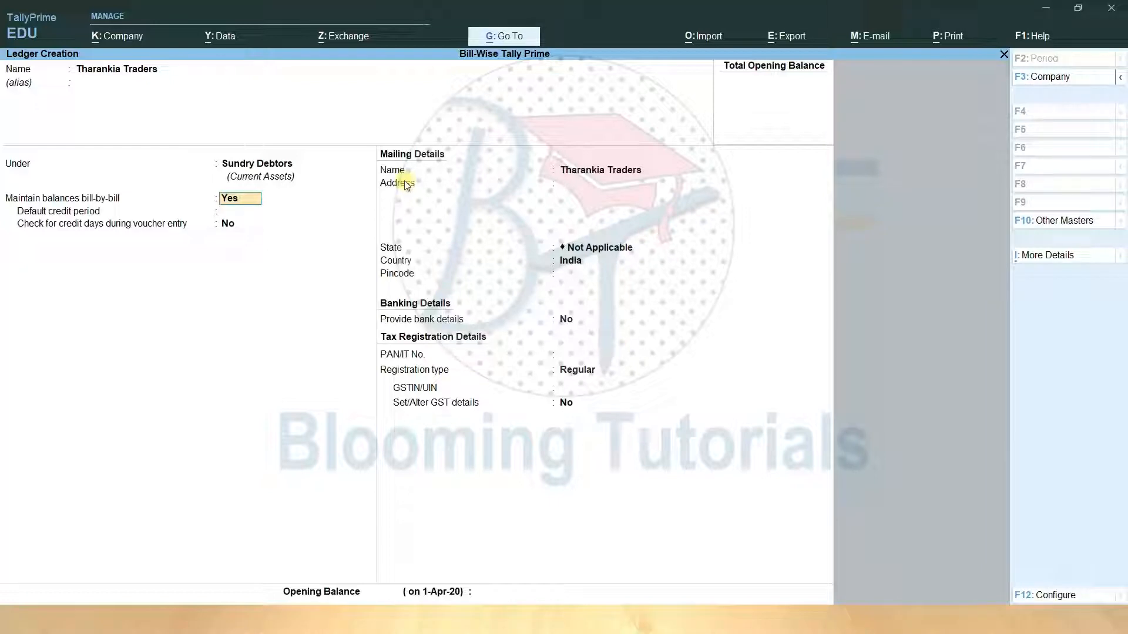
# Keep bill-by-bill balances on for the debtor ledger with a default credit period of 30 days and no credit-day check.
pyautogui.press('Return')
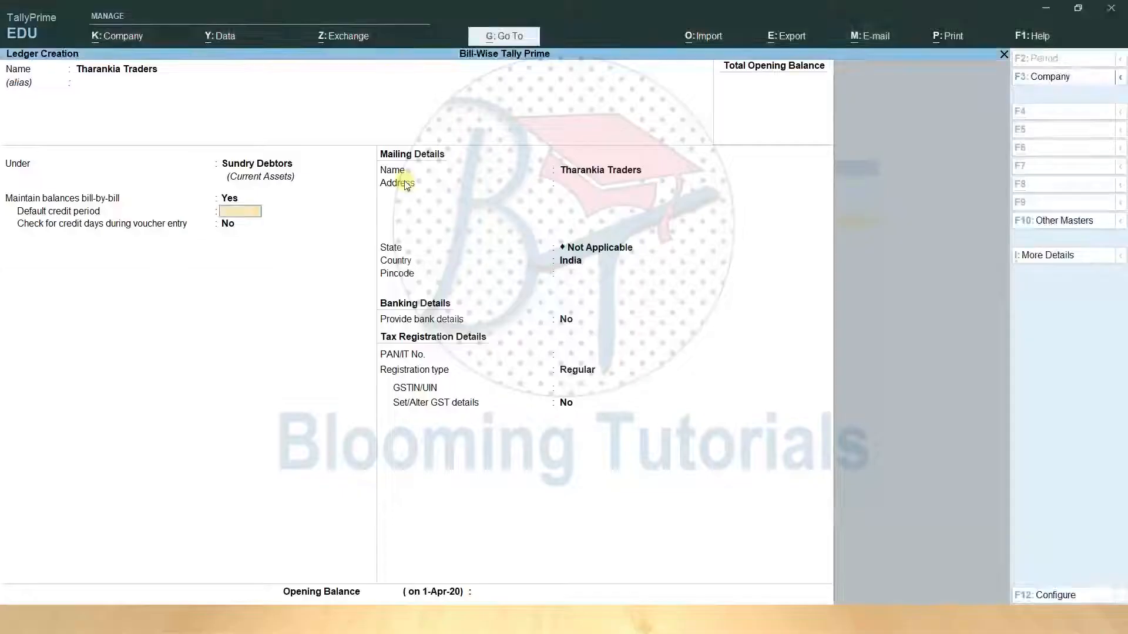
pyautogui.write('30')
pyautogui.press('Return')
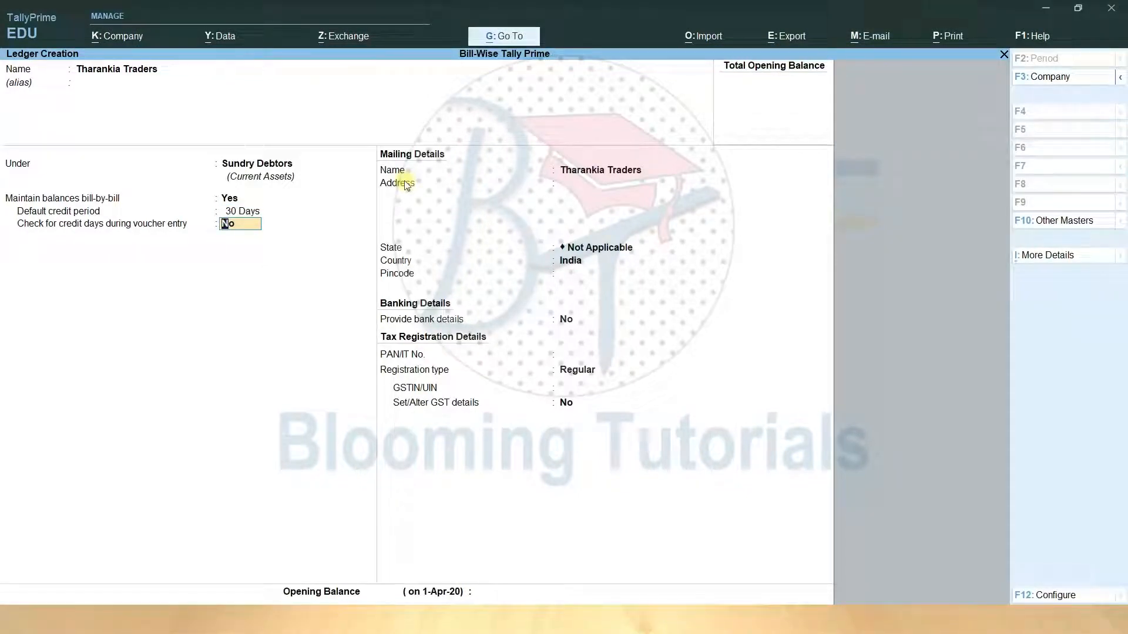
pyautogui.press('Return')
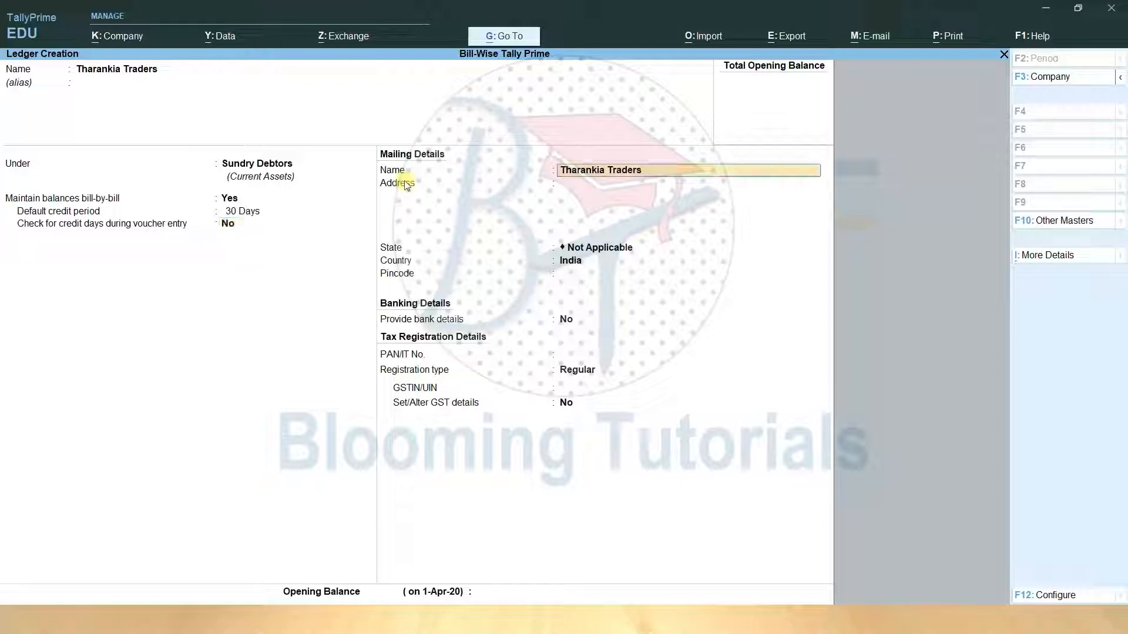
# Save the Tharankia Traders ledger with its default mailing and tax registration details, then leave ledger creation.
pyautogui.press('Return')
pyautogui.press('Return')
pyautogui.press('Return')
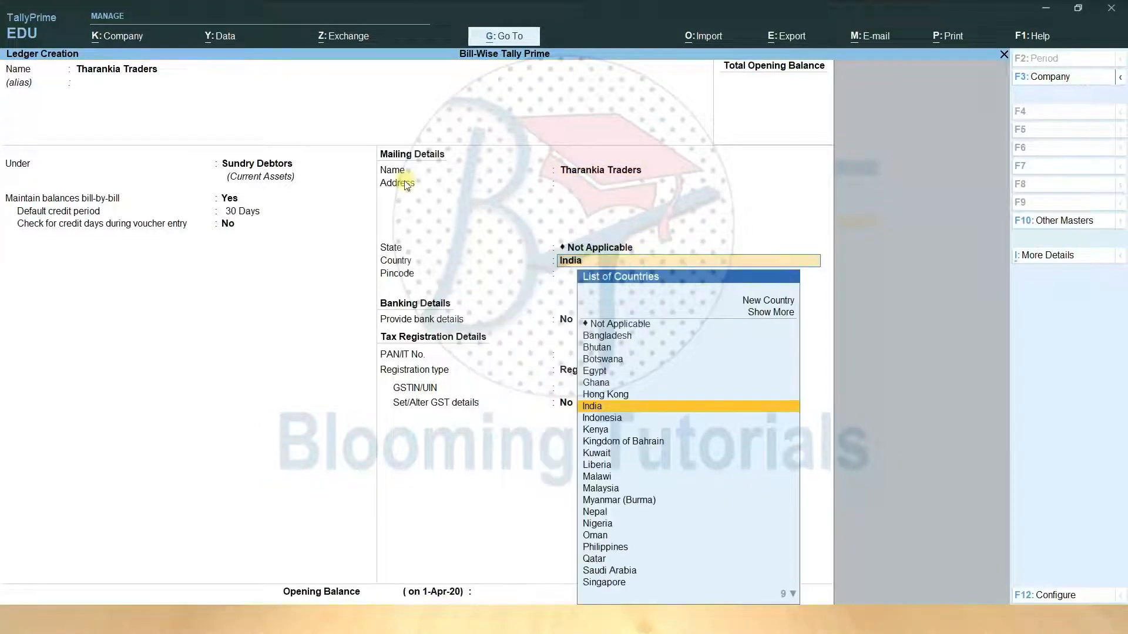
pyautogui.press('Return')
pyautogui.press('Return')
pyautogui.press('Return')
pyautogui.press('Return')
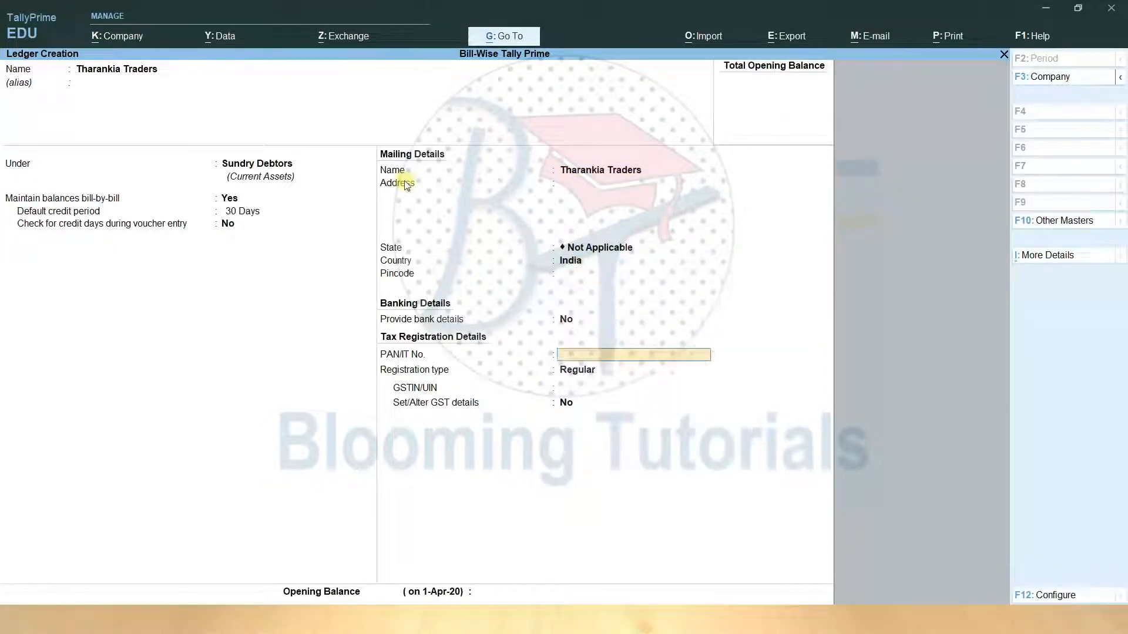
pyautogui.press('Return')
pyautogui.press('Return')
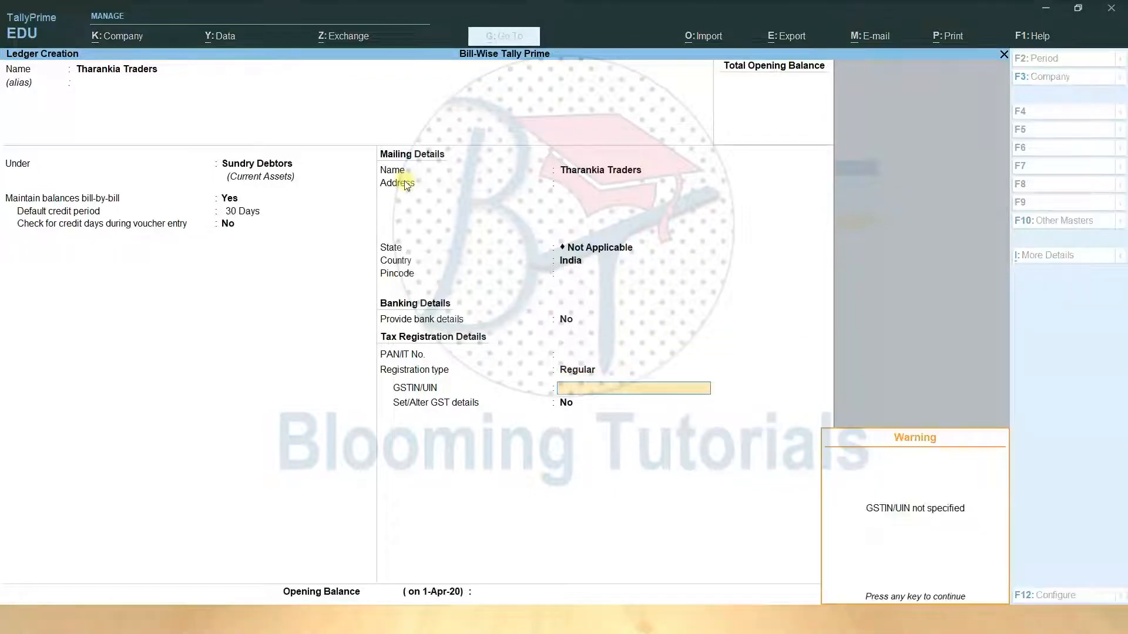
pyautogui.press('Return')
pyautogui.press('Return')
pyautogui.press('Return')
pyautogui.press('Return')
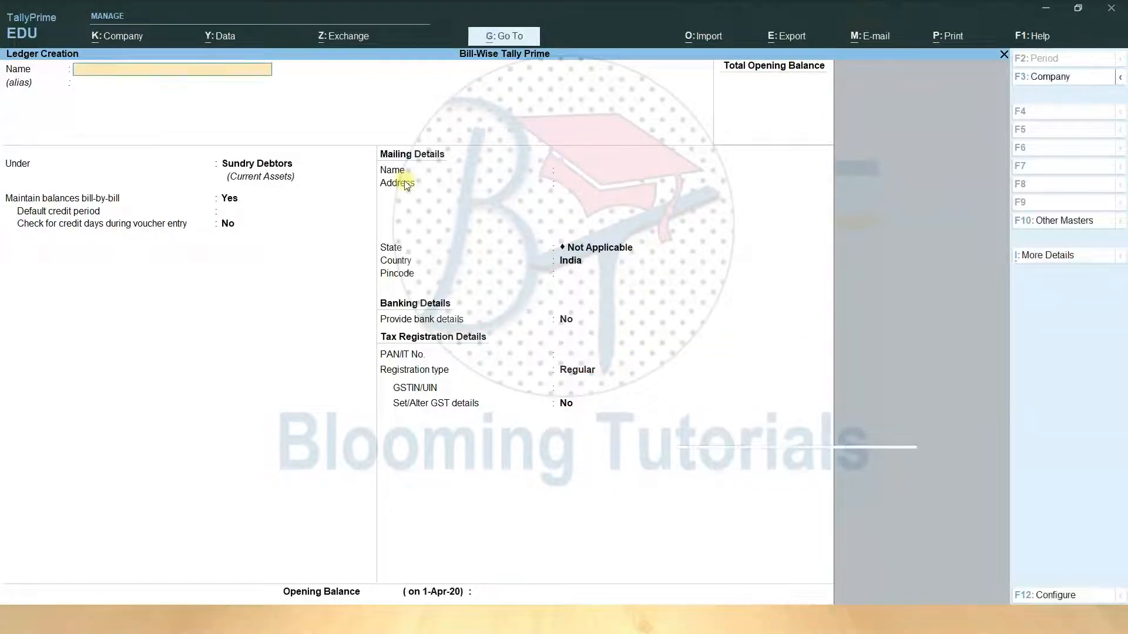
pyautogui.press('Escape')
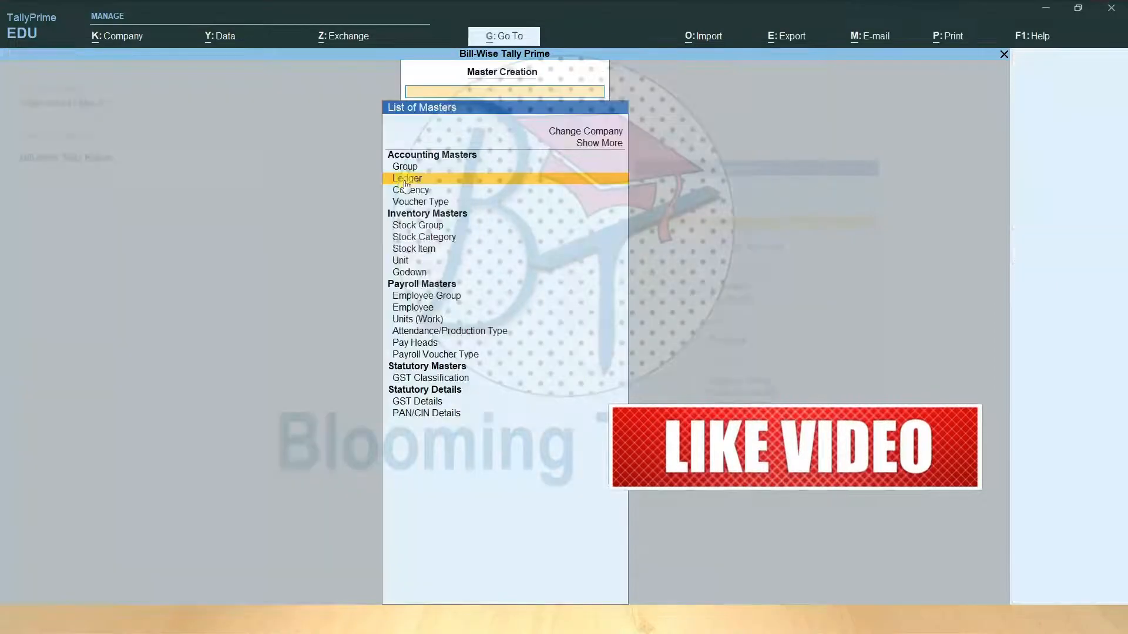
# Start a new stock group named Shampoo and place it under Primary.
pyautogui.press('Down')
pyautogui.press('Down')
pyautogui.press('Down')
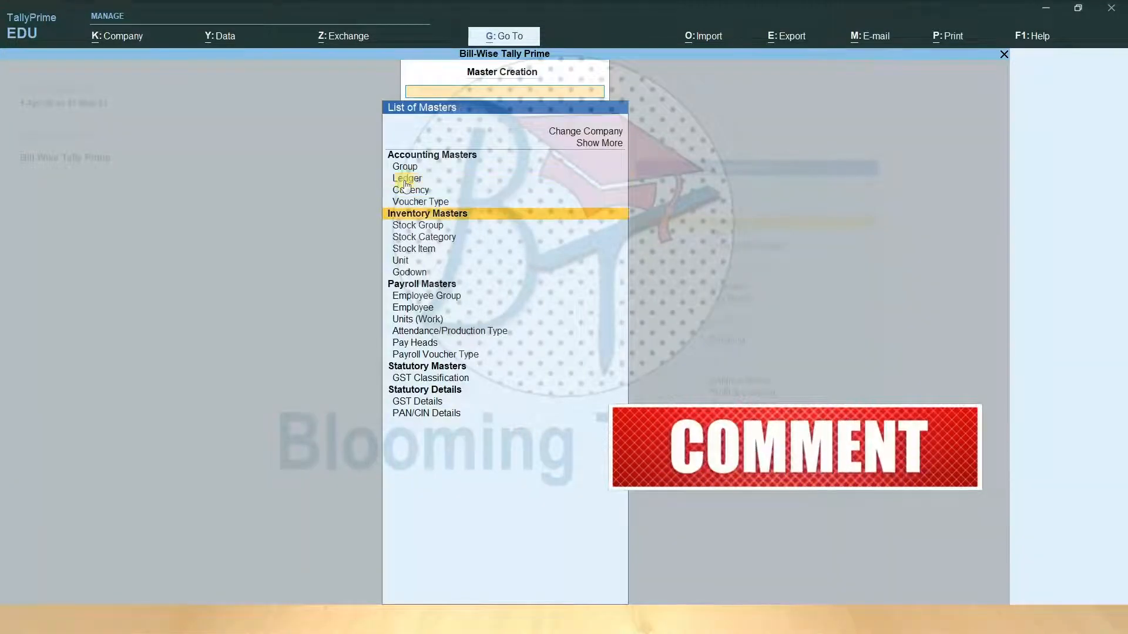
pyautogui.press('Return')
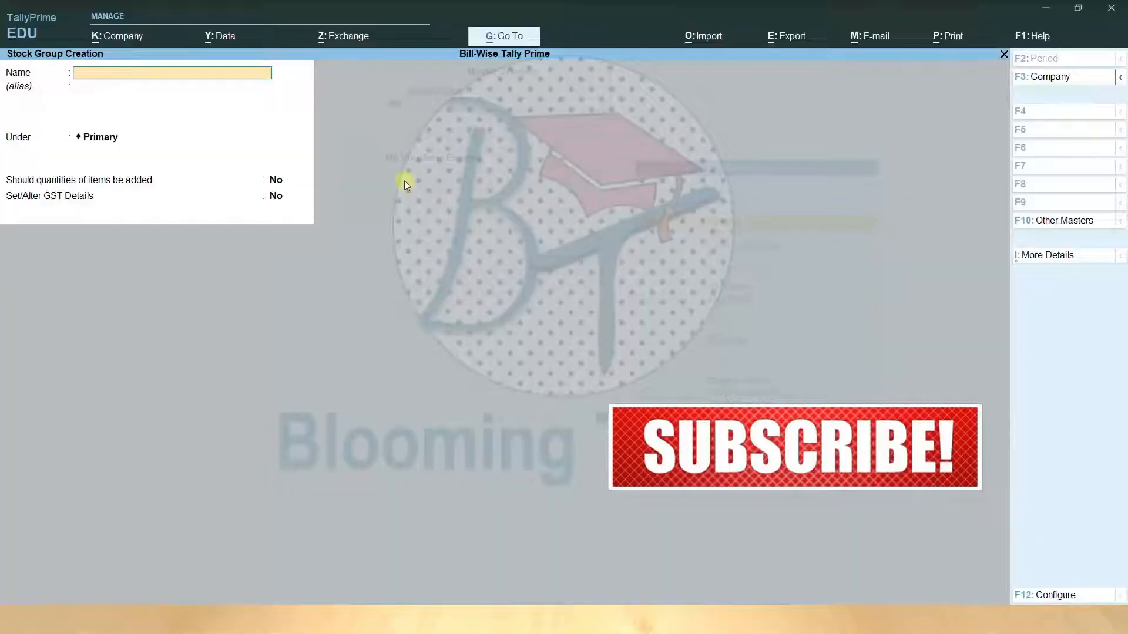
pyautogui.write('Sham')
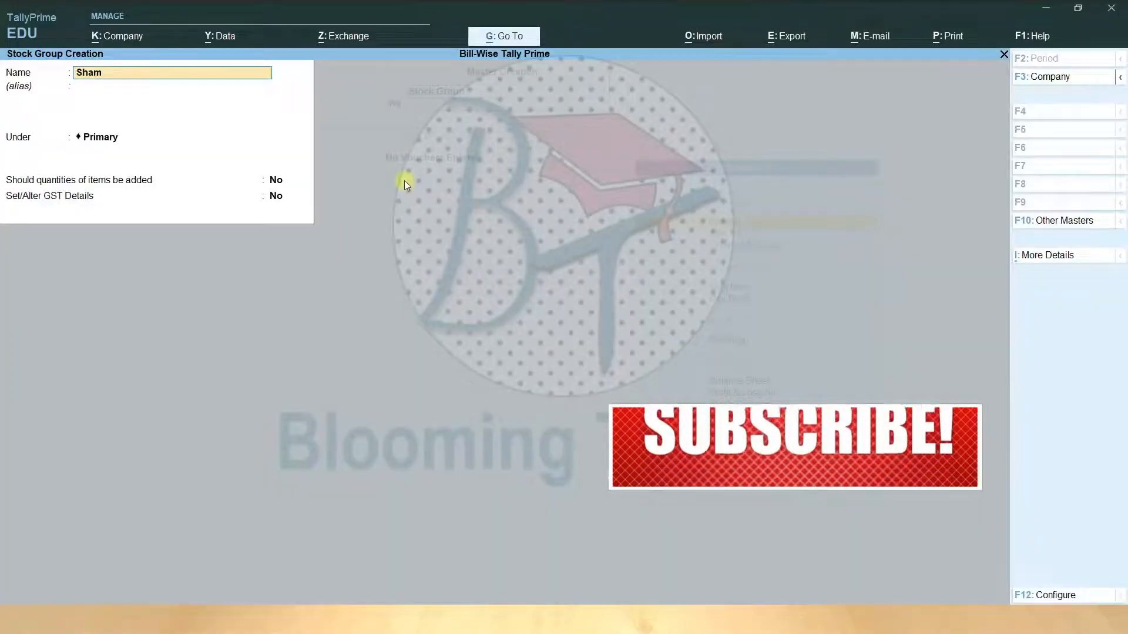
pyautogui.write('poo')
pyautogui.press('Return')
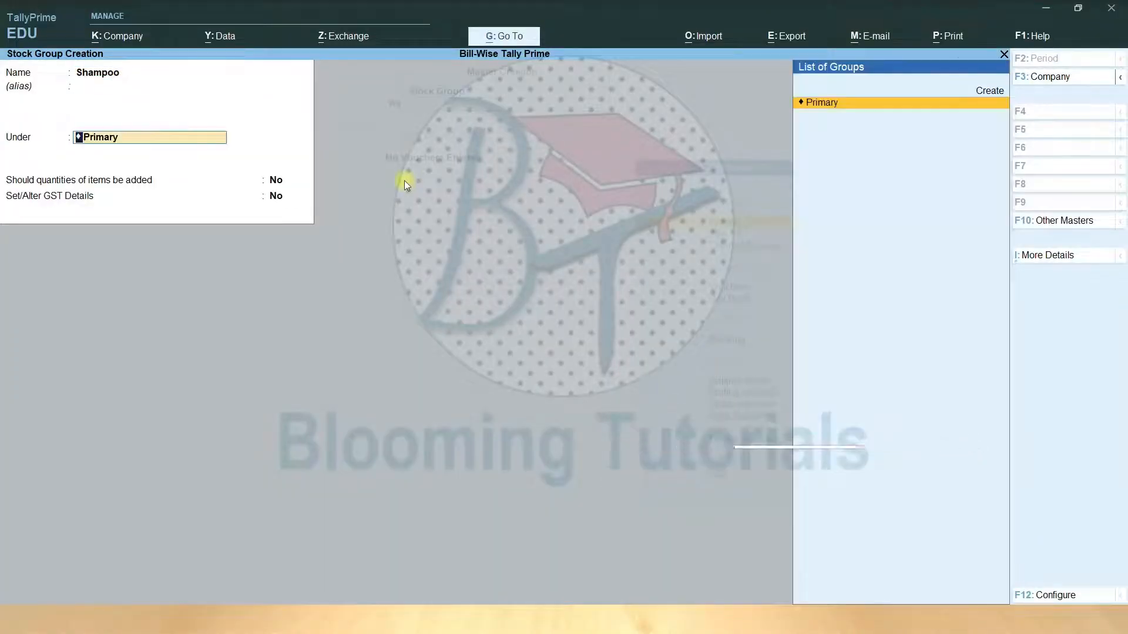
pyautogui.press('Return')
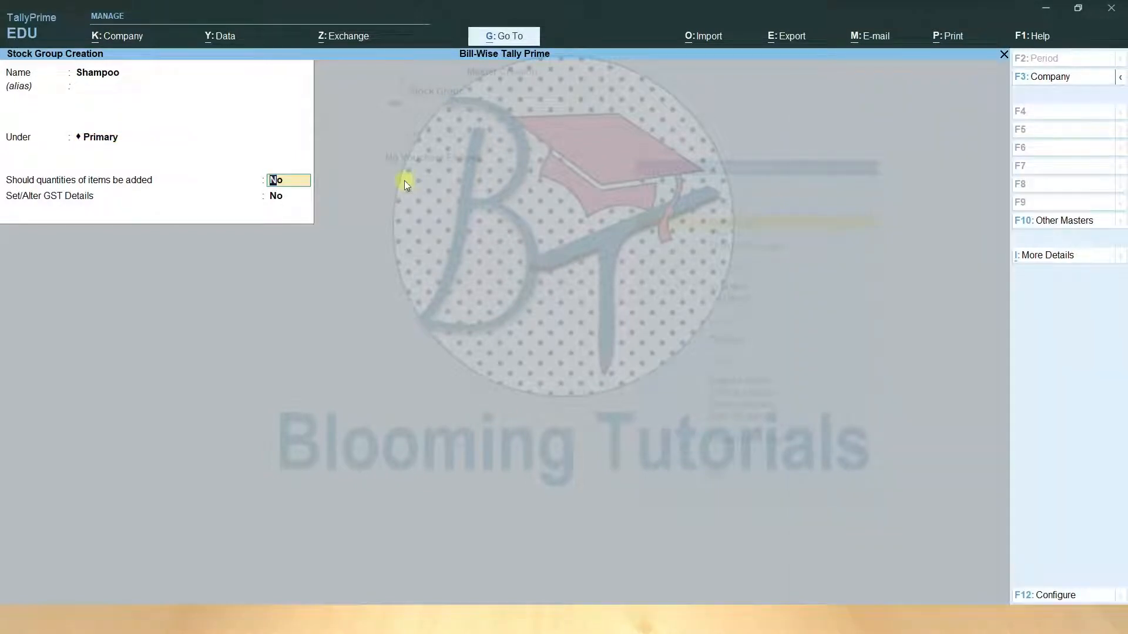
# Enable adding item quantities for the Shampoo group and open its GST details.
pyautogui.write('y')
pyautogui.press('Return')
pyautogui.write('y')
pyautogui.press('Return')
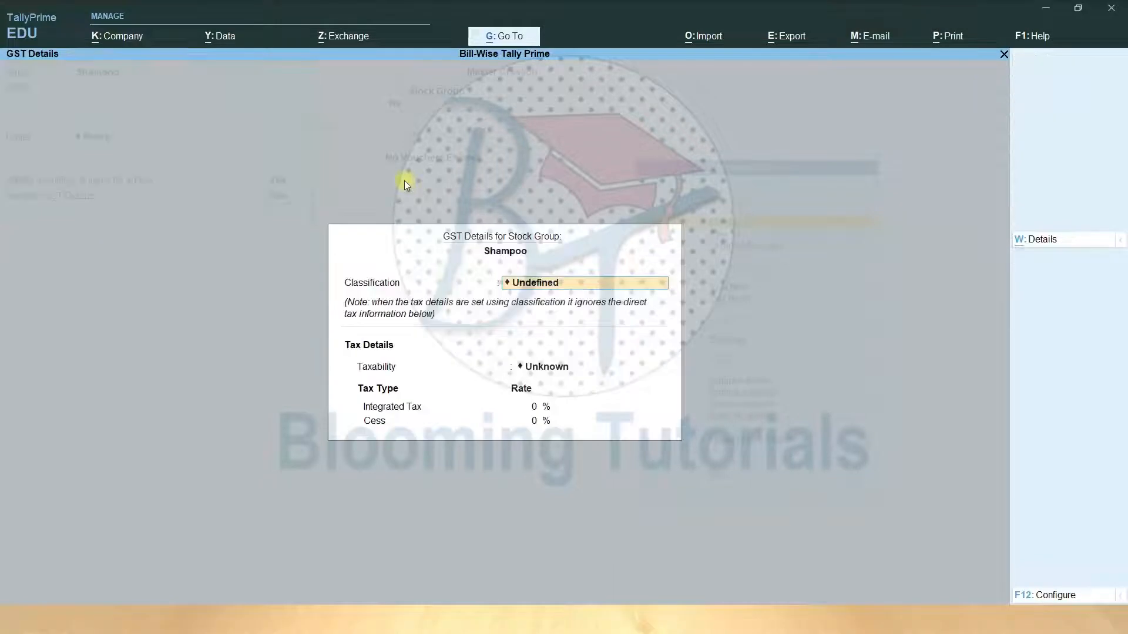
# Make the Shampoo group Taxable with 18% integrated tax, keeping the classification Undefined, and save the group.
pyautogui.press('Return')
pyautogui.press('Down')
pyautogui.press('Down')
pyautogui.press('Down')
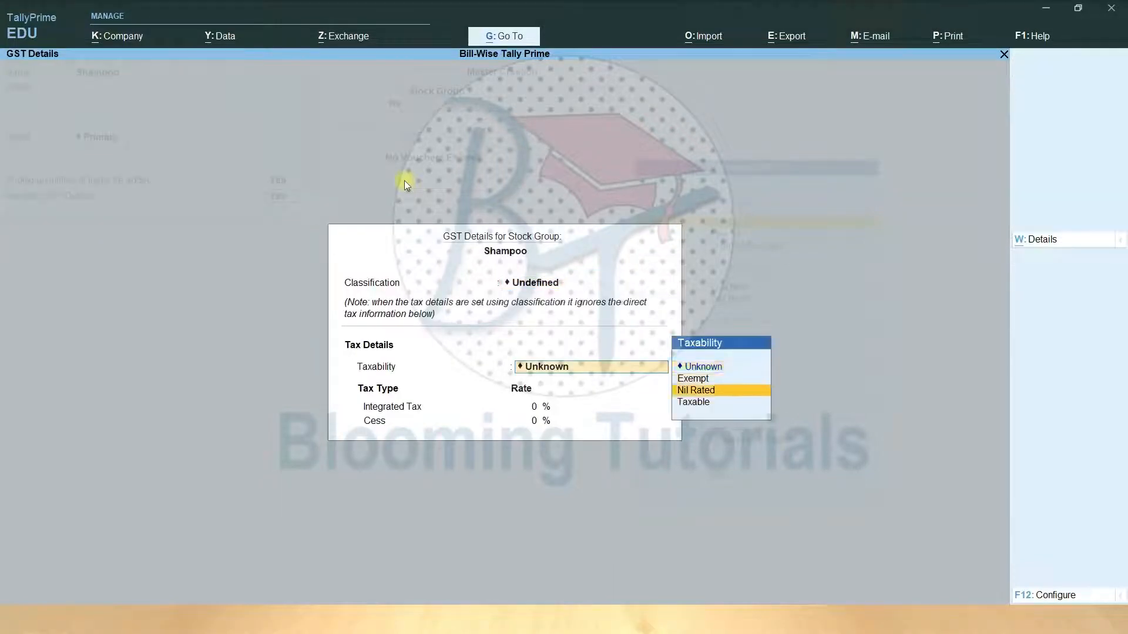
pyautogui.press('Return')
pyautogui.write('18')
pyautogui.press('Return')
pyautogui.press('Return')
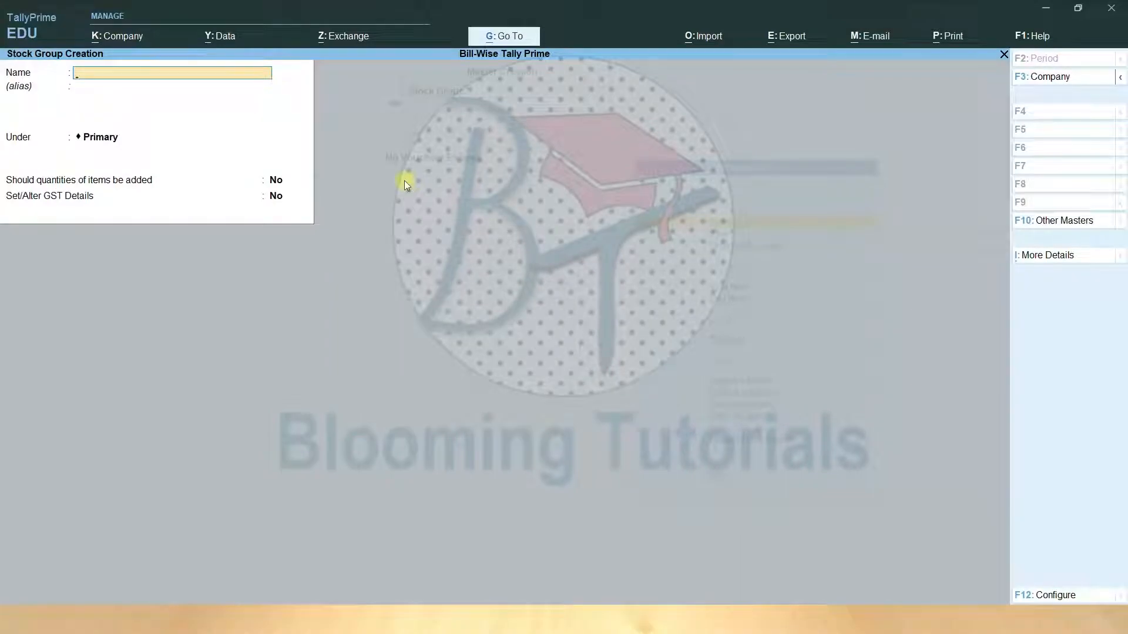
# Check the stock table in the slide show, return to TallyPrime and name a new stock group Paste under Primary.
pyautogui.hotkey('alt', 'Tab')
pyautogui.hotkey('alt', 'Tab')
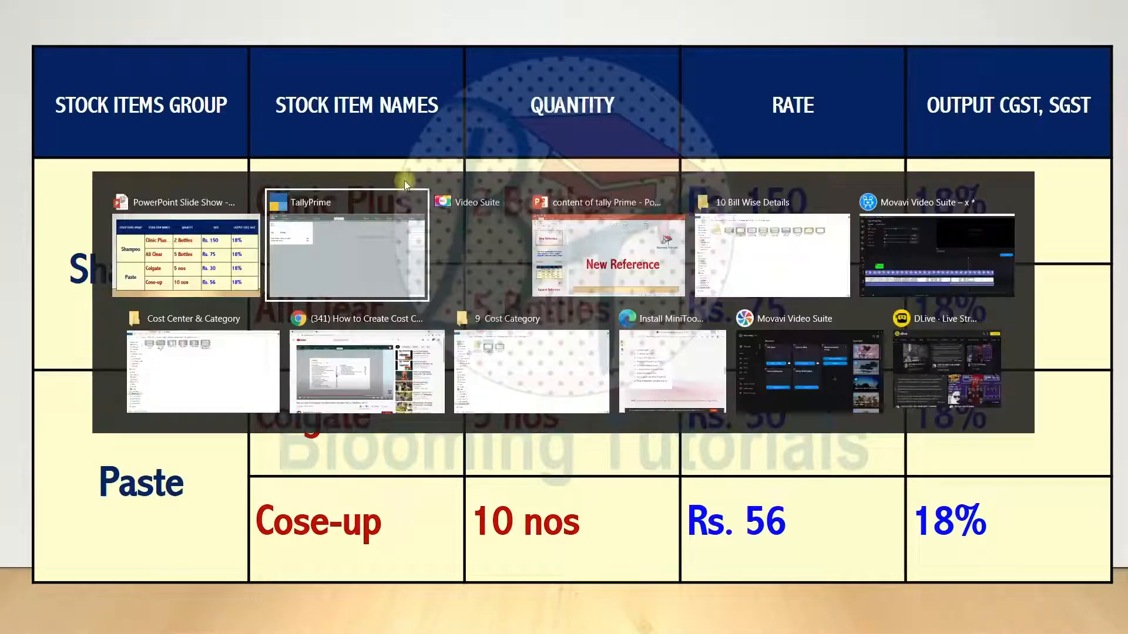
pyautogui.write('Paste')
pyautogui.press('Return')
pyautogui.press('Return')
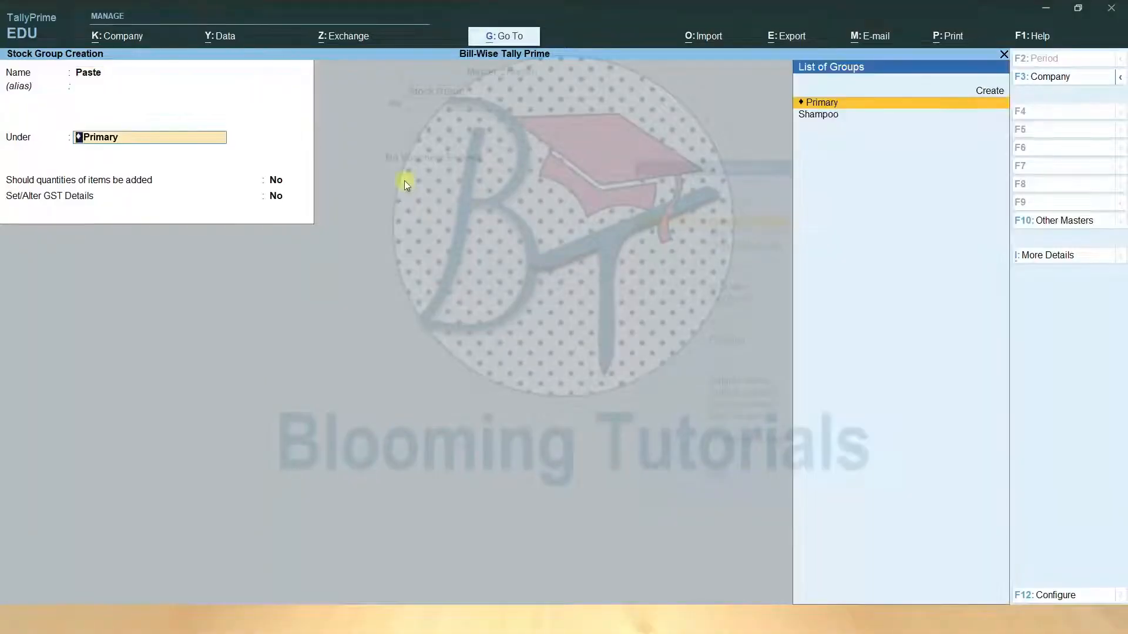
pyautogui.press('Return')
# Enable adding item quantities for the Paste group and open its GST details.
pyautogui.write('y')
pyautogui.press('Return')
pyautogui.write('y')
pyautogui.press('Return')
# Make the Paste group Taxable with 18% integrated tax, save it and leave stock group creation.
pyautogui.press('Return')
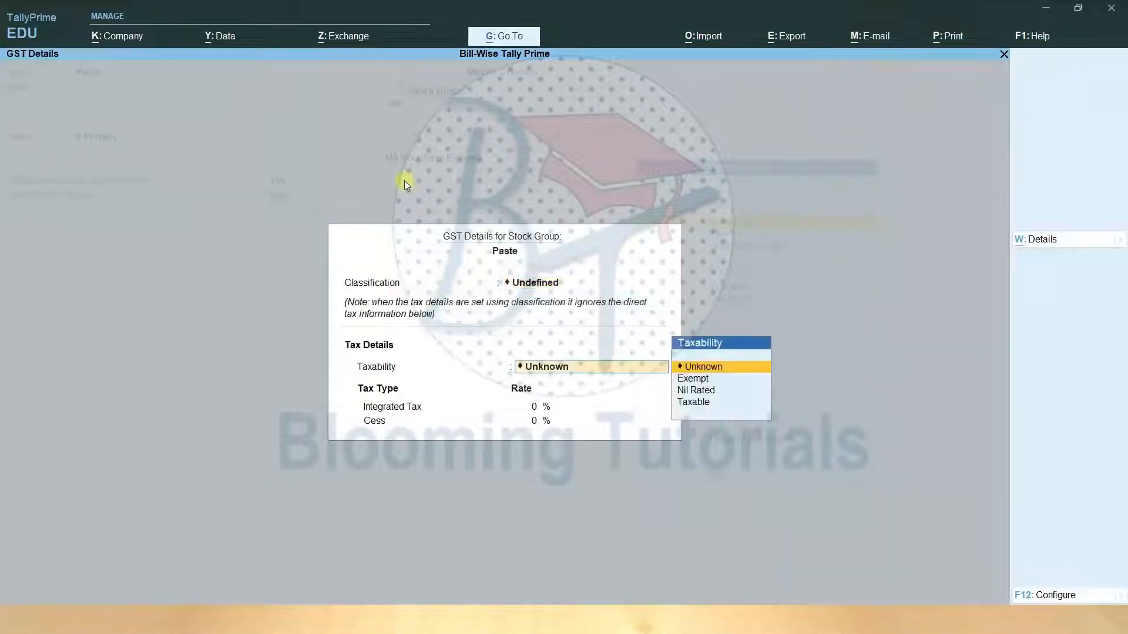
pyautogui.press('Down')
pyautogui.press('Down')
pyautogui.press('Down')
pyautogui.press('Return')
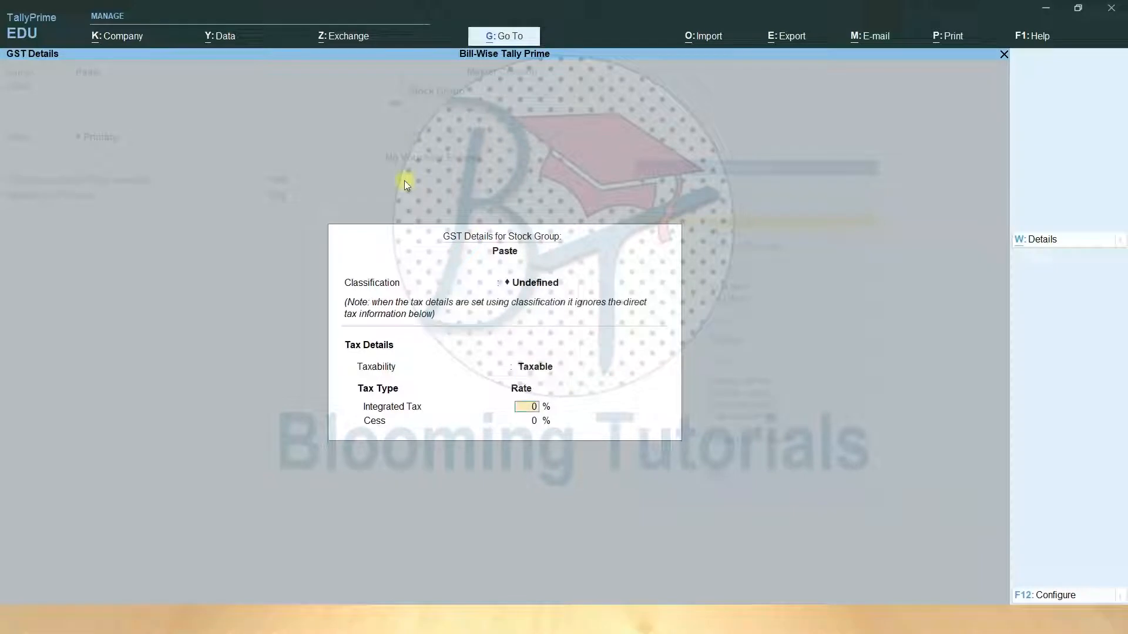
pyautogui.write('18')
pyautogui.press('Return')
pyautogui.press('Return')
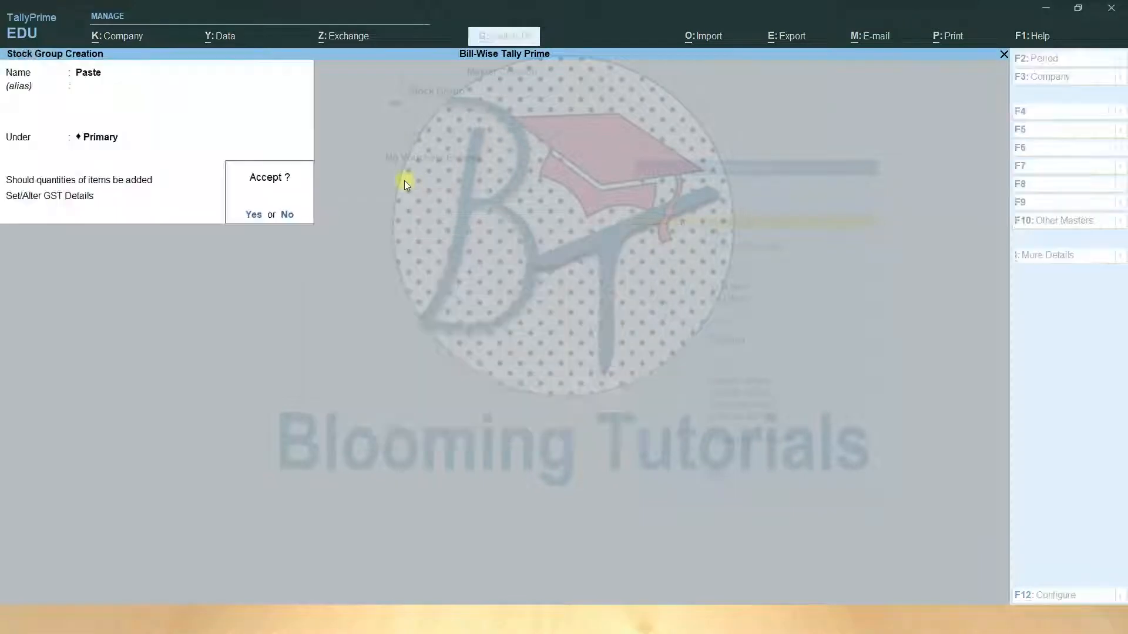
pyautogui.press('Return')
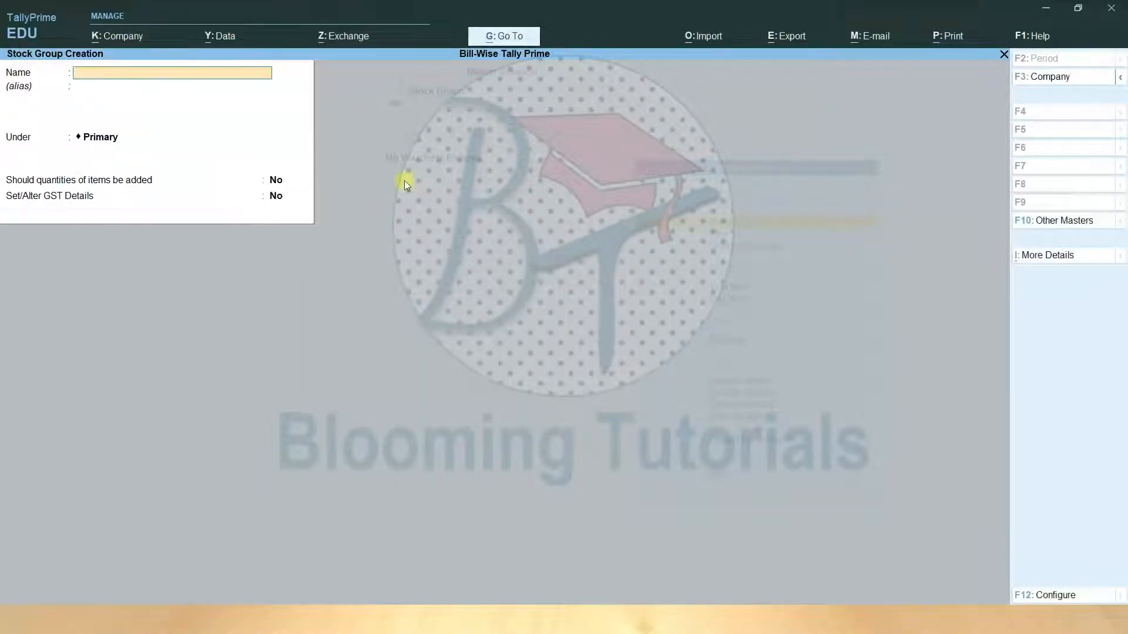
pyautogui.press('Escape')
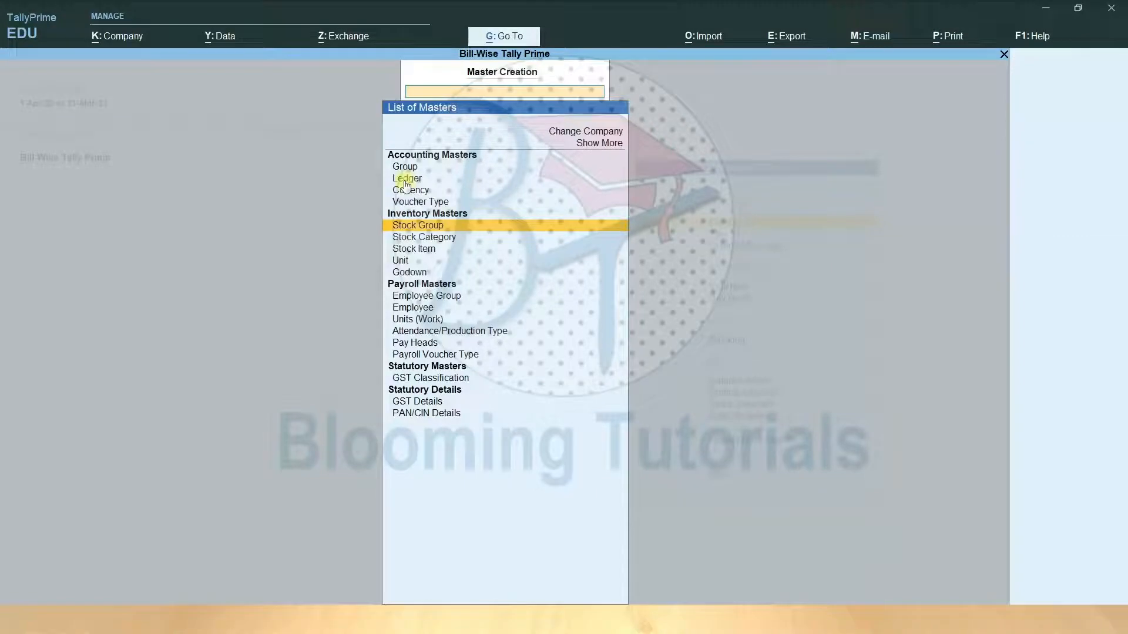
# Start a new stock item named Clinic Plus and place it under the Shampoo group.
pyautogui.press('Down')
pyautogui.press('Down')
pyautogui.press('Return')
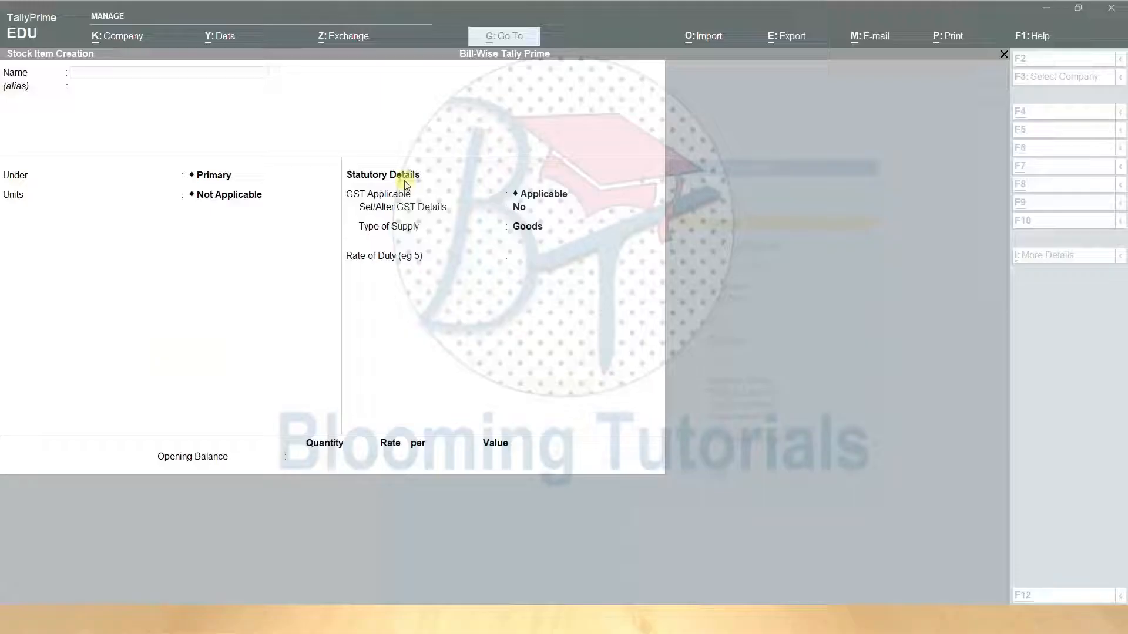
pyautogui.write('Clinic')
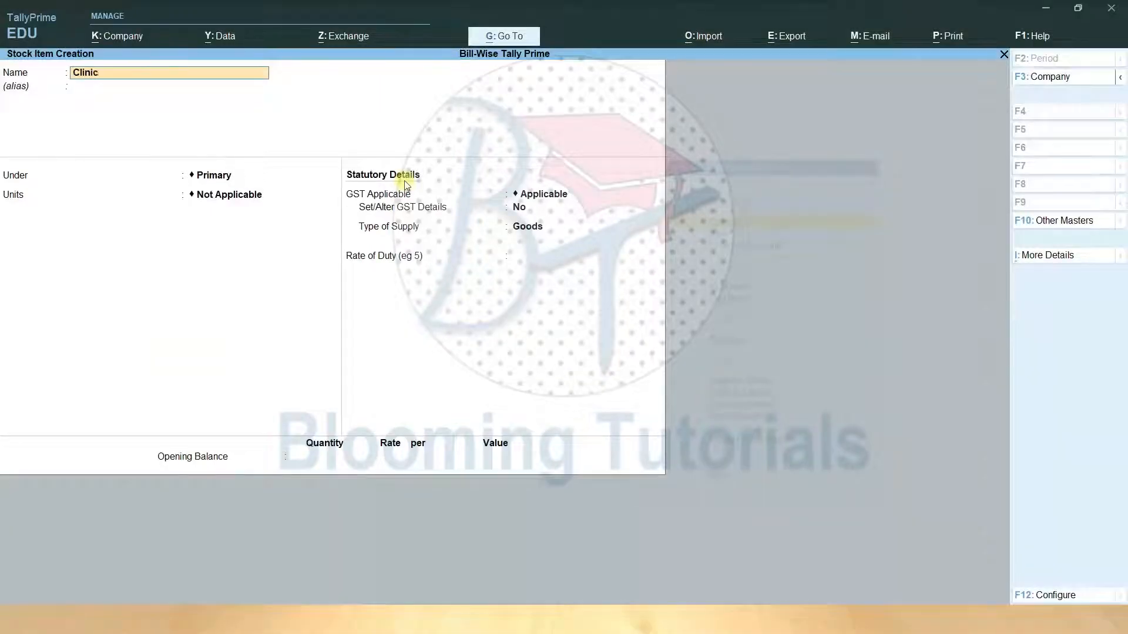
pyautogui.write(' Plus')
pyautogui.press('Return')
pyautogui.press('Return')
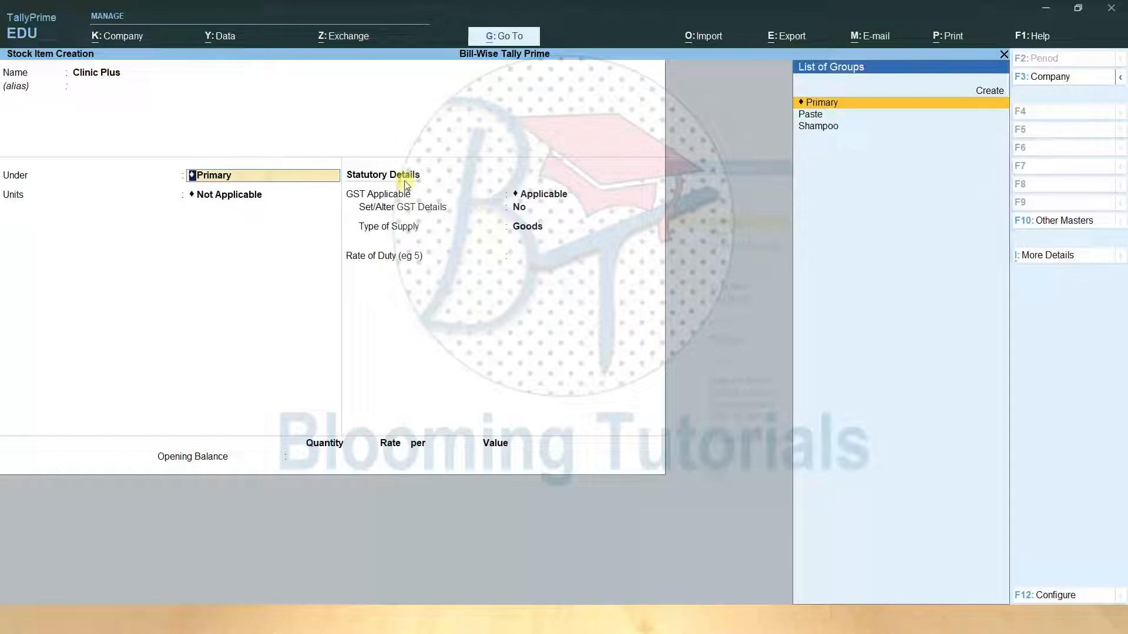
pyautogui.press('Down')
pyautogui.press('Down')
pyautogui.press('Return')
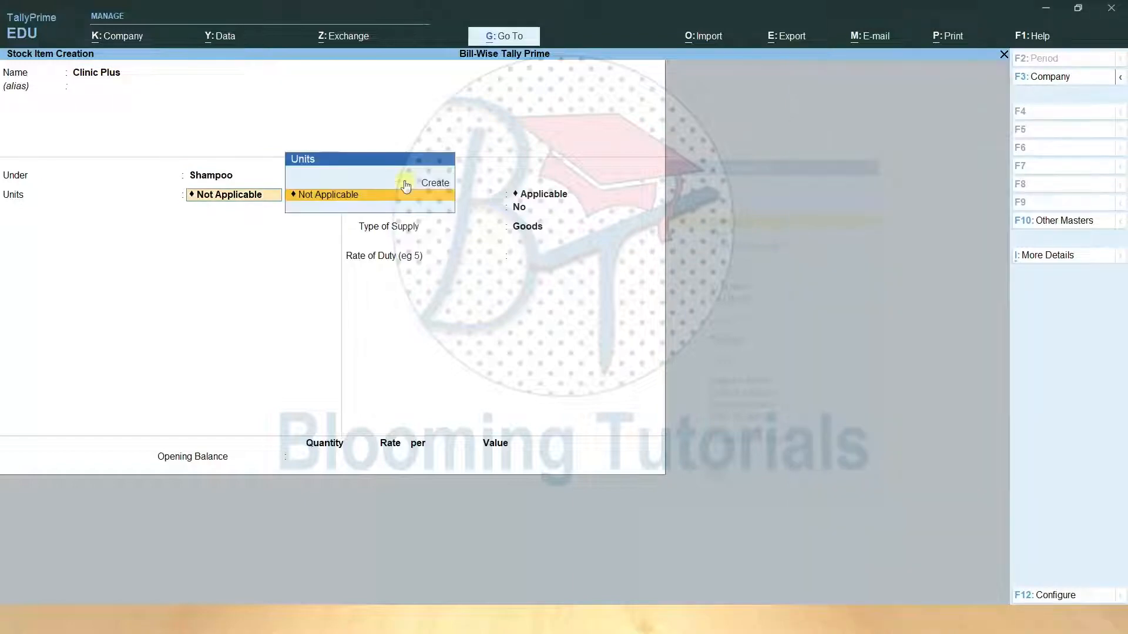
# Check the item's unit in the slide show table, then create a simple unit in TallyPrime with symbol btl and formal name Bottle.
pyautogui.hotkey('alt', 'Tab')
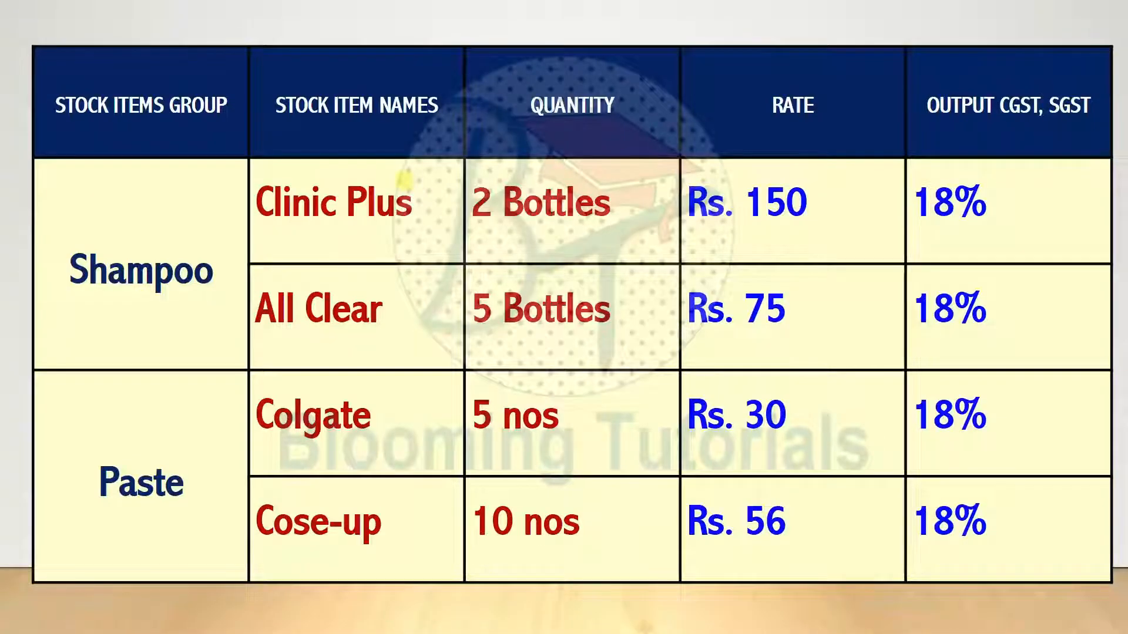
pyautogui.hotkey('alt', 'Tab')
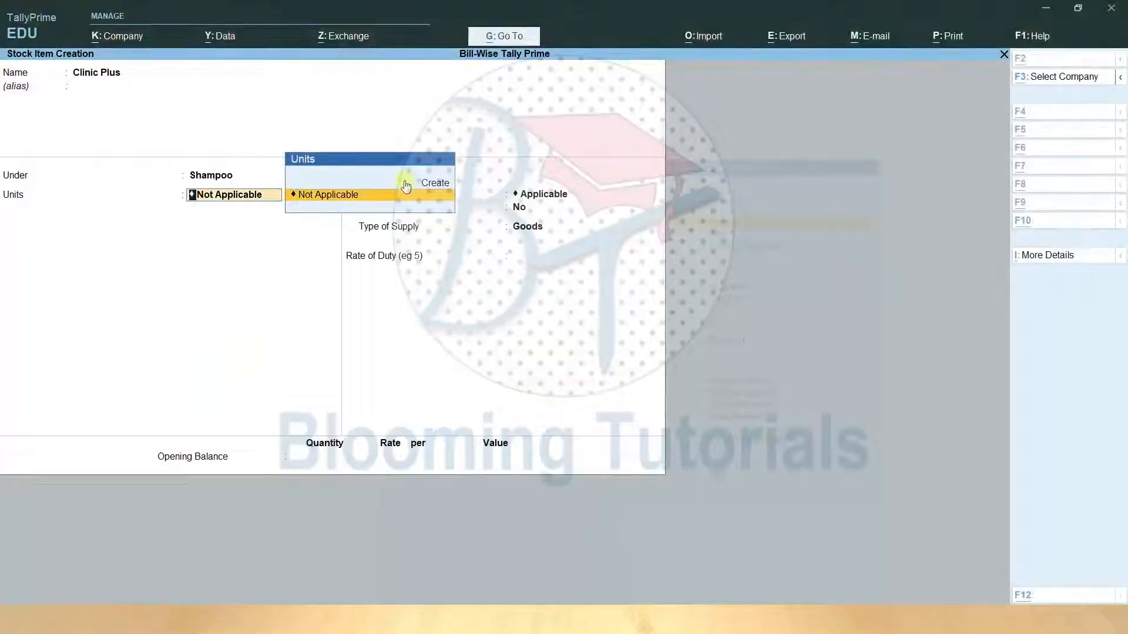
pyautogui.click(405, 183)
pyautogui.write('bottles')
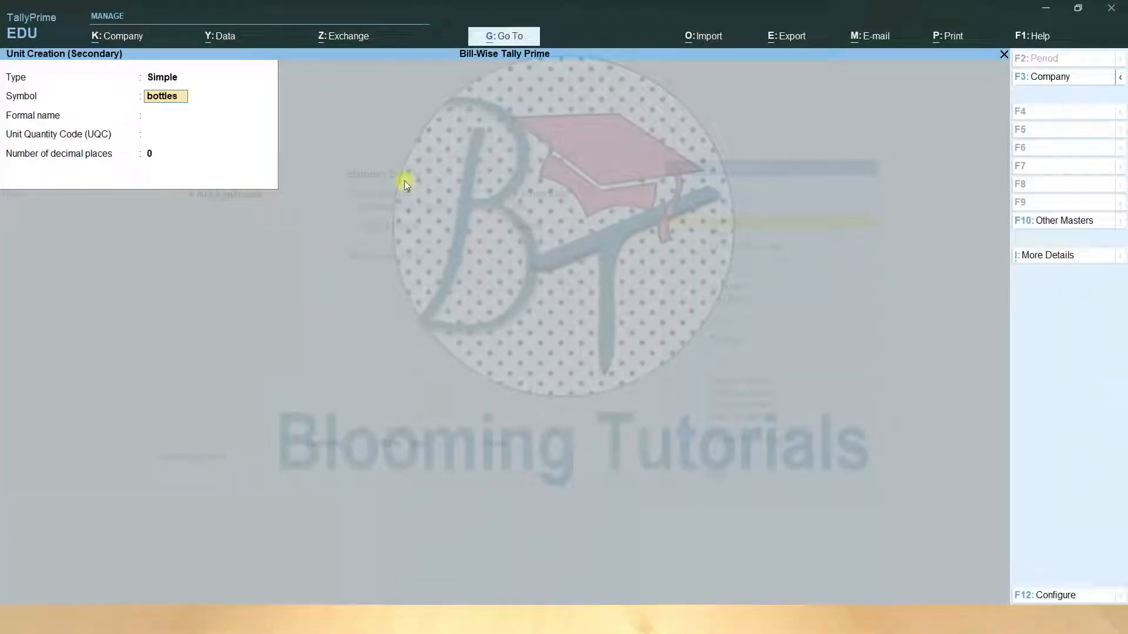
pyautogui.press('BackSpace')
pyautogui.press('BackSpace')
pyautogui.press('BackSpace')
pyautogui.press('BackSpace')
pyautogui.press('Return')
pyautogui.write('B')
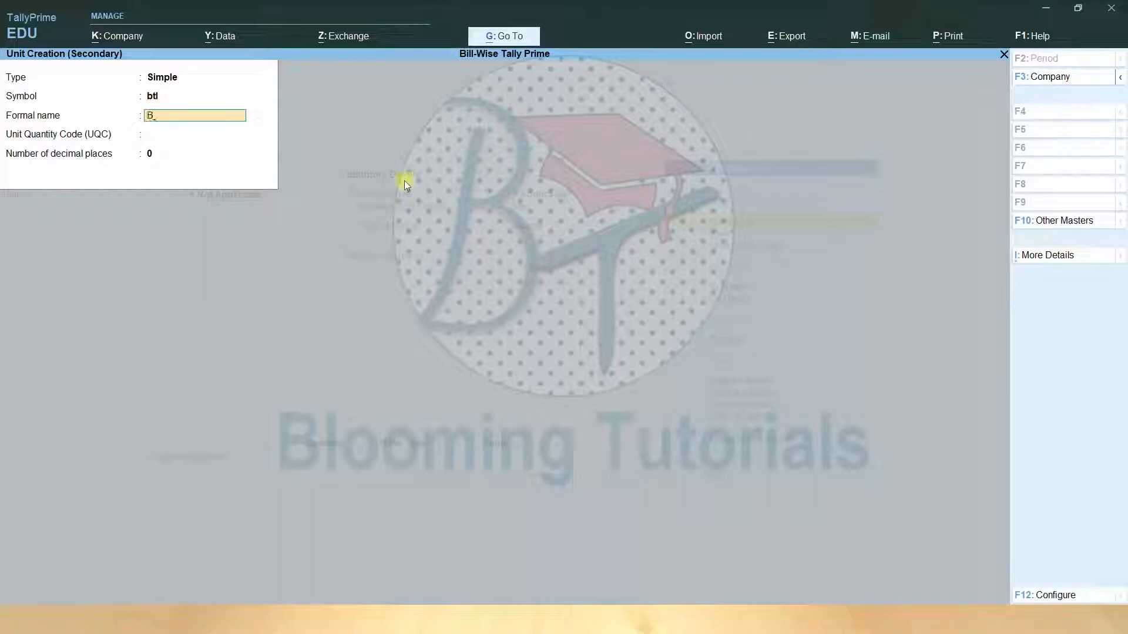
pyautogui.write('ottle')
pyautogui.press('Return')
# Assign quantity code BTL-BOTTLES to the unit with 0 decimal places, save it, and keep GST applicable for Clinic Plus.
pyautogui.write('b')
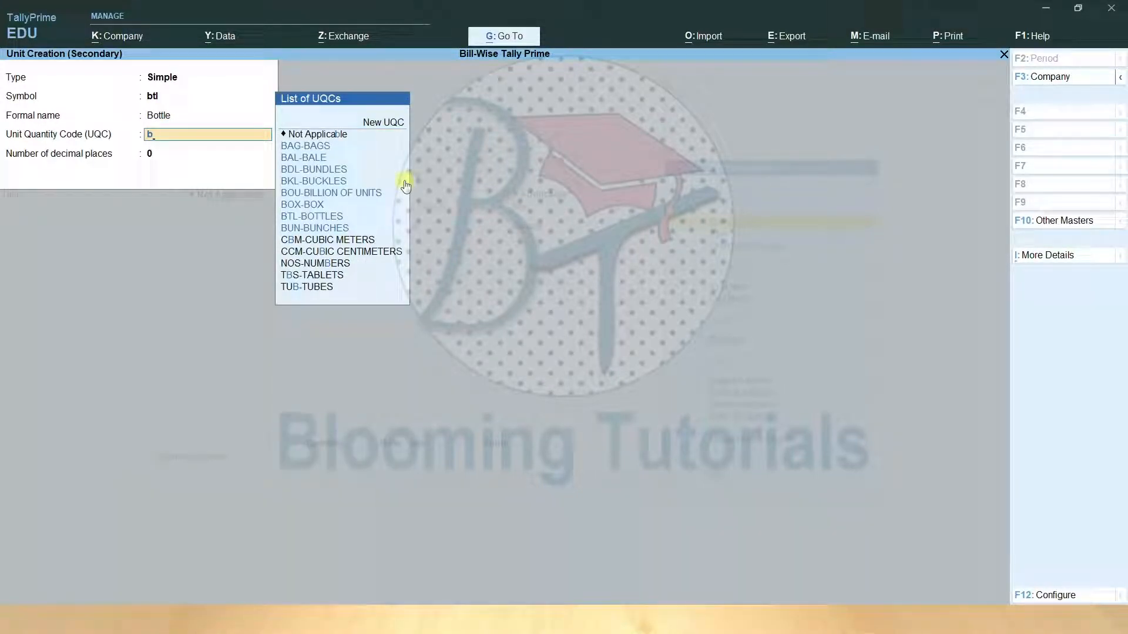
pyautogui.press('Down')
pyautogui.press('Down')
pyautogui.press('Down')
pyautogui.press('Down')
pyautogui.press('Down')
pyautogui.press('Down')
pyautogui.press('Down')
pyautogui.press('Return')
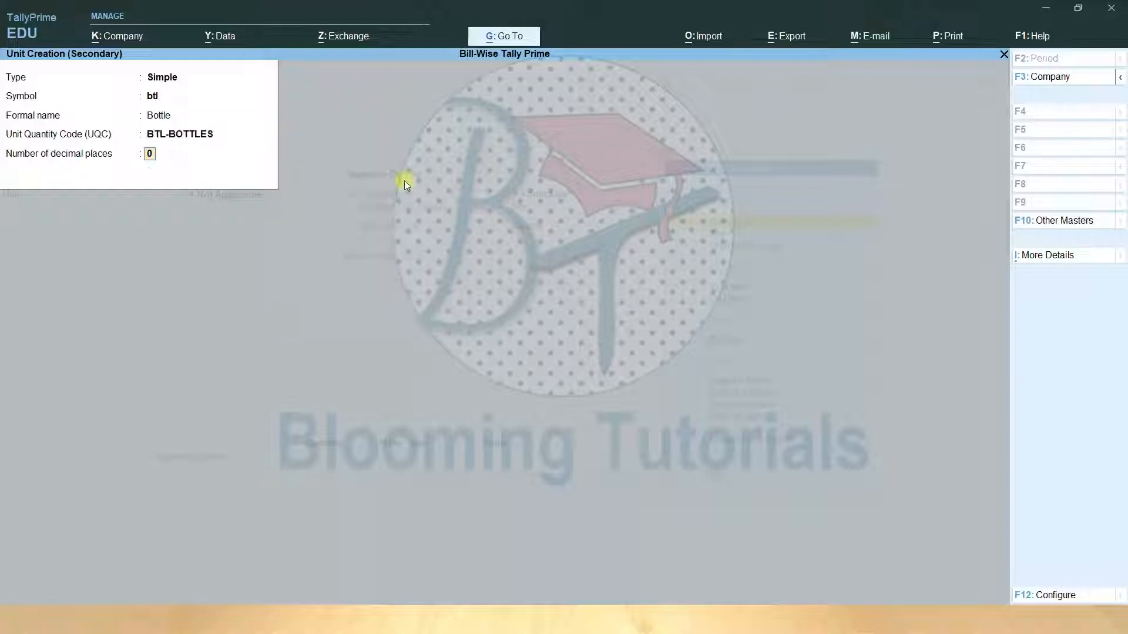
pyautogui.press('Return')
pyautogui.press('Return')
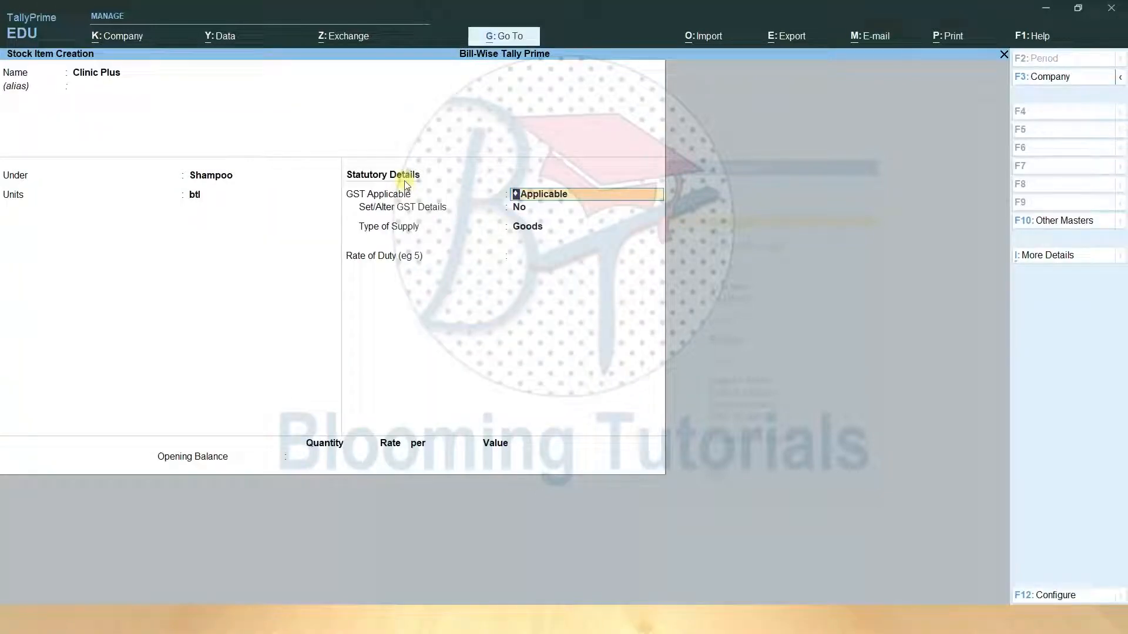
pyautogui.press('Return')
pyautogui.press('y')
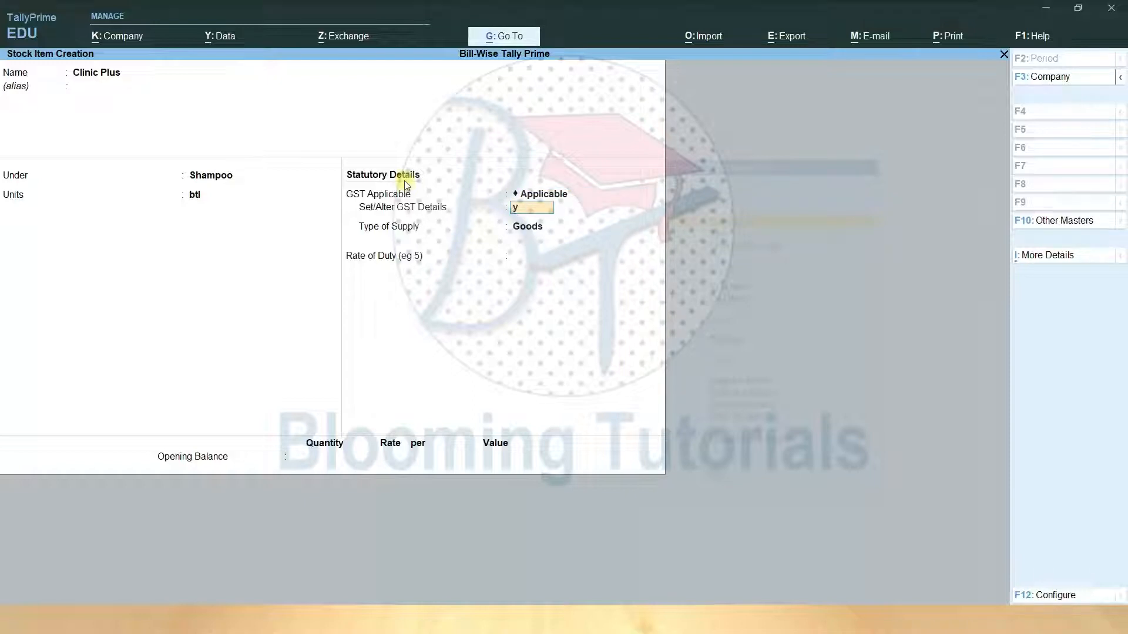
pyautogui.press('Return')
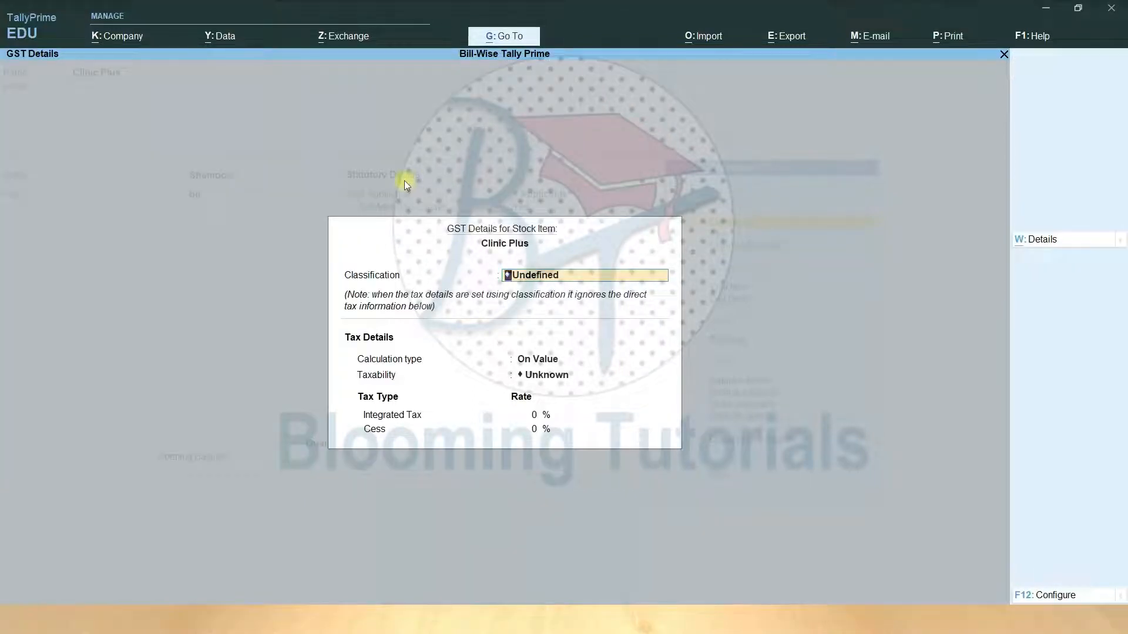
pyautogui.press('BackSpace')
pyautogui.press('Escape')
pyautogui.press('y')
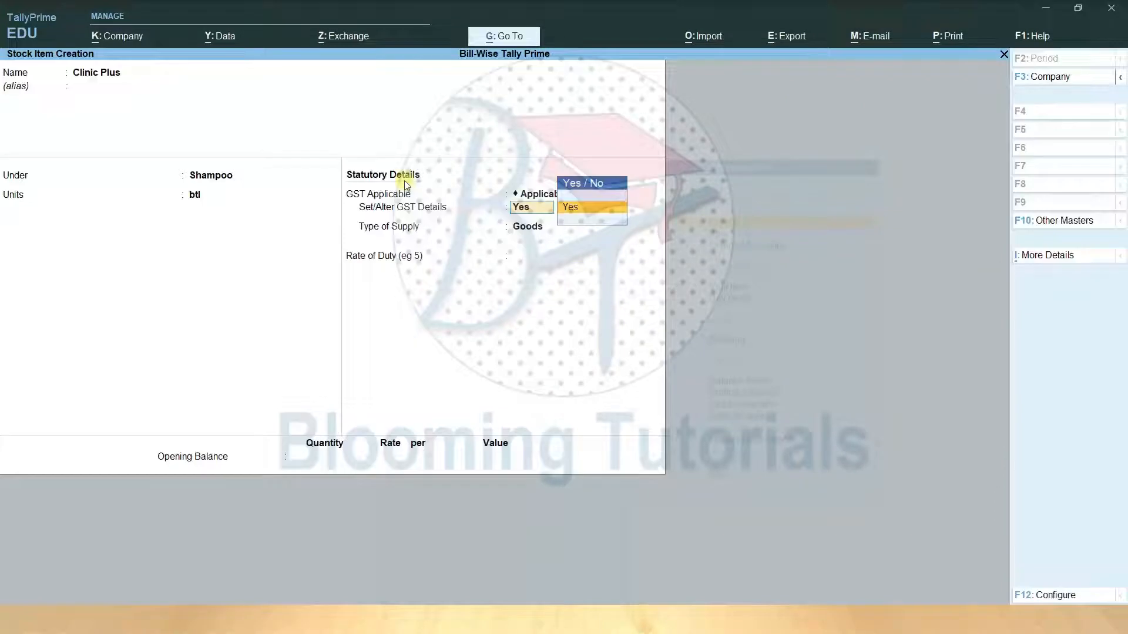
# Set the item-level GST details option to No, keep Goods as the supply type and save Clinic Plus without an opening balance.
pyautogui.press('n')
pyautogui.press('Return')
pyautogui.press('Return')
pyautogui.press('Return')
pyautogui.press('Return')
pyautogui.press('y')
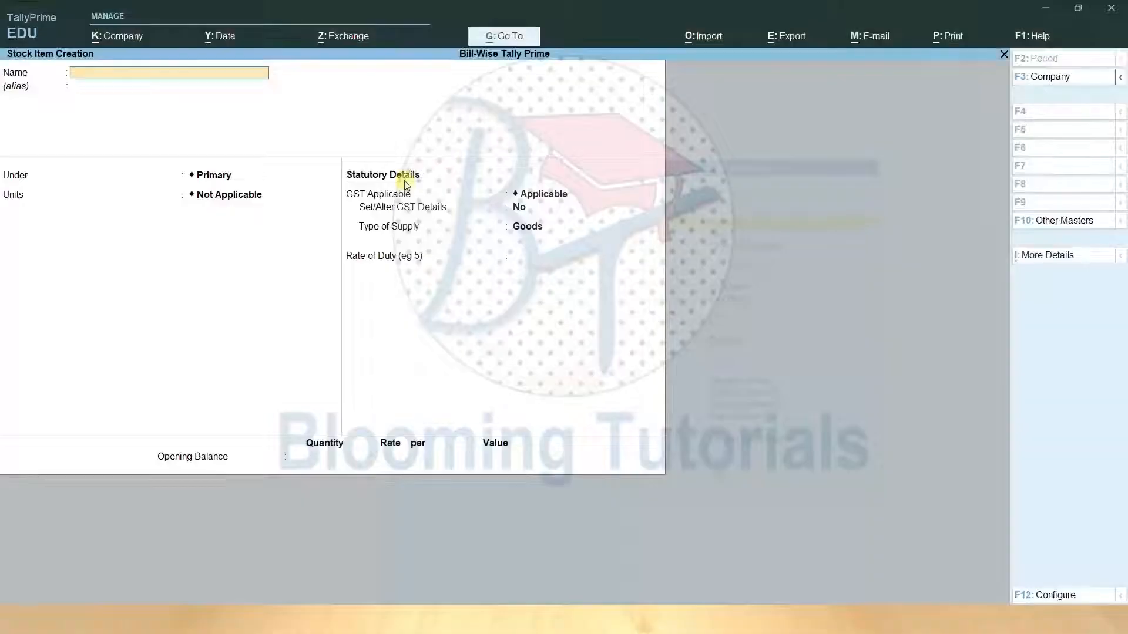
# Create and save the stock item All Clear under the Shampoo group with btl as its unit.
pyautogui.write('L')
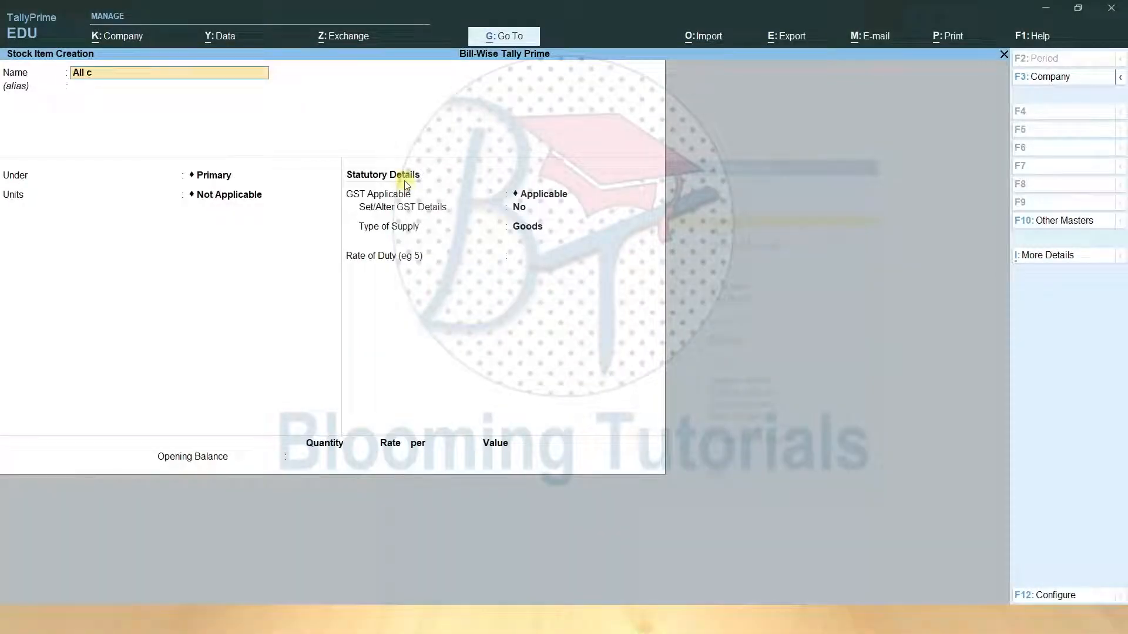
pyautogui.write('lear')
pyautogui.press('Return')
pyautogui.press('Return')
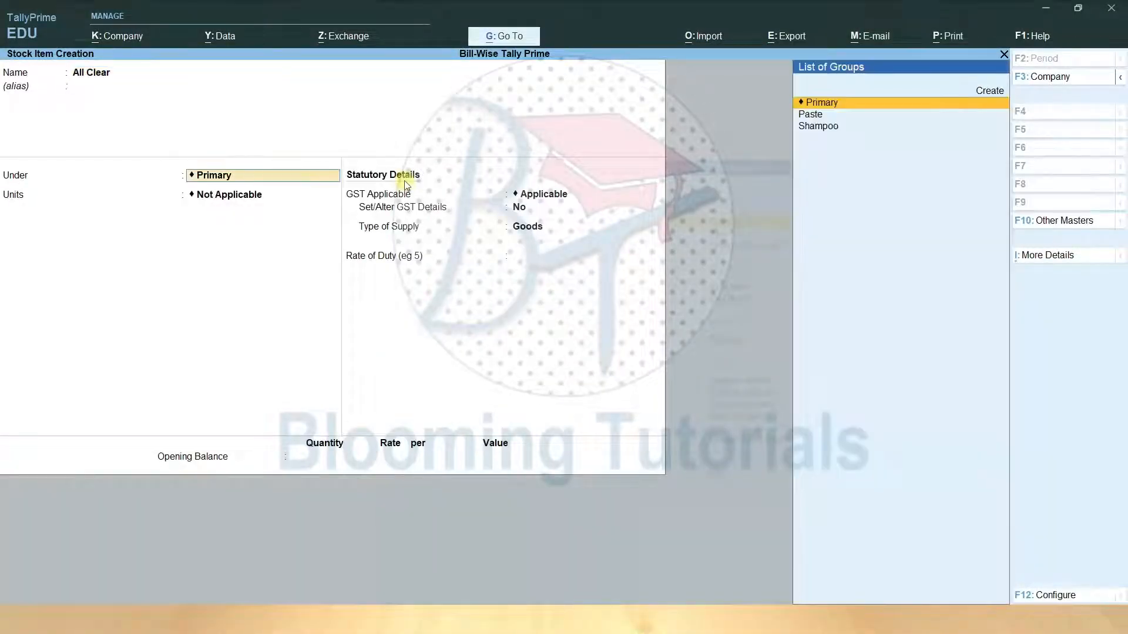
pyautogui.press('Down')
pyautogui.press('Down')
pyautogui.press('Return')
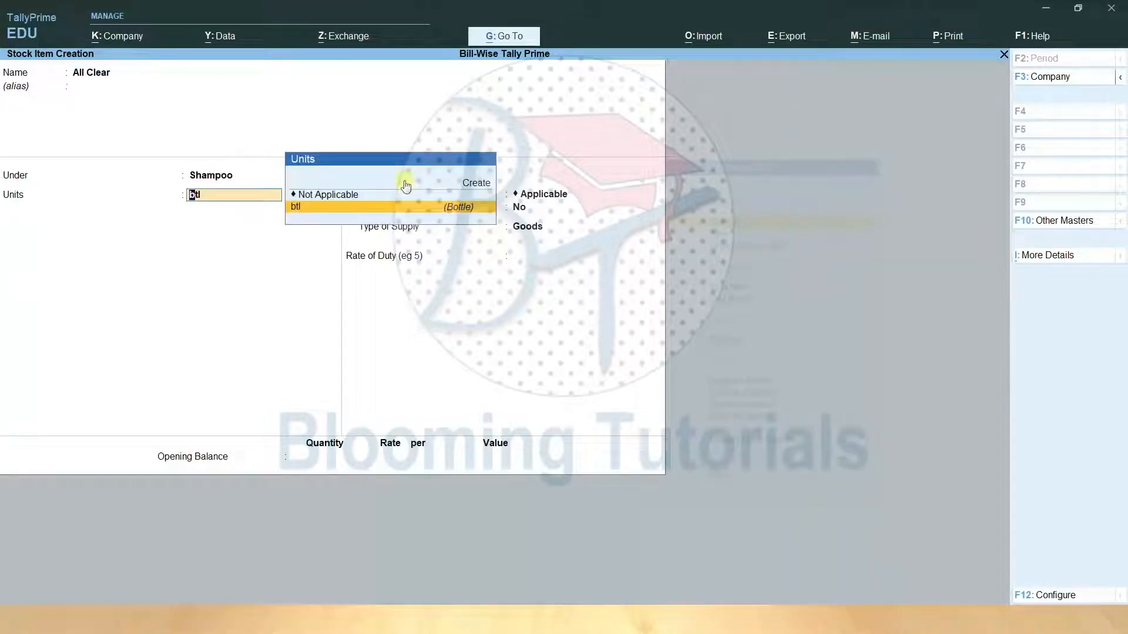
pyautogui.press('Return')
pyautogui.hotkey('ctrl', 'a')
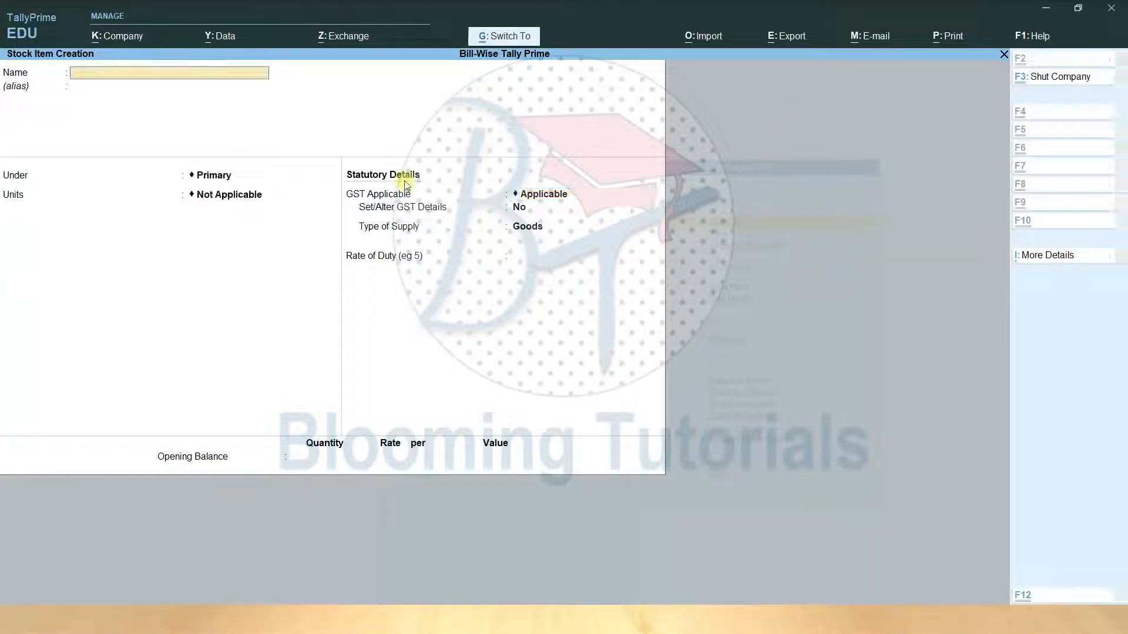
# Check the slide table for the following product, then name the new stock item Colgate and place it under the Paste group.
pyautogui.hotkey('alt', 'Tab')
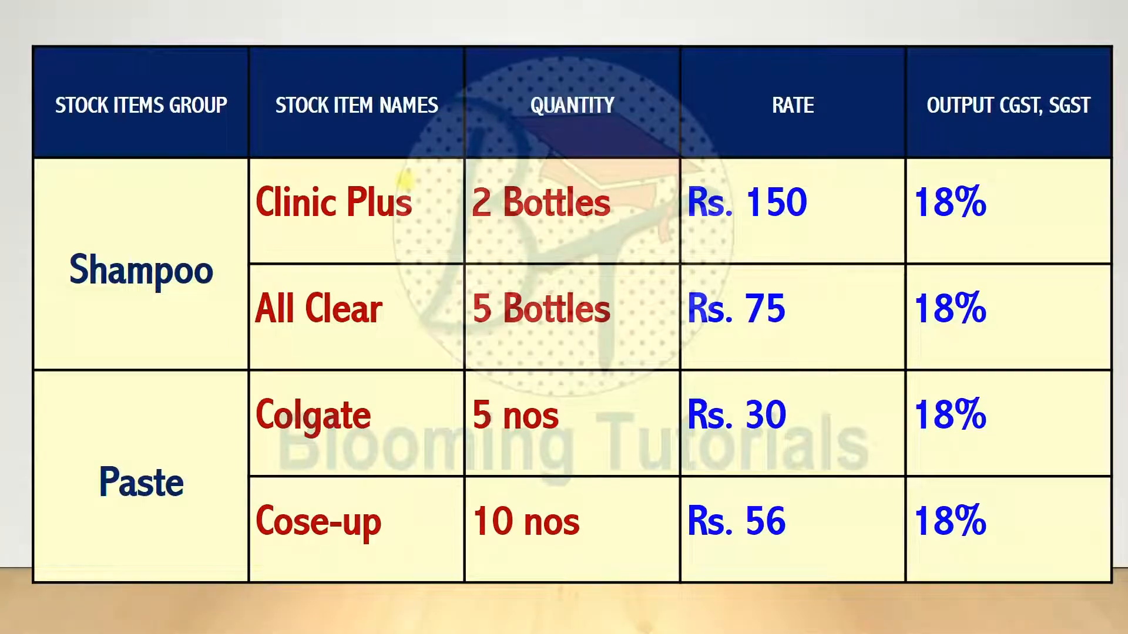
pyautogui.hotkey('alt', 'Tab')
pyautogui.write('Colgate')
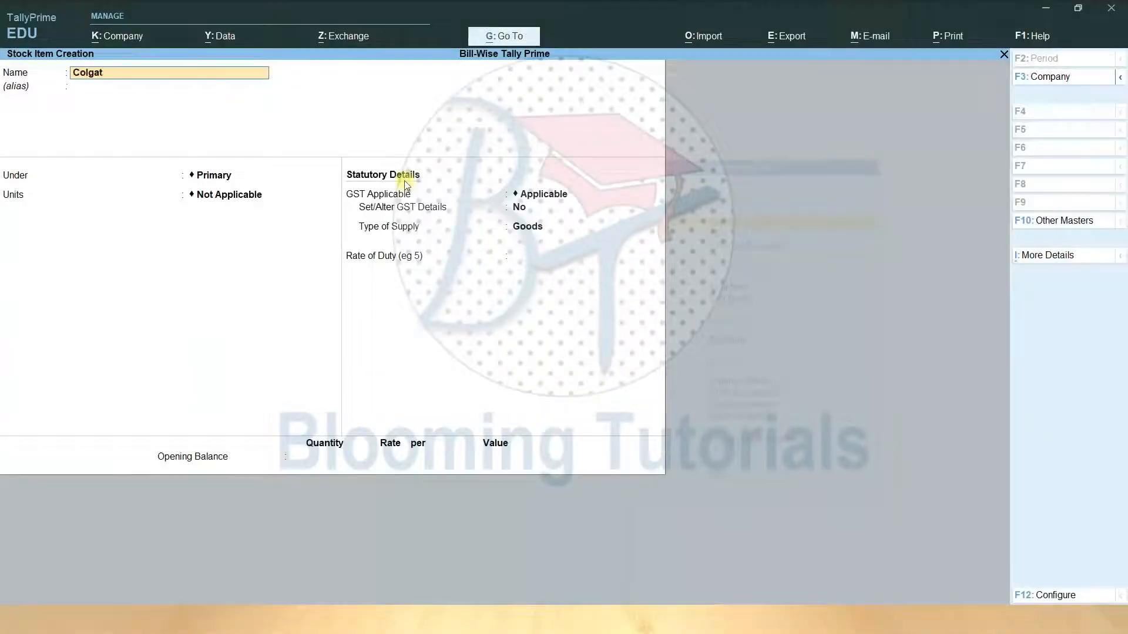
pyautogui.press('Return')
pyautogui.press('Down')
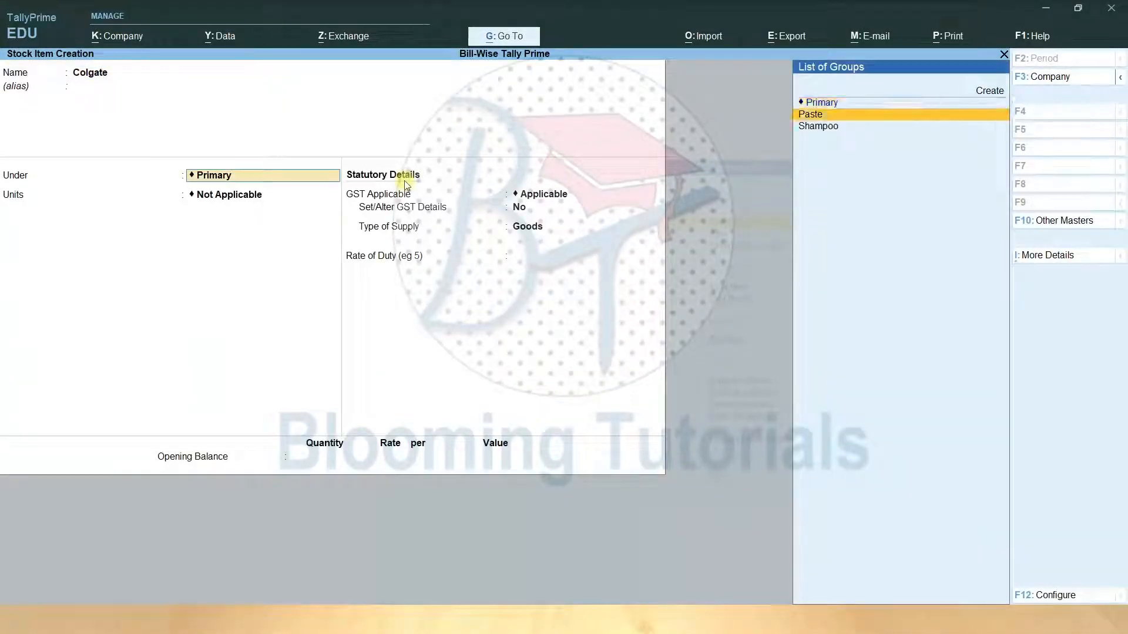
pyautogui.press('Return')
# Check Colgate's unit in the slide table, then start a simple unit with symbol nos and formal name Numbers.
pyautogui.press('Down')
pyautogui.hotkey('alt', 'Tab')
pyautogui.hotkey('alt', 'Tab')
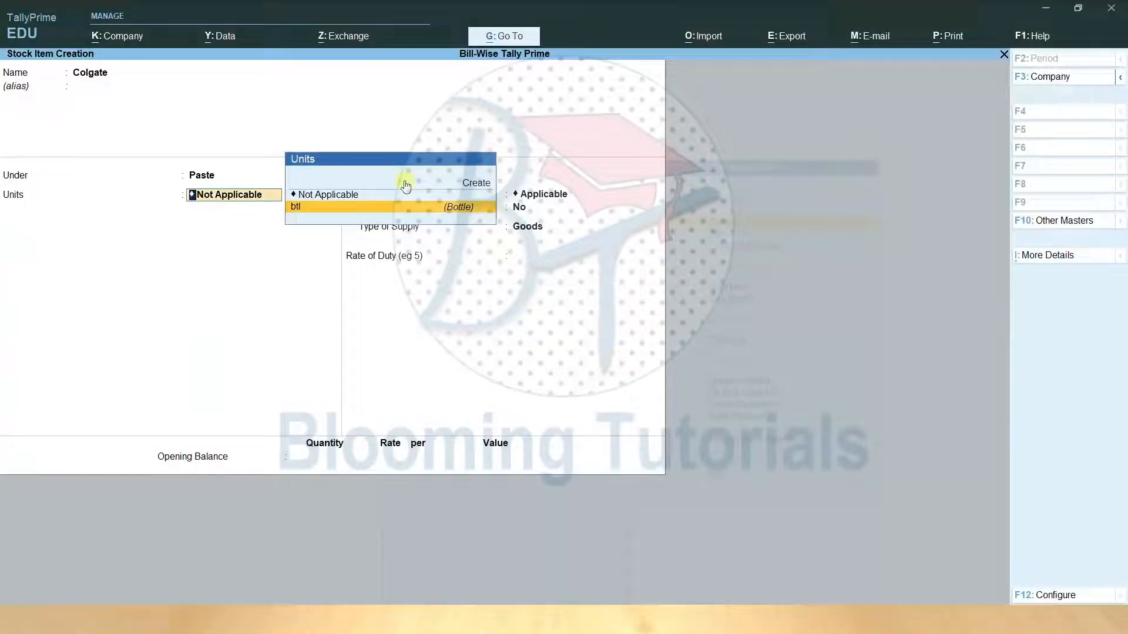
pyautogui.hotkey('alt', 'c')
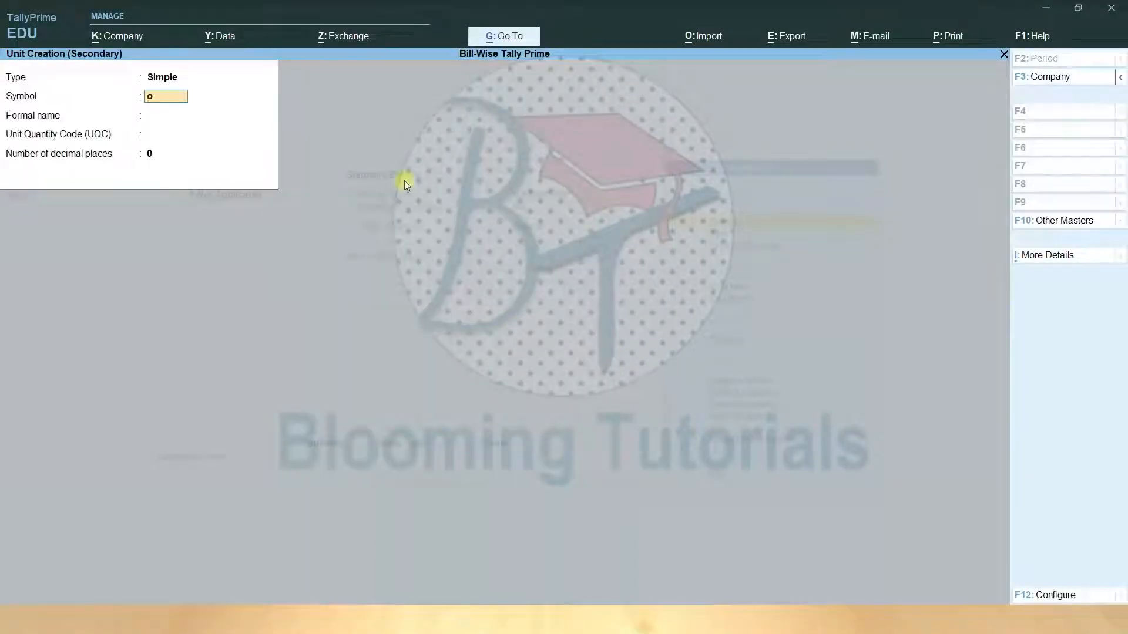
pyautogui.write('nos')
pyautogui.press('Return')
pyautogui.write('Numbers')
pyautogui.press('Return')
# Assign quantity code NOS-NUMBERS with 0 decimal places, save the unit, and save Colgate with GST applicable.
pyautogui.write('no')
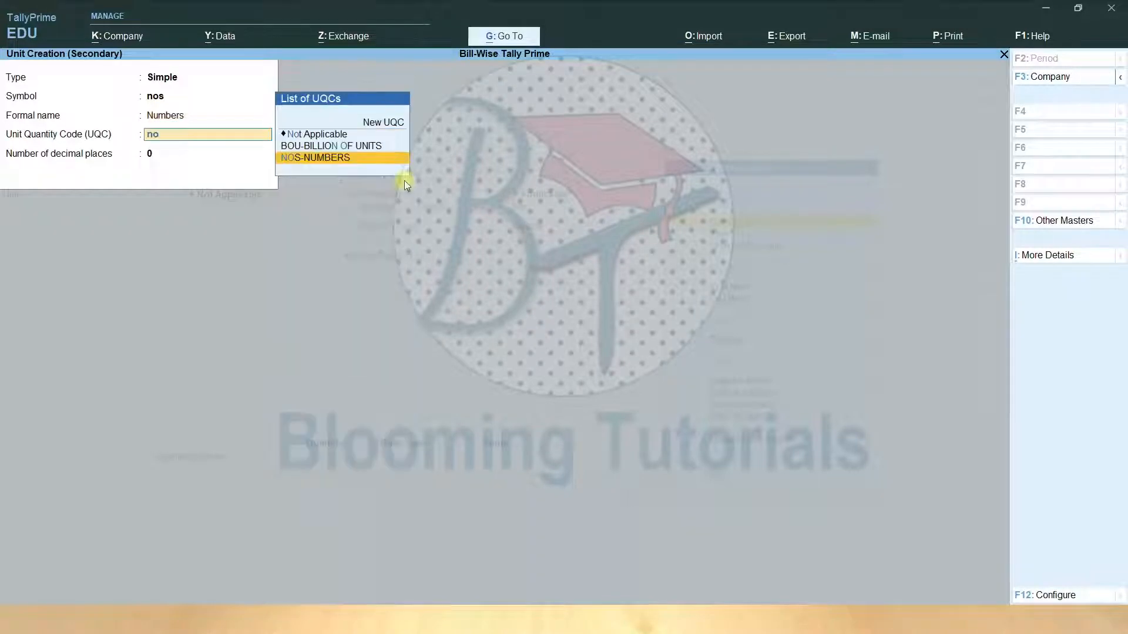
pyautogui.press('Return')
pyautogui.press('Return')
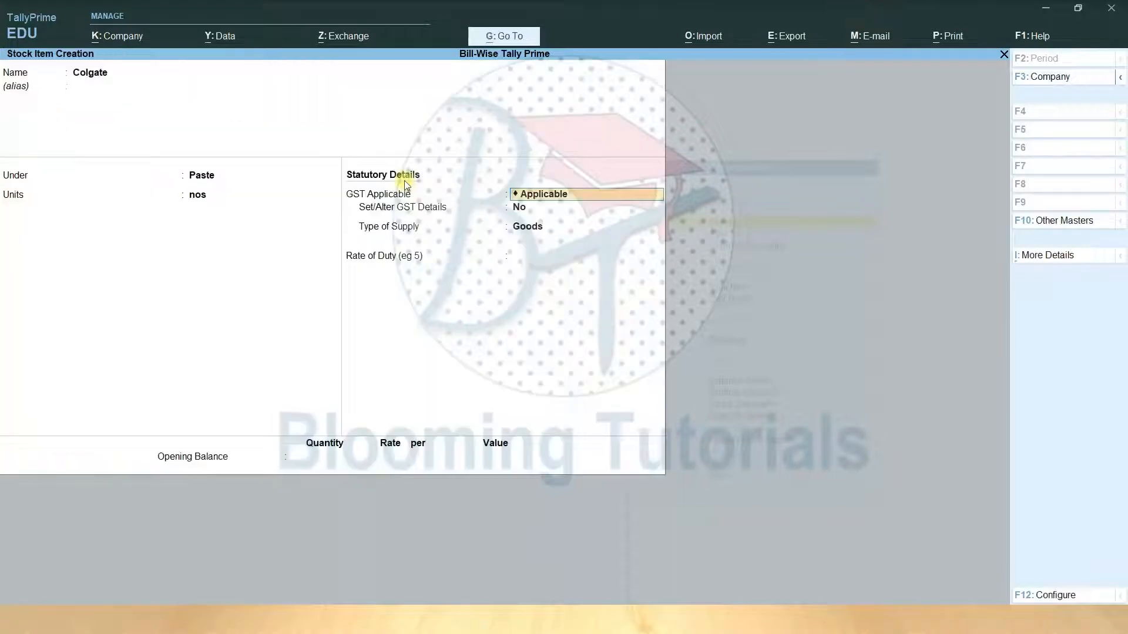
pyautogui.press('ctrl')
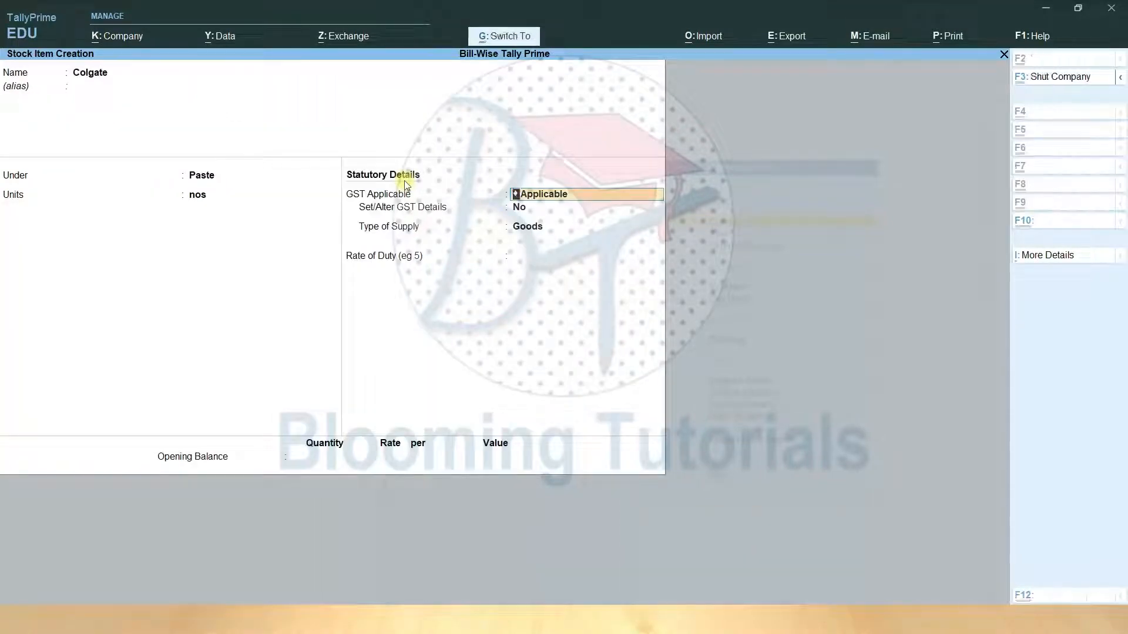
pyautogui.hotkey('ctrl', 'a')
# Check the last product in the slide table, then name the new stock item Close-Up and place it under the Paste group.
pyautogui.hotkey('alt', 'Tab')
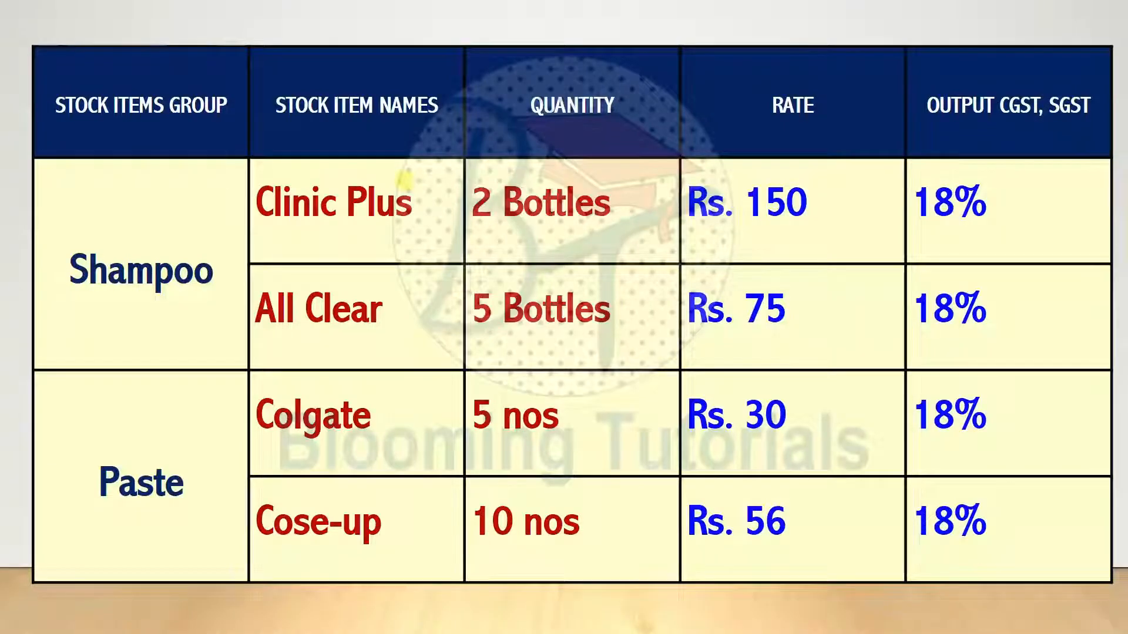
pyautogui.hotkey('alt', 'Tab')
pyautogui.write('Close')
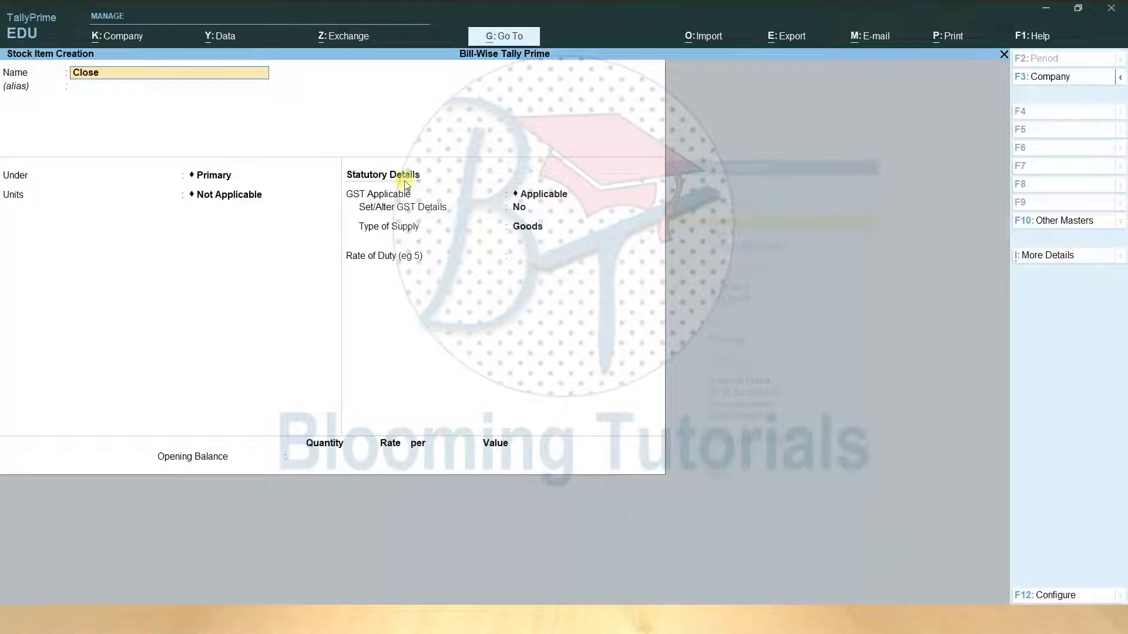
pyautogui.write('-U')
pyautogui.press('Return')
pyautogui.press('Return')
pyautogui.press('Down')
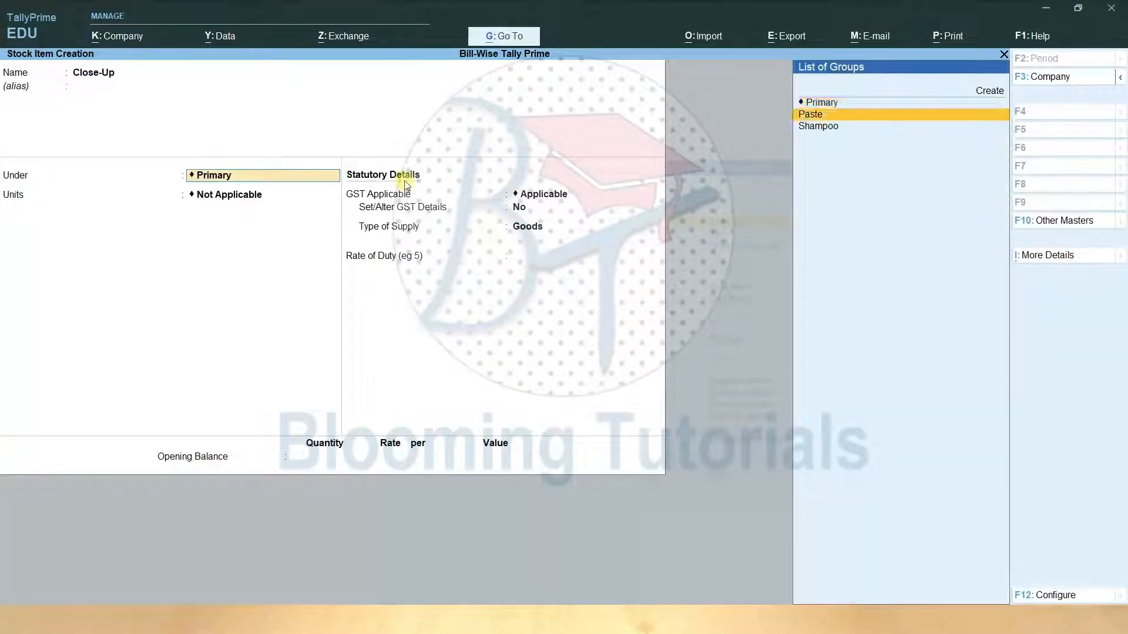
pyautogui.press('Return')
# Assign nos as Close-Up's unit, save the item and return to the Gateway of Tally.
pyautogui.press('Down')
pyautogui.press('Down')
pyautogui.press('Return')
pyautogui.hotkey('ctrl', 'a')
pyautogui.press('Escape')
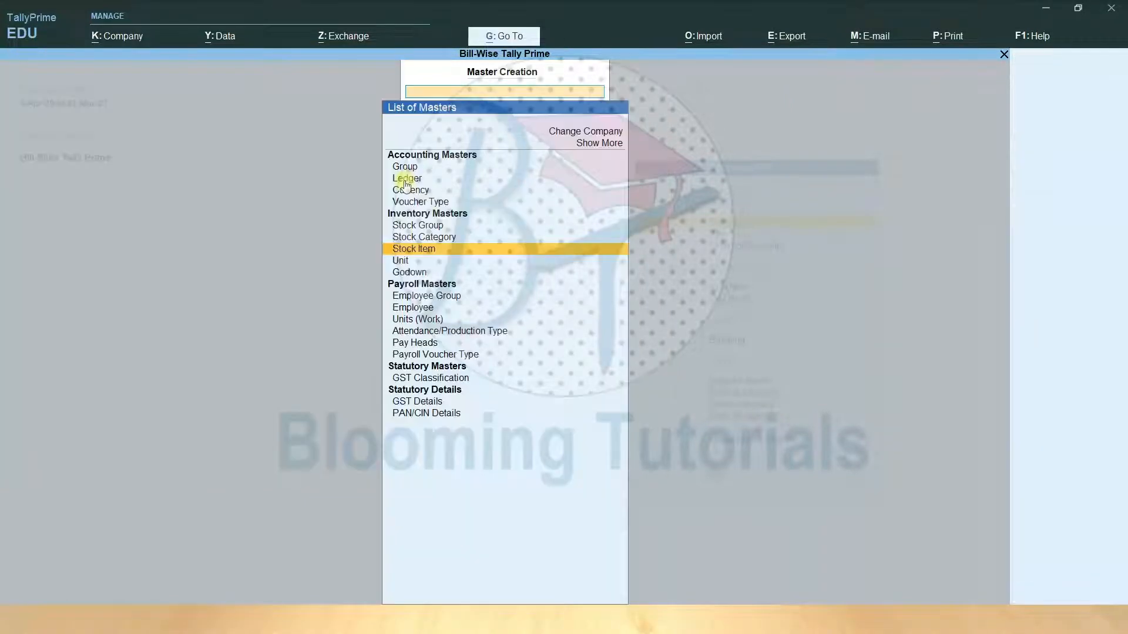
pyautogui.press('Escape')
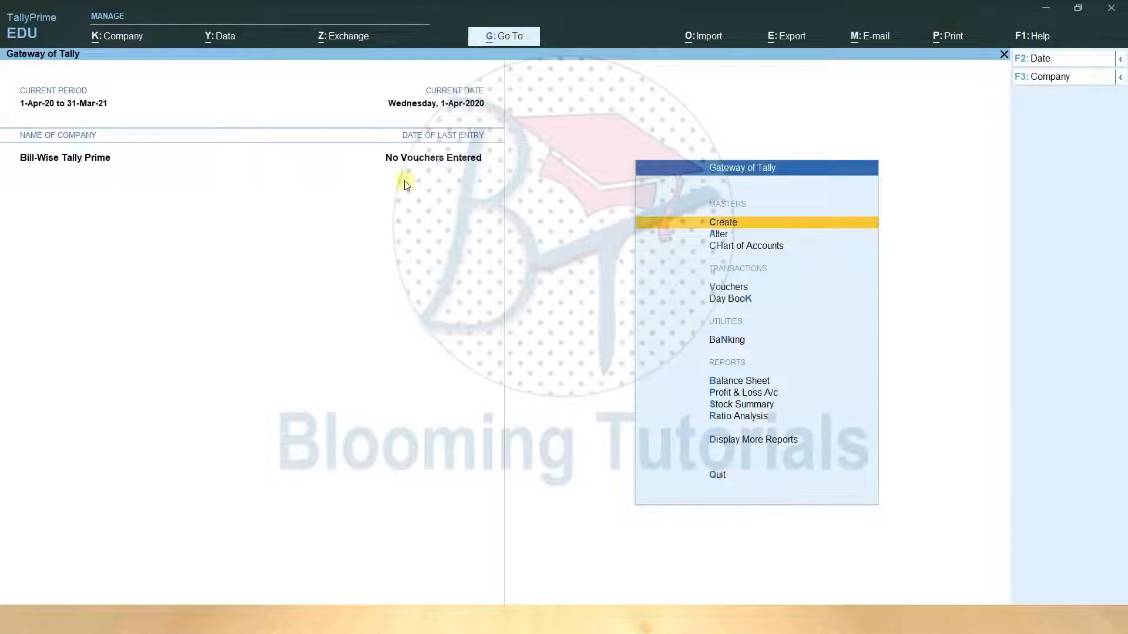
# Open voucher entry and change the voucher type from Payment to Purchase.
pyautogui.press('Down')
pyautogui.press('Down')
pyautogui.press('Down')
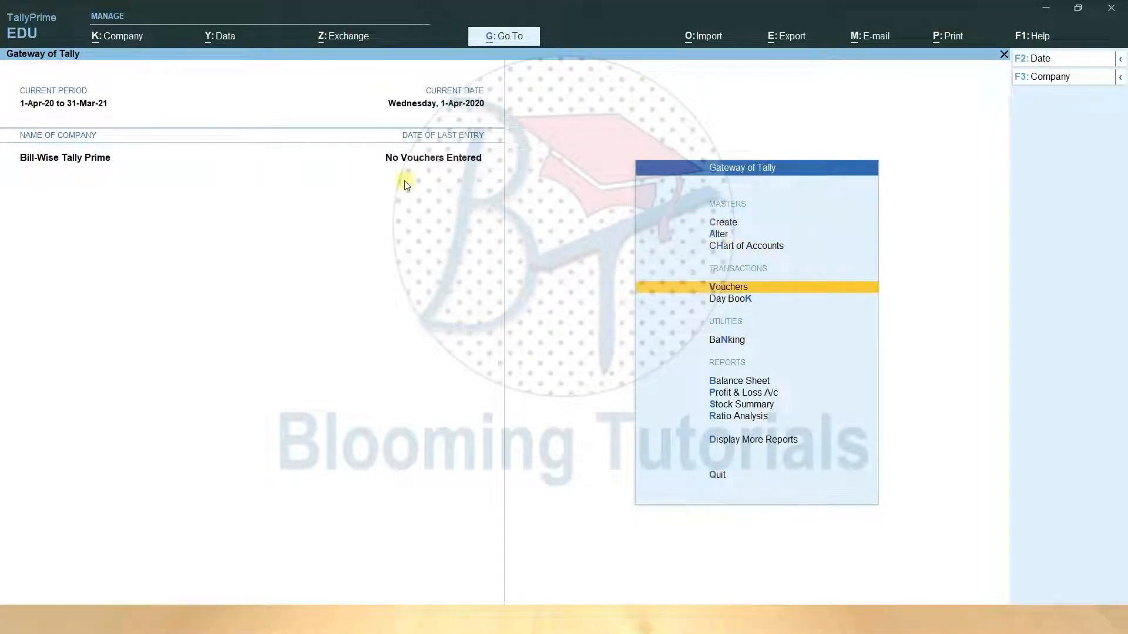
pyautogui.press('Return')
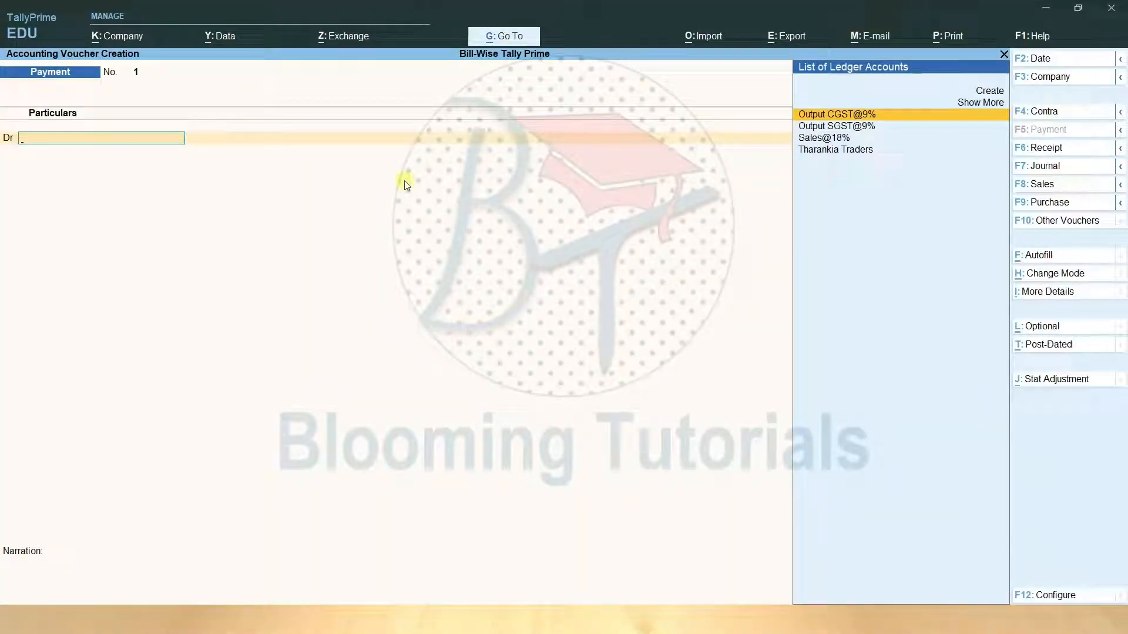
pyautogui.click(1070, 206)
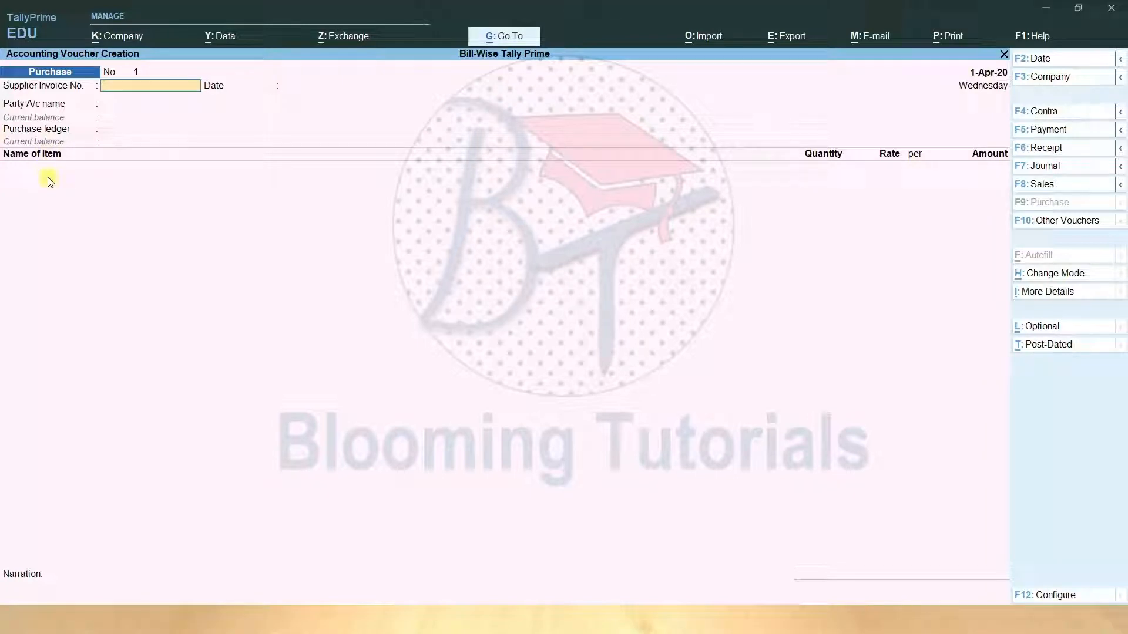
# Demonstrate the purchase voucher modes by alternating between As Voucher and Item Invoice, finishing in Item Invoice mode.
pyautogui.click(1074, 275)
pyautogui.click(421, 162)
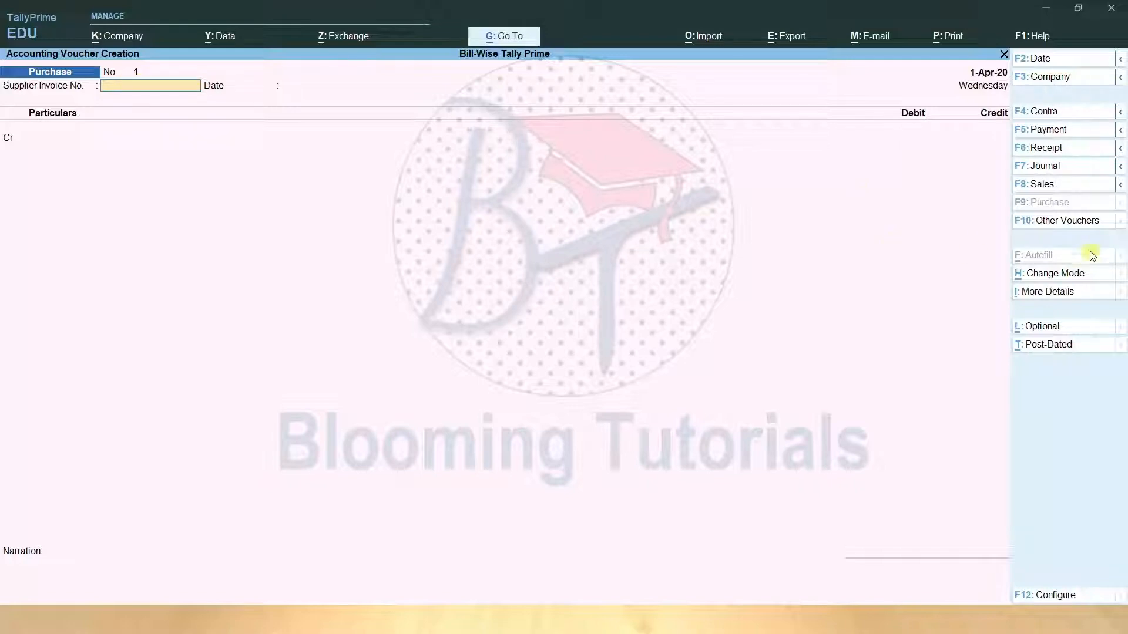
pyautogui.click(1081, 273)
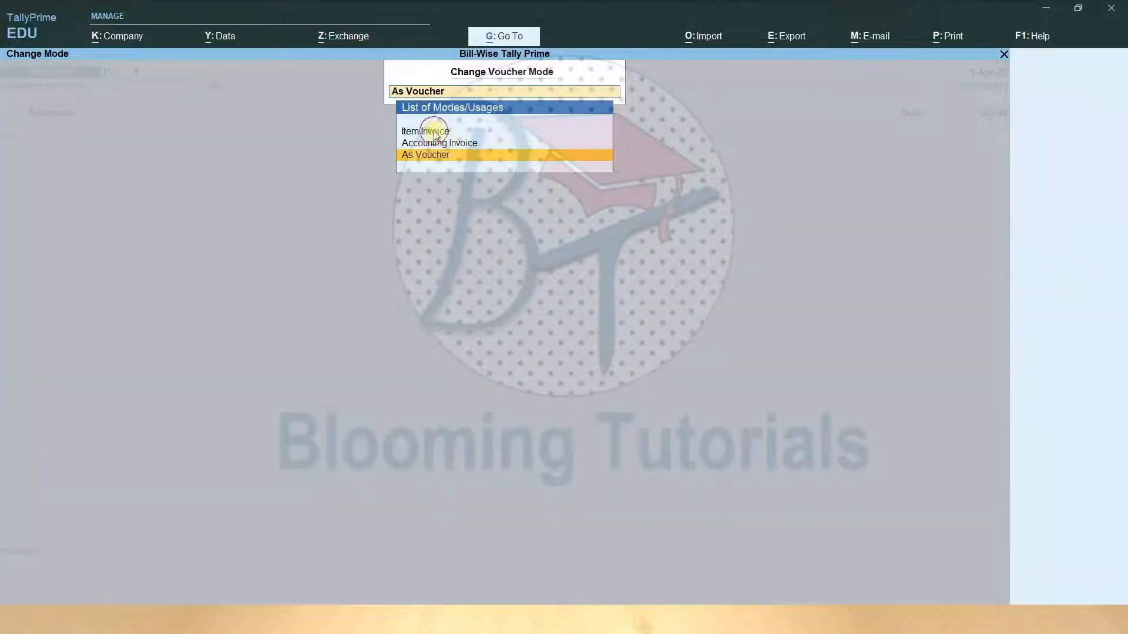
pyautogui.click(435, 132)
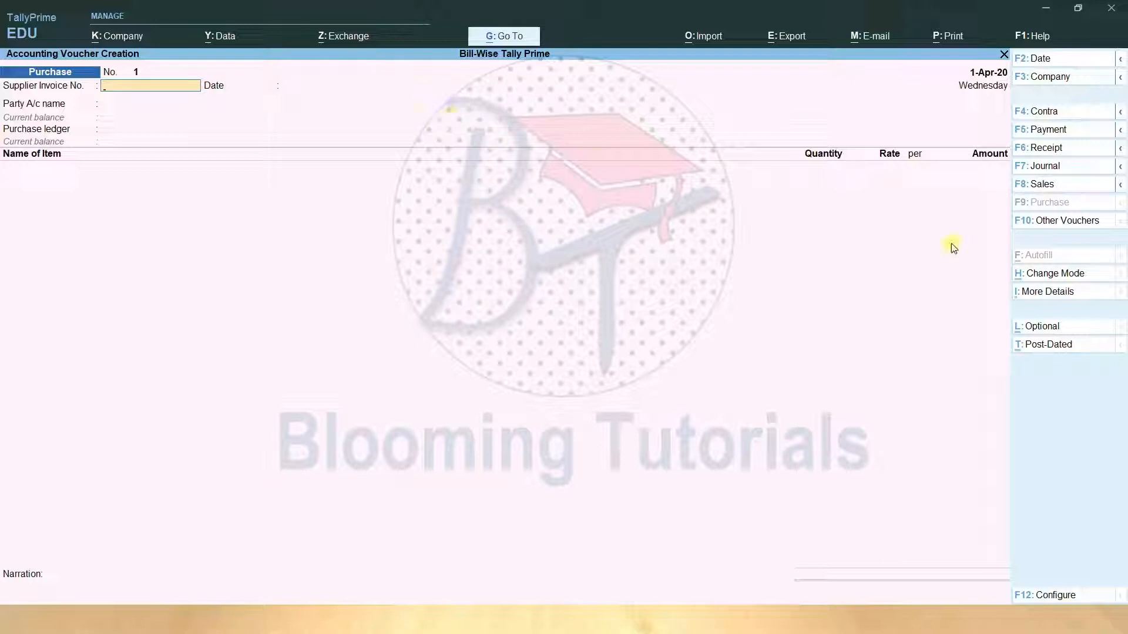
pyautogui.click(1077, 276)
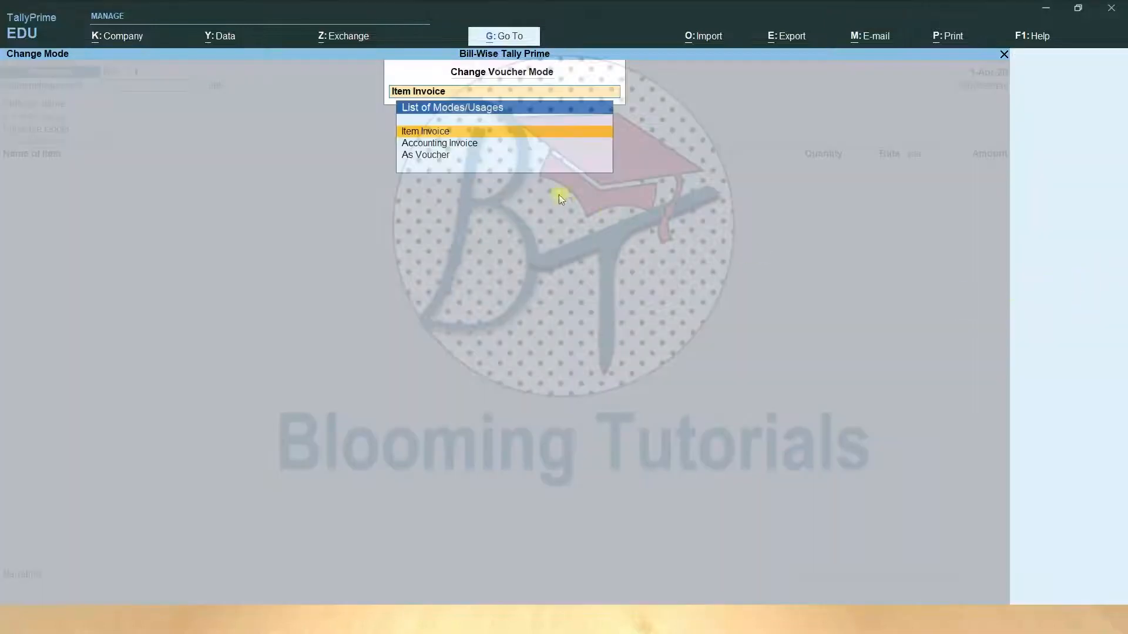
pyautogui.click(430, 159)
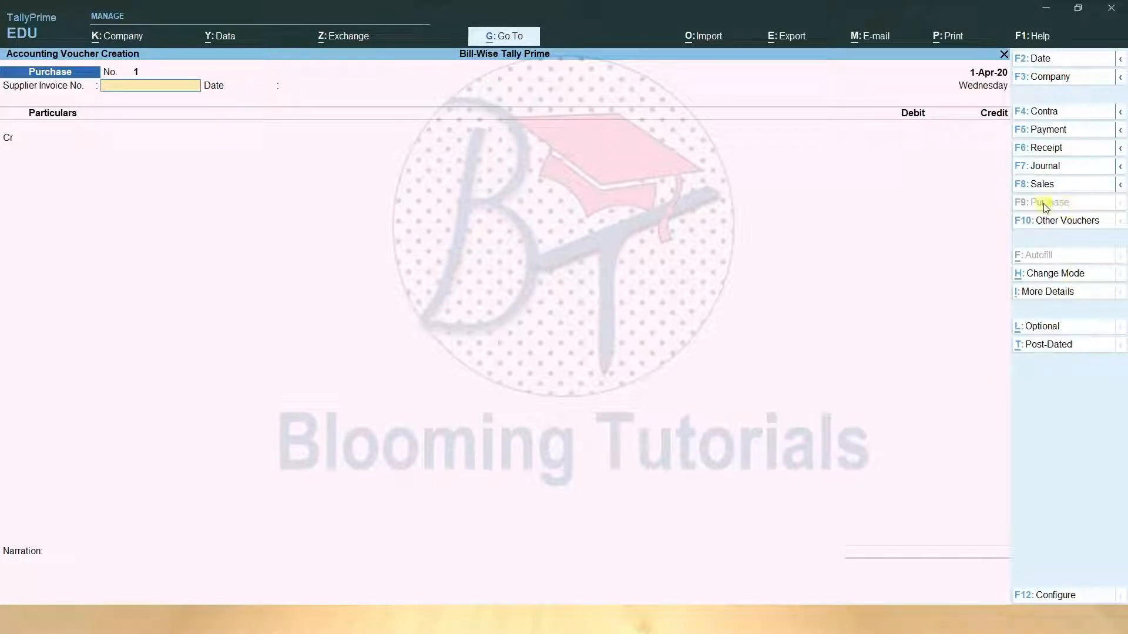
pyautogui.click(1070, 274)
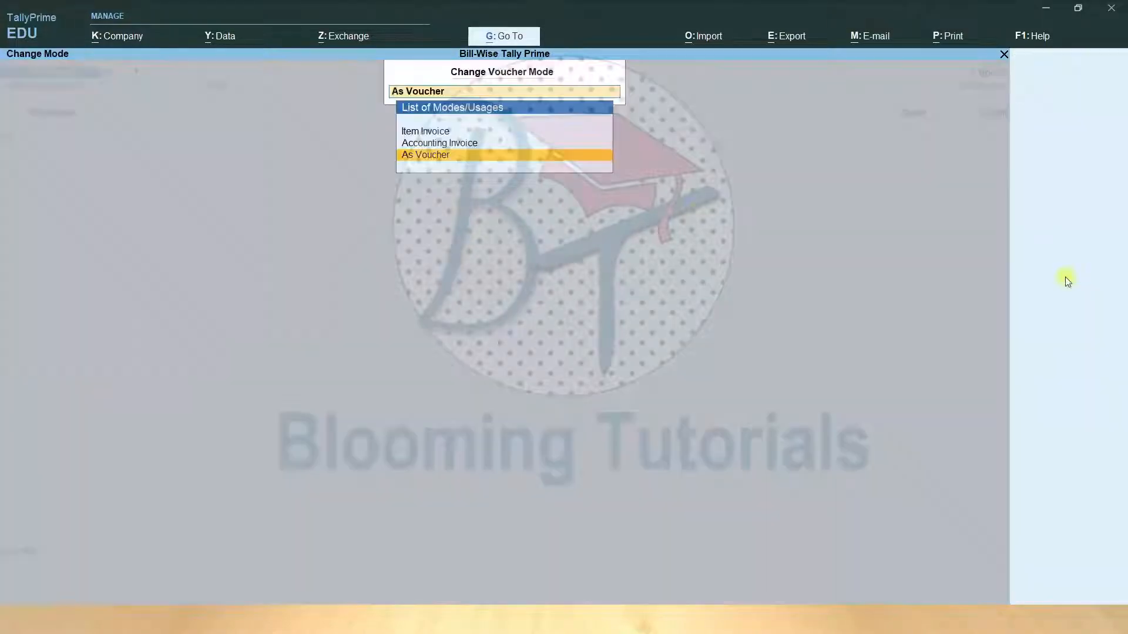
pyautogui.click(439, 132)
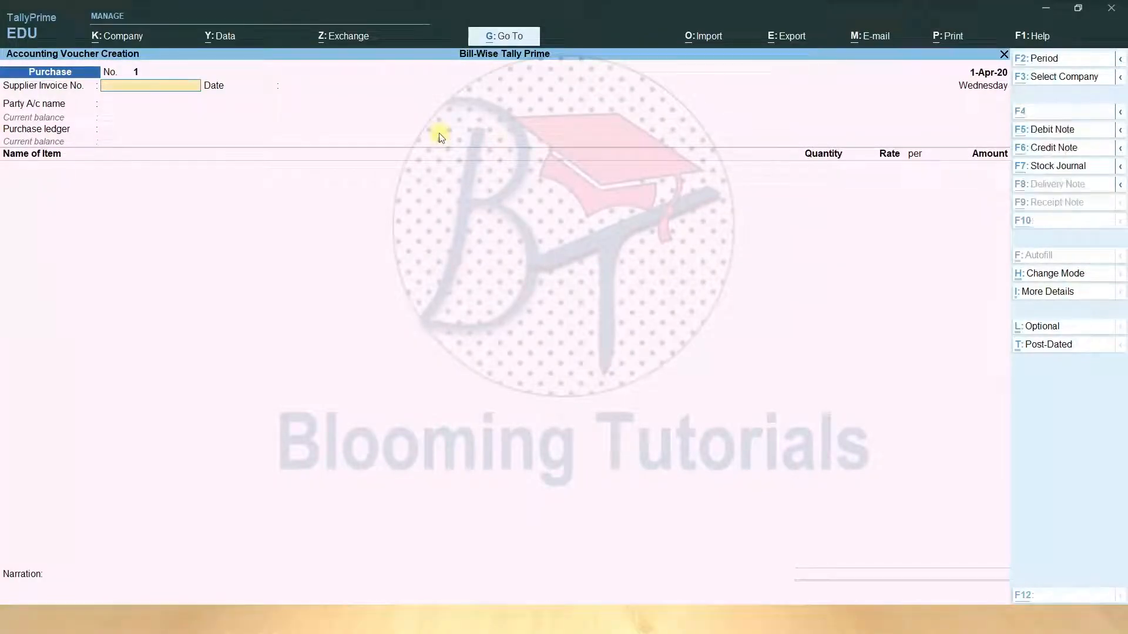
# Look up the invoice number in the slides, then enter supplier invoice number BT/01 with the date 1-Apr-20.
pyautogui.hotkey('alt', 'Tab')
pyautogui.press('Left')
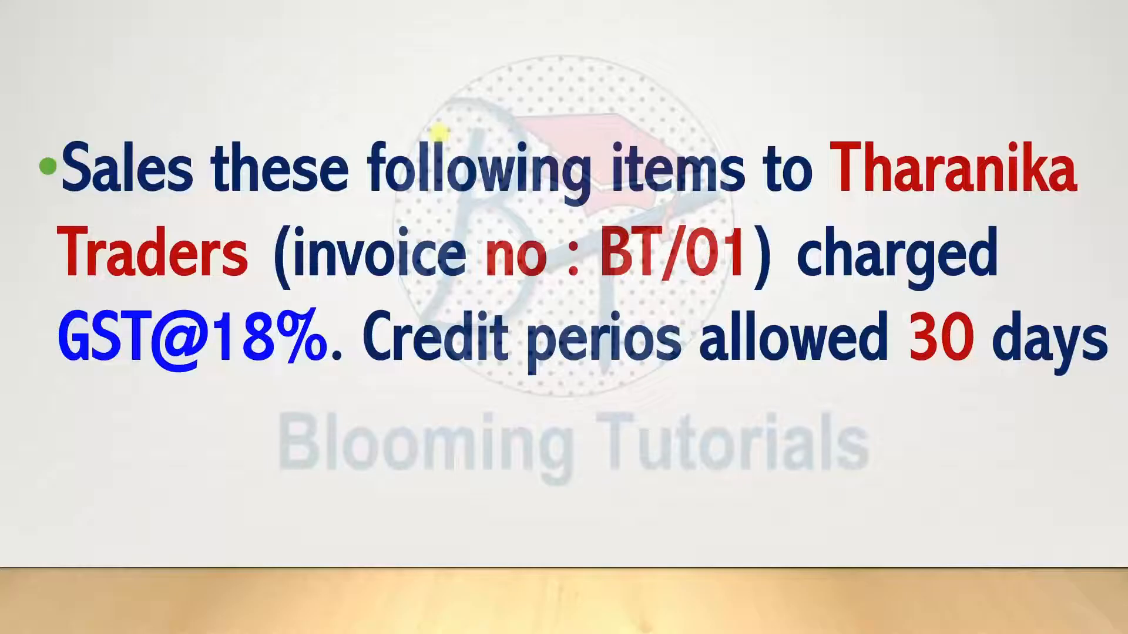
pyautogui.hotkey('alt', 'Tab')
pyautogui.write('B')
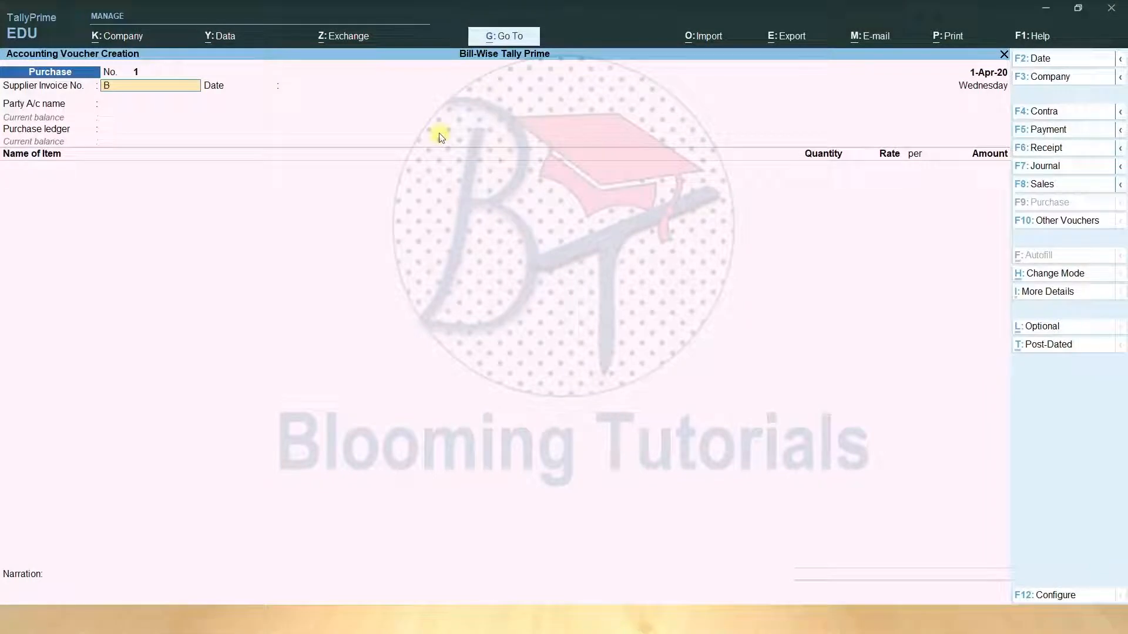
pyautogui.write('T/01')
pyautogui.press('Return')
pyautogui.press('Return')
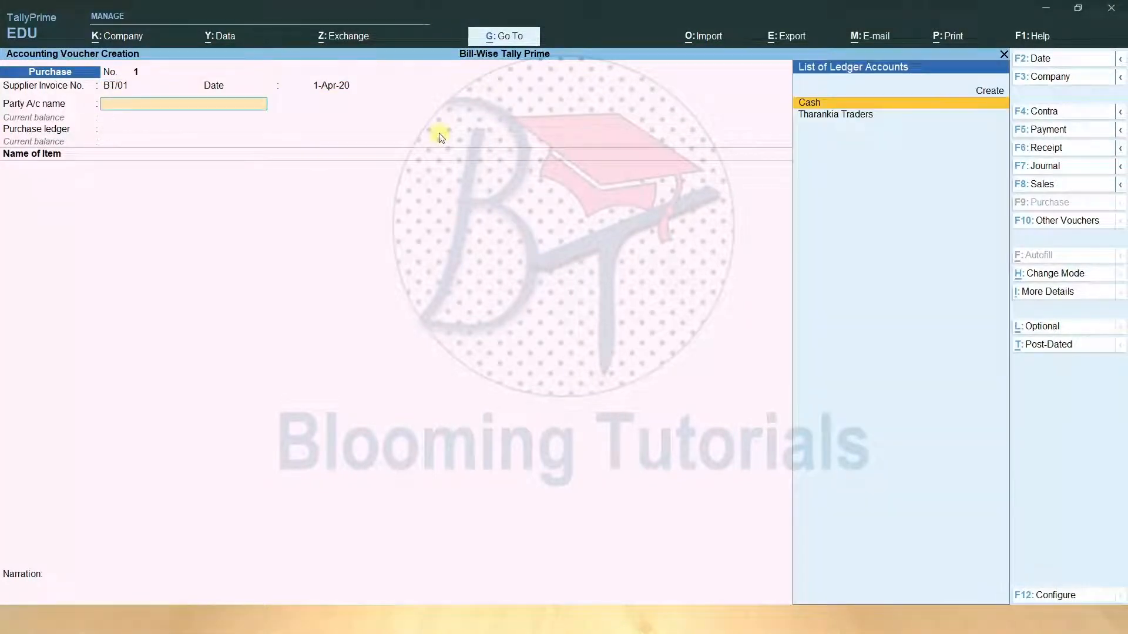
# Select Tharankia Traders as the voucher's party account and accept its default party details.
pyautogui.press('Down')
pyautogui.press('Return')
pyautogui.press('Return')
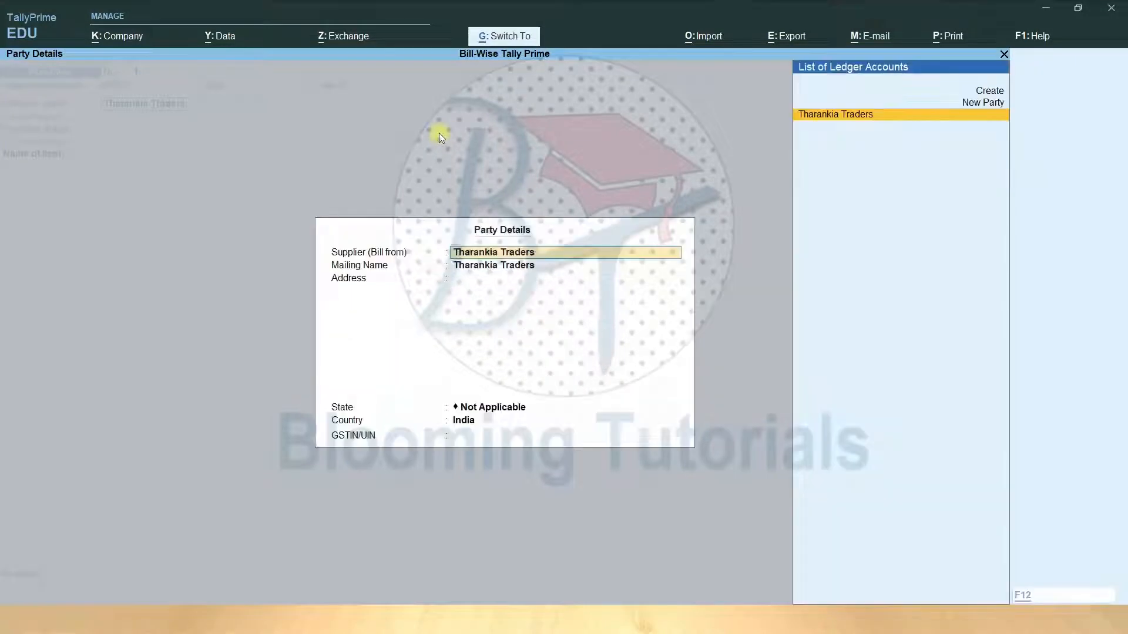
pyautogui.press('Return')
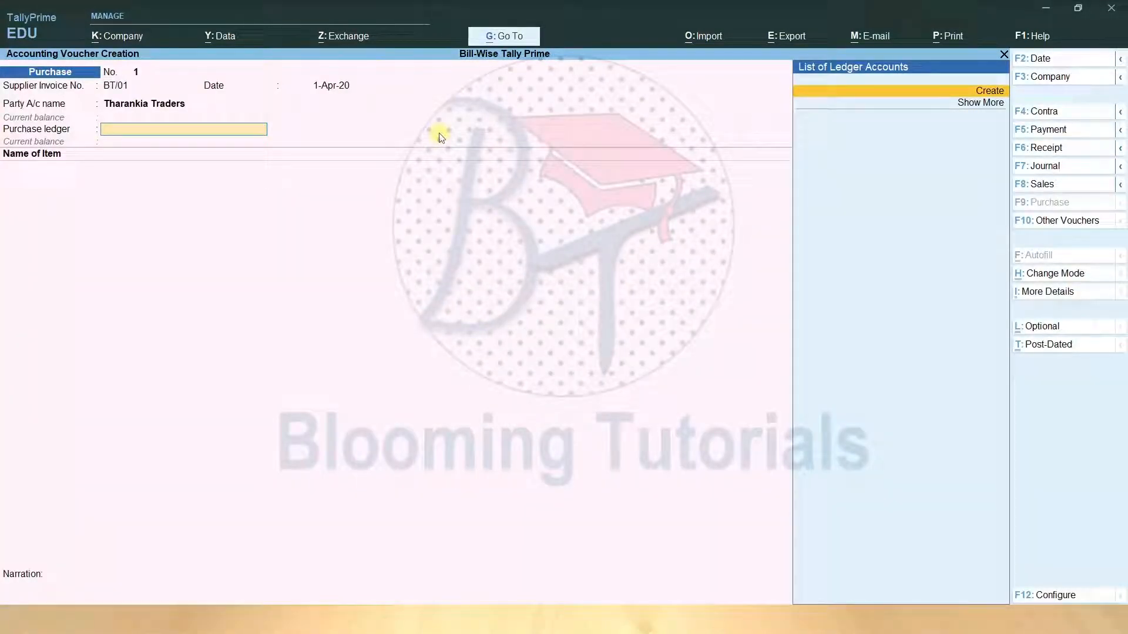
# Abandon creating a purchase ledger and change the voucher to Sales with Sales@18% as the sales ledger.
pyautogui.hotkey('alt', 'c')
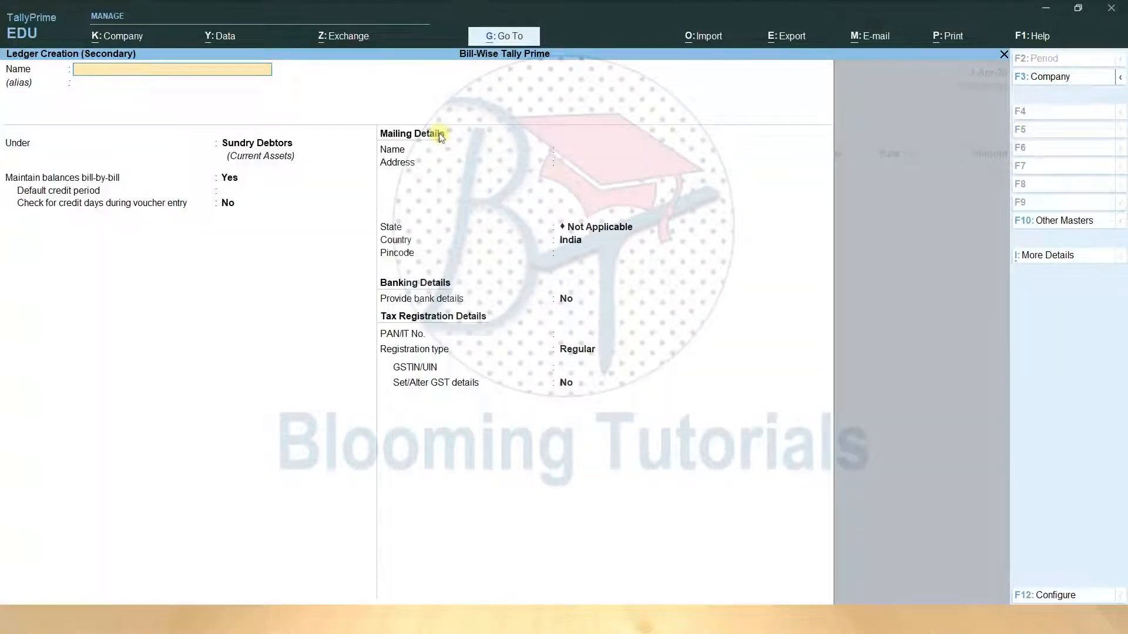
pyautogui.press('Escape')
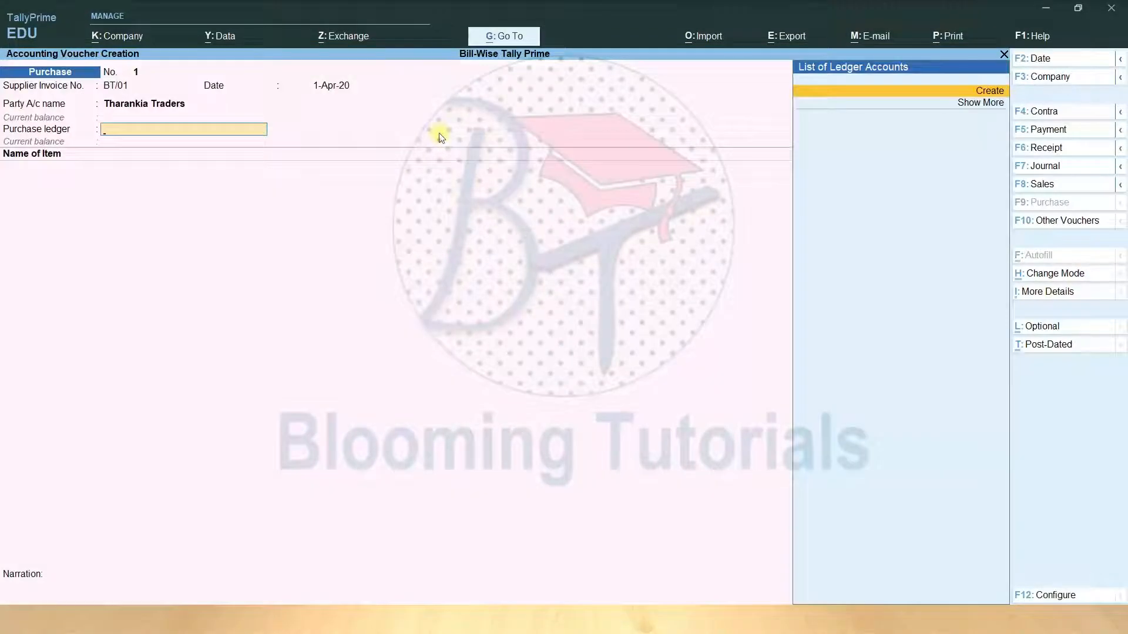
pyautogui.click(1064, 186)
pyautogui.press('Return')
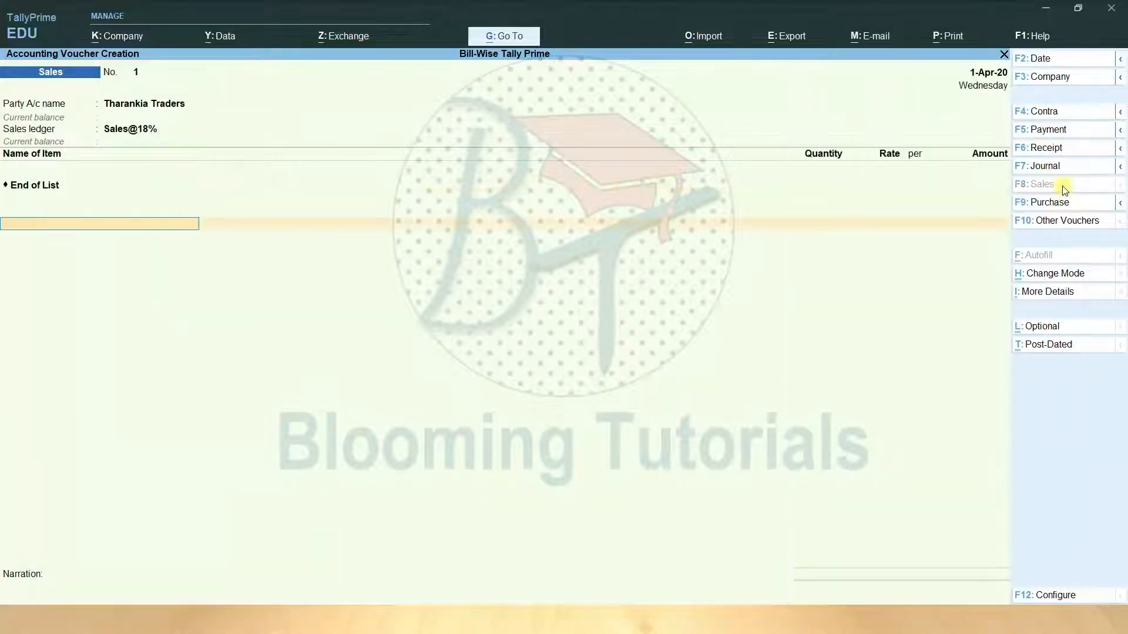
# Reconfirm Tharankia Traders as the party, accept blank dispatch details and keep Sales@18% as the sales ledger.
pyautogui.press('BackSpace')
pyautogui.press('BackSpace')
pyautogui.press('BackSpace')
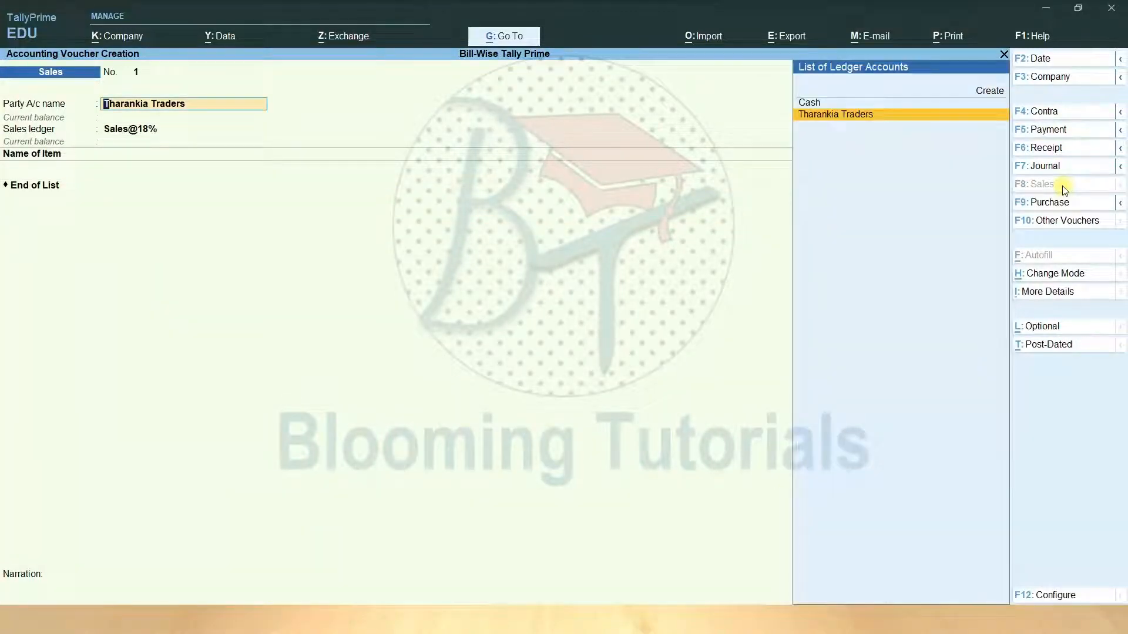
pyautogui.press('Return')
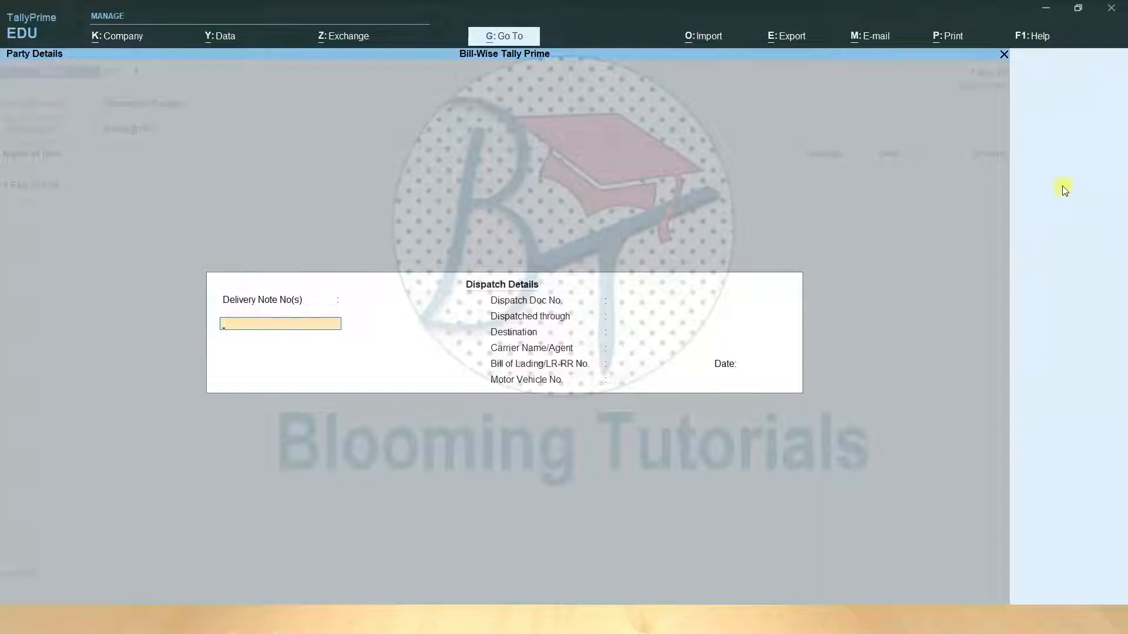
pyautogui.hotkey('ctrl', 'a')
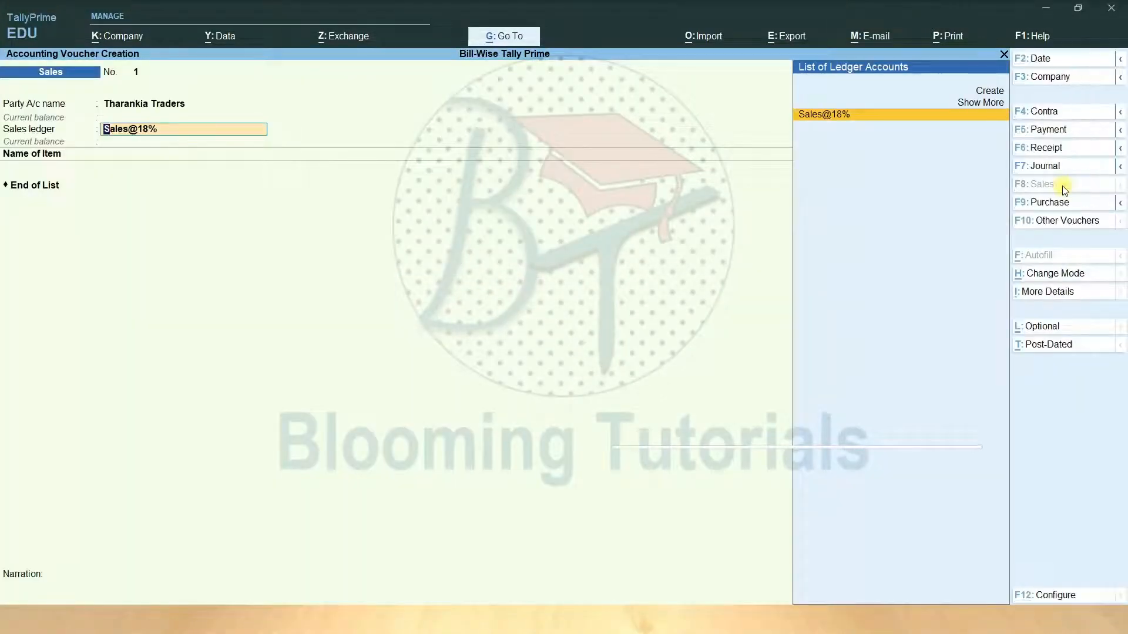
pyautogui.press('Return')
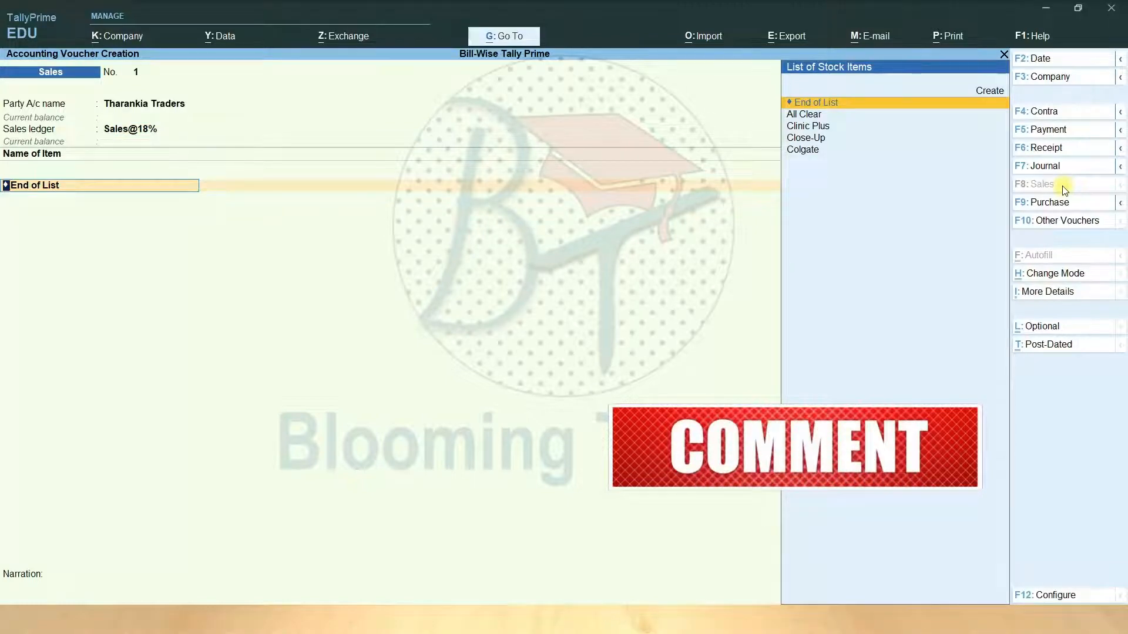
# Look up the item table in the slides, then add Clinic Plus to the sales voucher with a quantity of 2 btl.
pyautogui.press('Down')
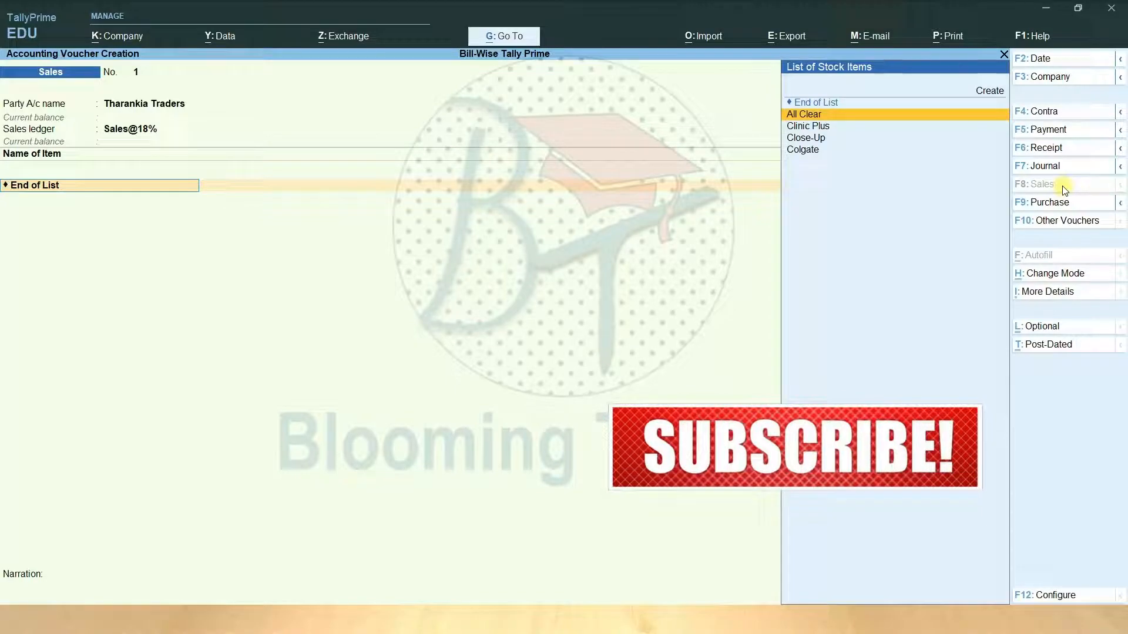
pyautogui.hotkey('alt', 'Tab')
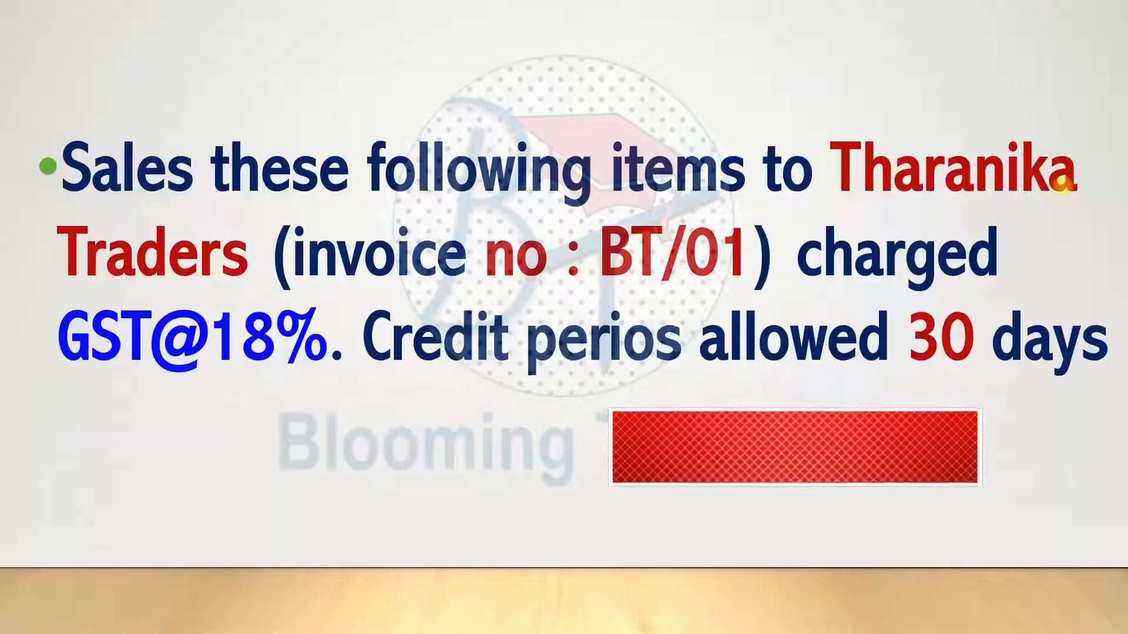
pyautogui.press('Right')
pyautogui.hotkey('alt', 'Tab')
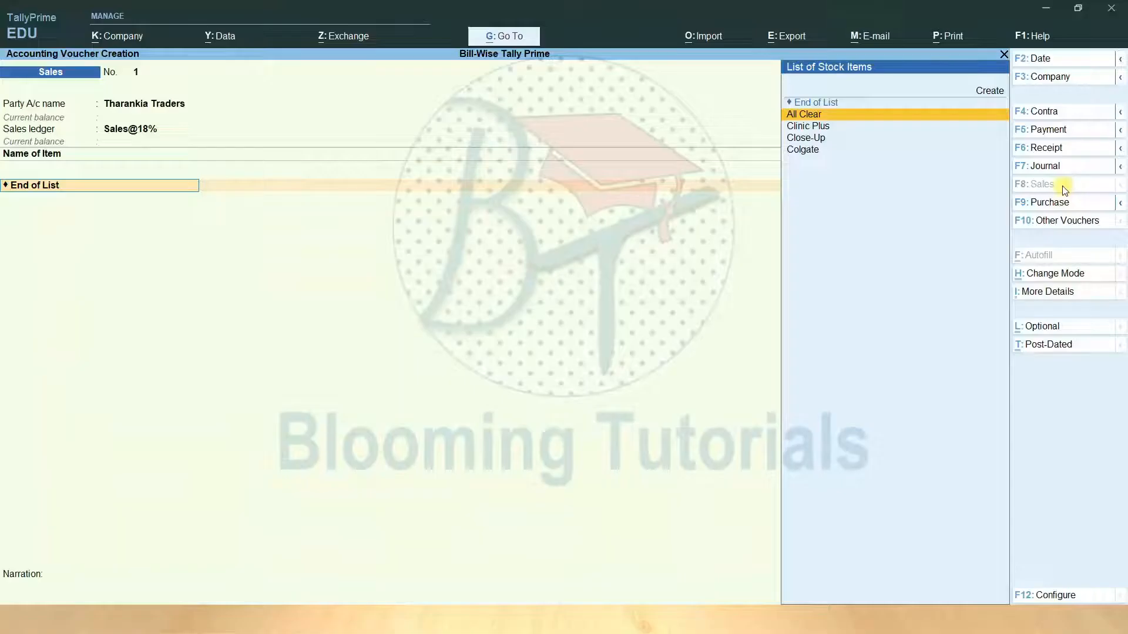
pyautogui.press('Down')
pyautogui.press('Return')
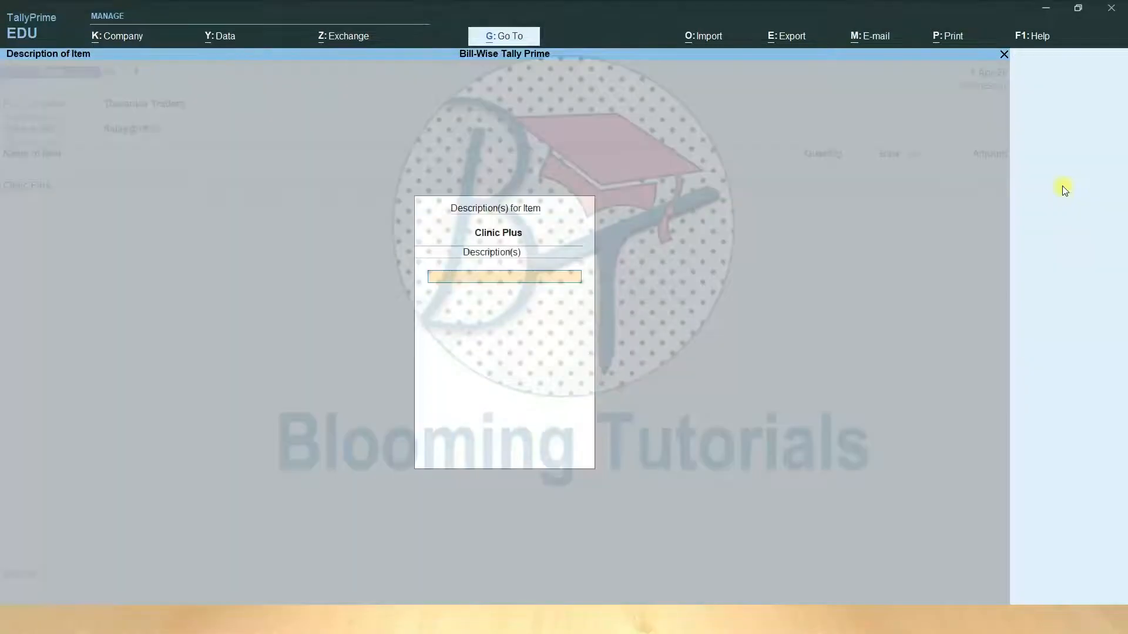
pyautogui.press('Return')
pyautogui.write('2')
pyautogui.press('Return')
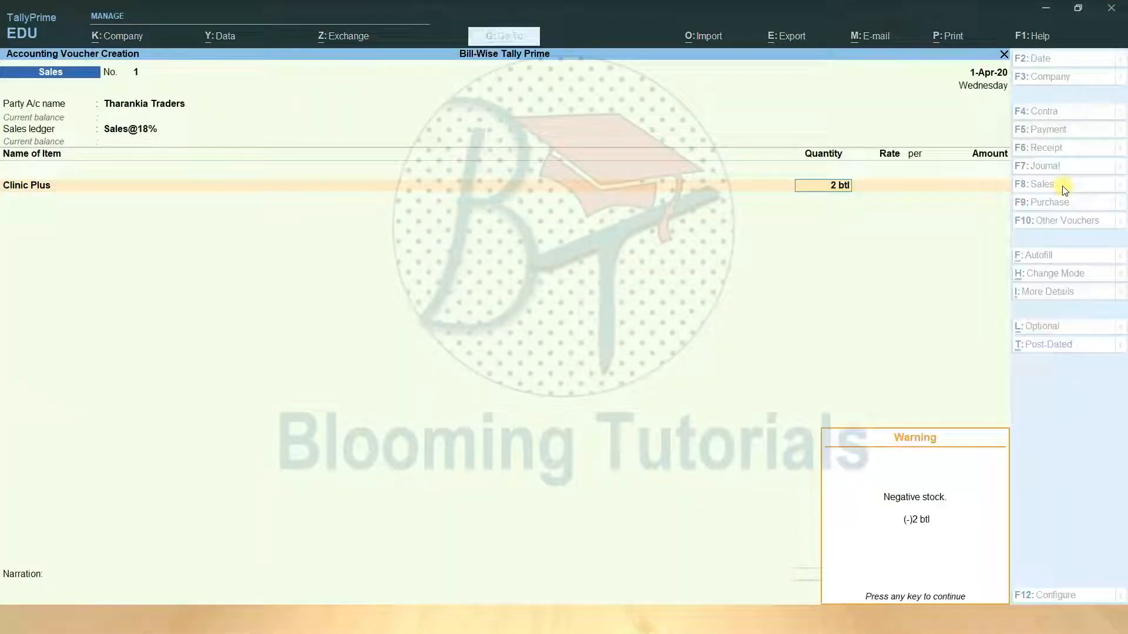
pyautogui.press('Return')
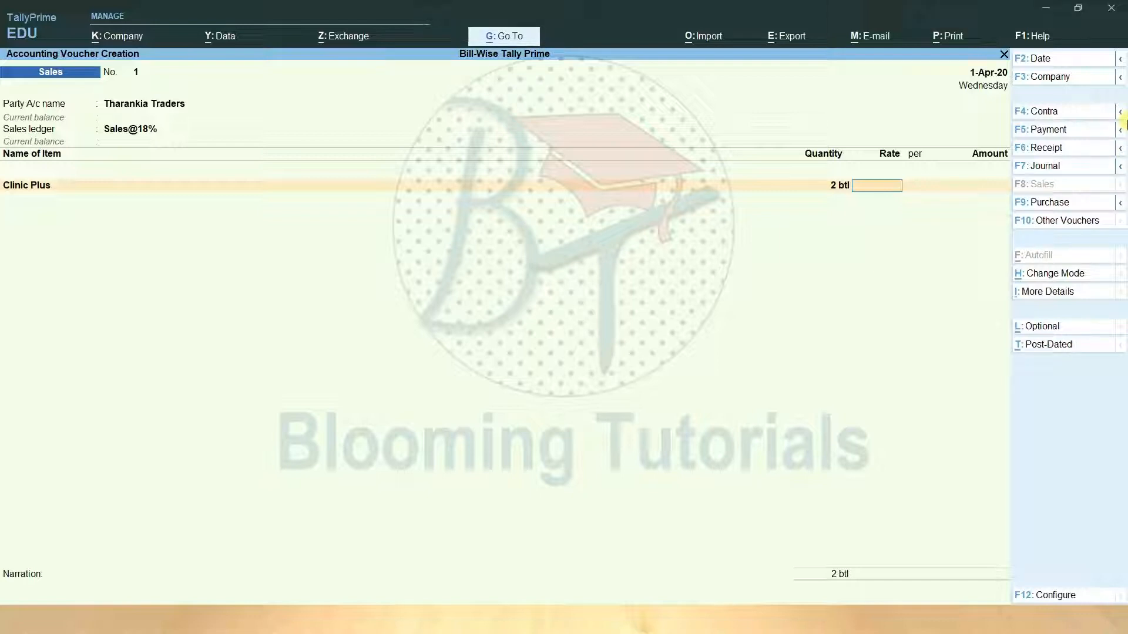
# Alter the Clinic Plus stock item from within the voucher, giving it an opening balance quantity of 100 btl.
pyautogui.press('BackSpace')
pyautogui.press('BackSpace')
pyautogui.hotkey('ctrl', 'Return')
pyautogui.press('Return')
pyautogui.press('Return')
pyautogui.press('Return')
pyautogui.press('Return')
pyautogui.press('Return')
pyautogui.press('Return')
pyautogui.press('Return')
pyautogui.press('Return')
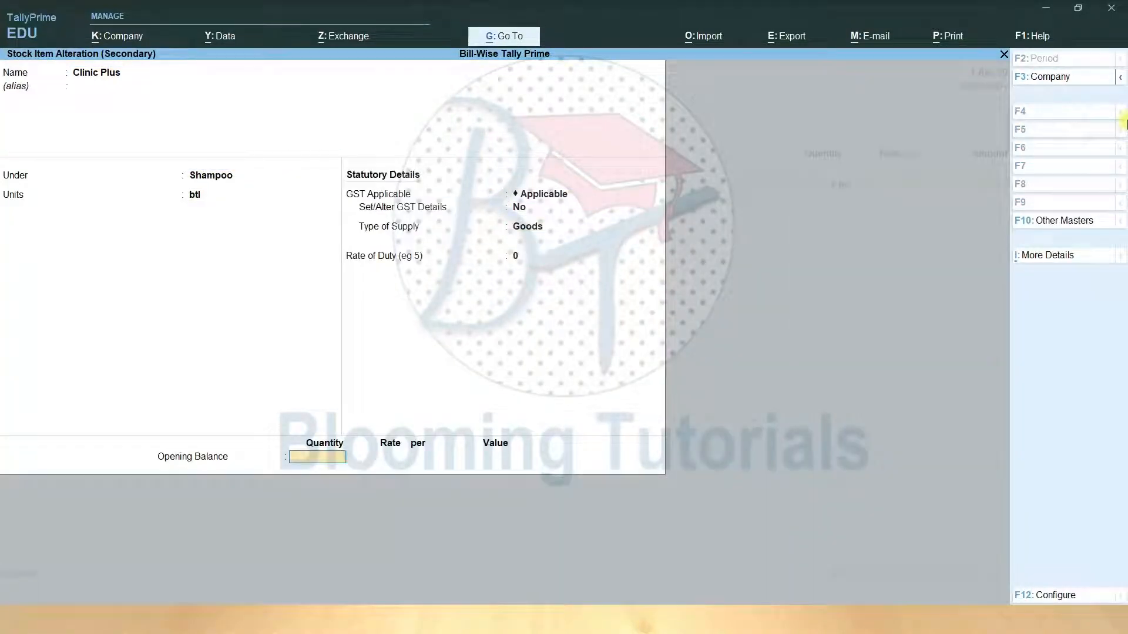
pyautogui.write('100')
pyautogui.press('Return')
pyautogui.press('Return')
pyautogui.press('Return')
pyautogui.press('Return')
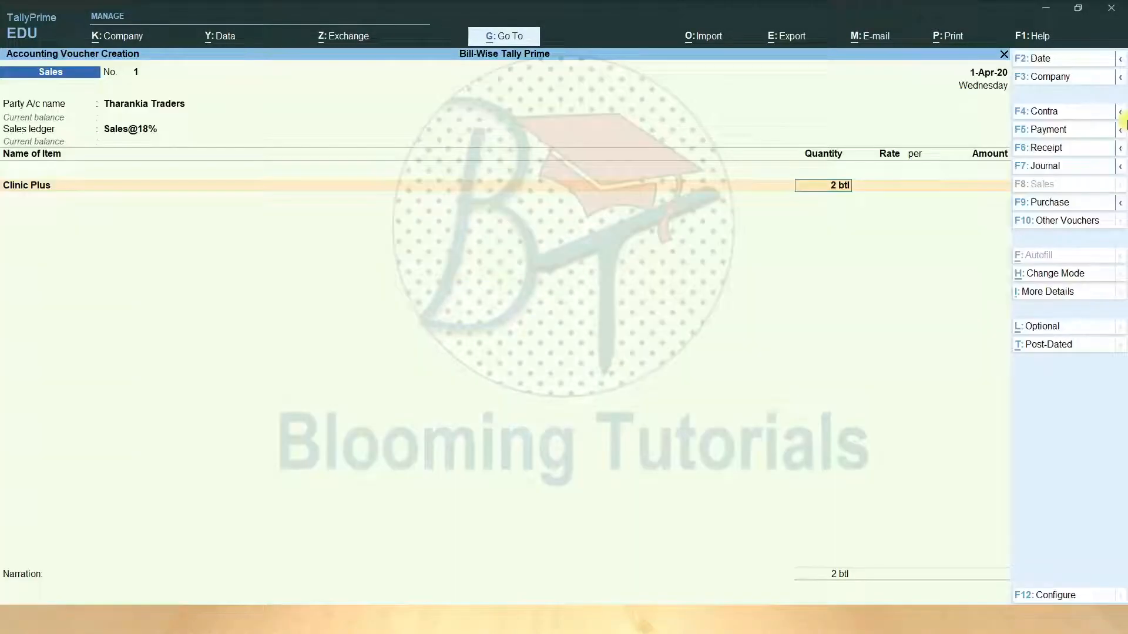
# Check the Clinic Plus rate in the slides and enter 150 per btl on its invoice line.
pyautogui.hotkey('alt', 'Tab')
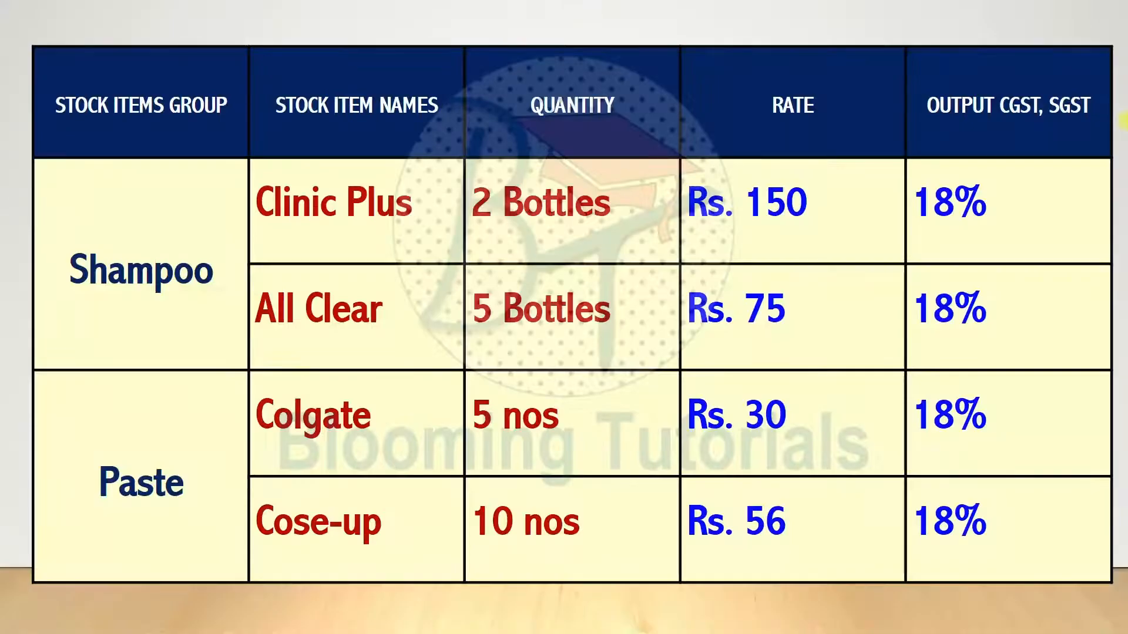
pyautogui.hotkey('alt', 'Tab')
pyautogui.write('150')
pyautogui.press('Return')
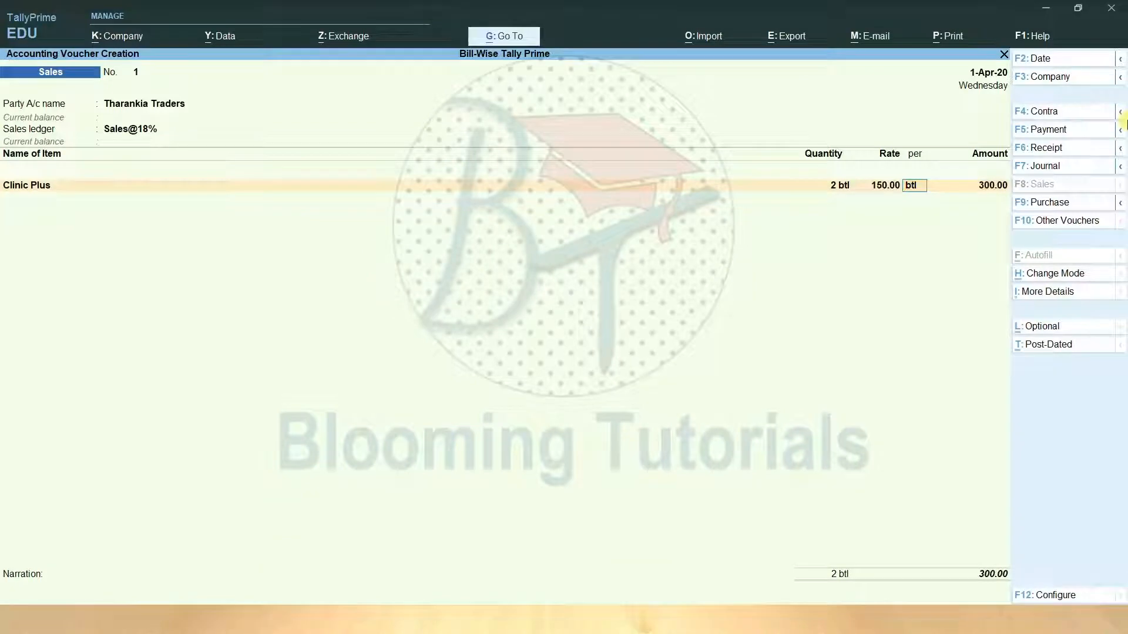
pyautogui.press('Return')
pyautogui.press('Return')
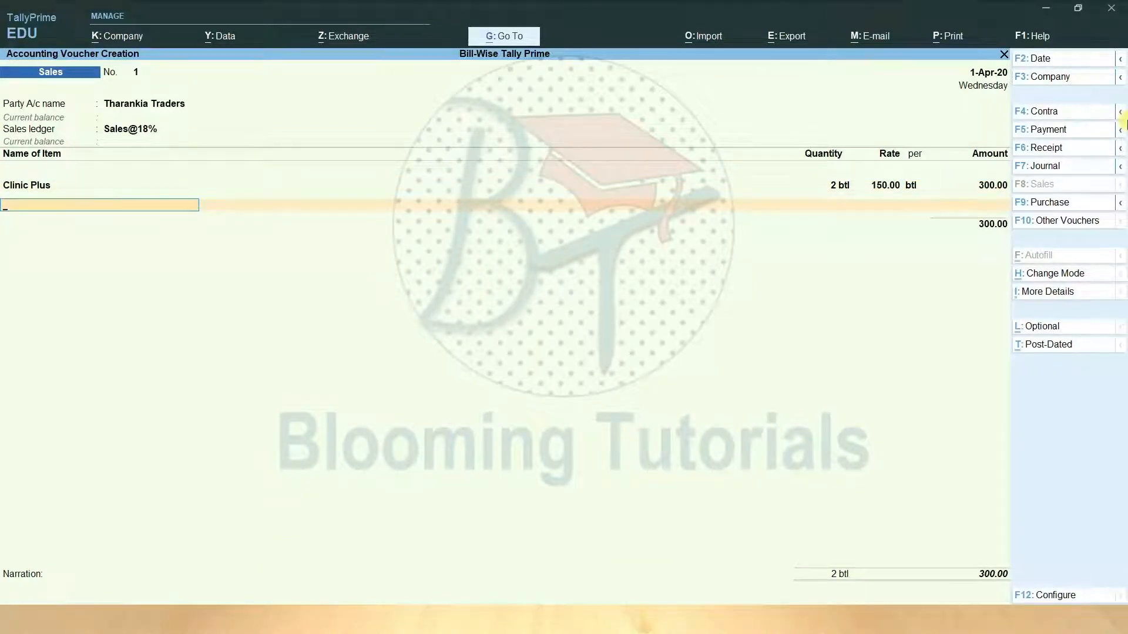
# Add All Clear as the second invoice item with a quantity of 5 btl at a rate of 75.
pyautogui.press('Down')
pyautogui.press('Down')
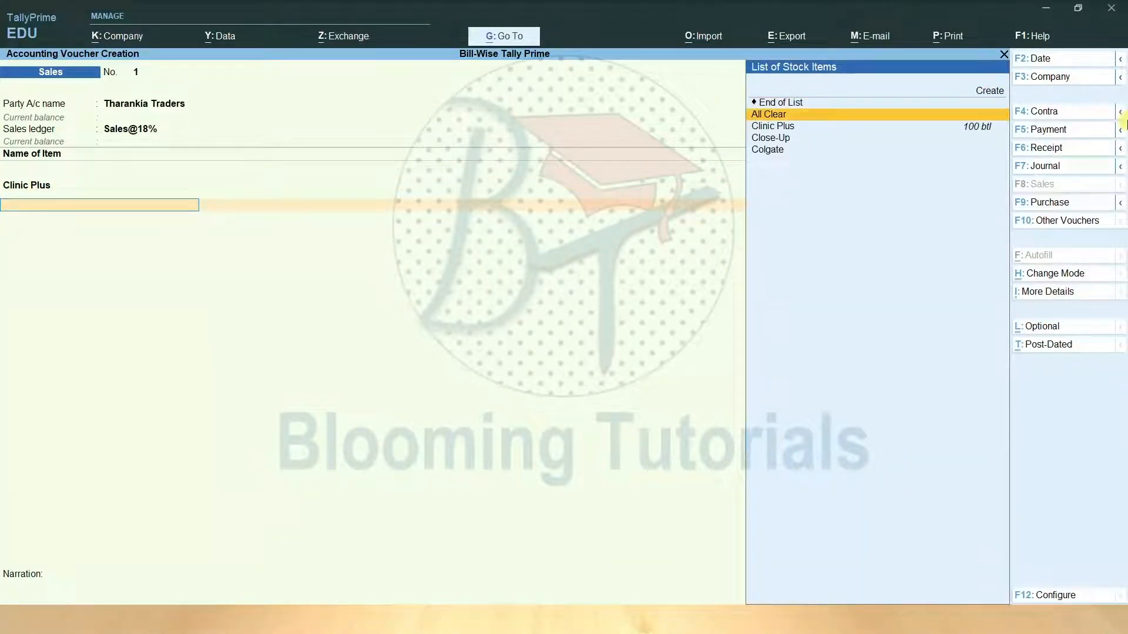
pyautogui.press('Return')
pyautogui.press('Return')
pyautogui.press('ctrl')
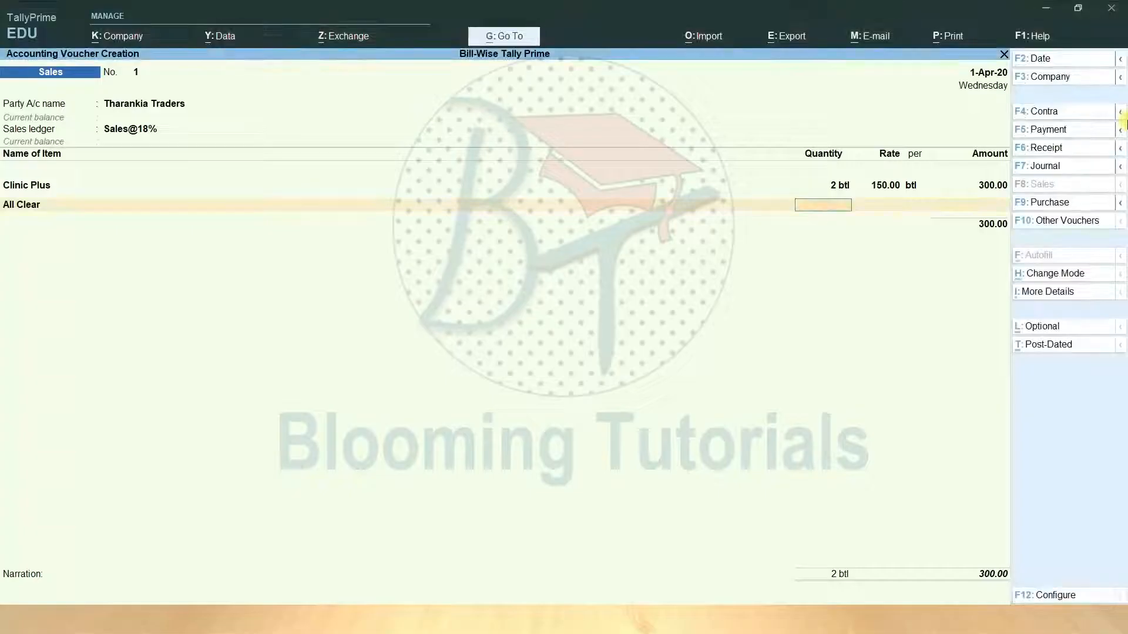
pyautogui.write('5')
pyautogui.press('Return')
pyautogui.press('Return')
pyautogui.write('75')
pyautogui.press('Return')
pyautogui.press('Return')
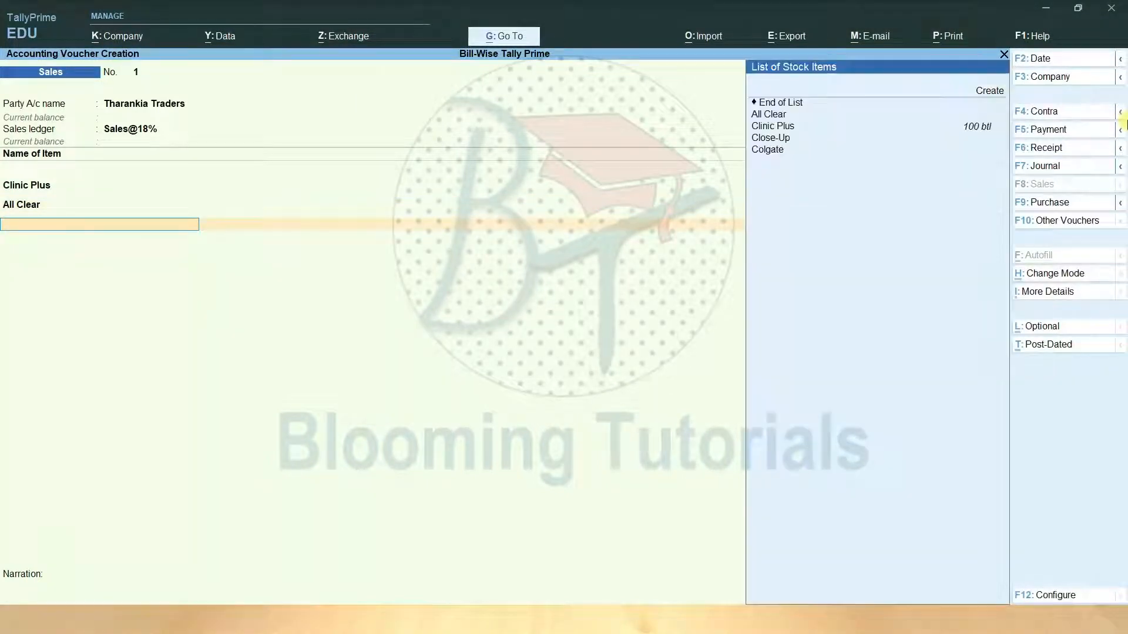
# Add Colgate as the third invoice item with a quantity of 5 nos at a rate of 30.
pyautogui.write('col')
pyautogui.press('Return')
pyautogui.press('Return')
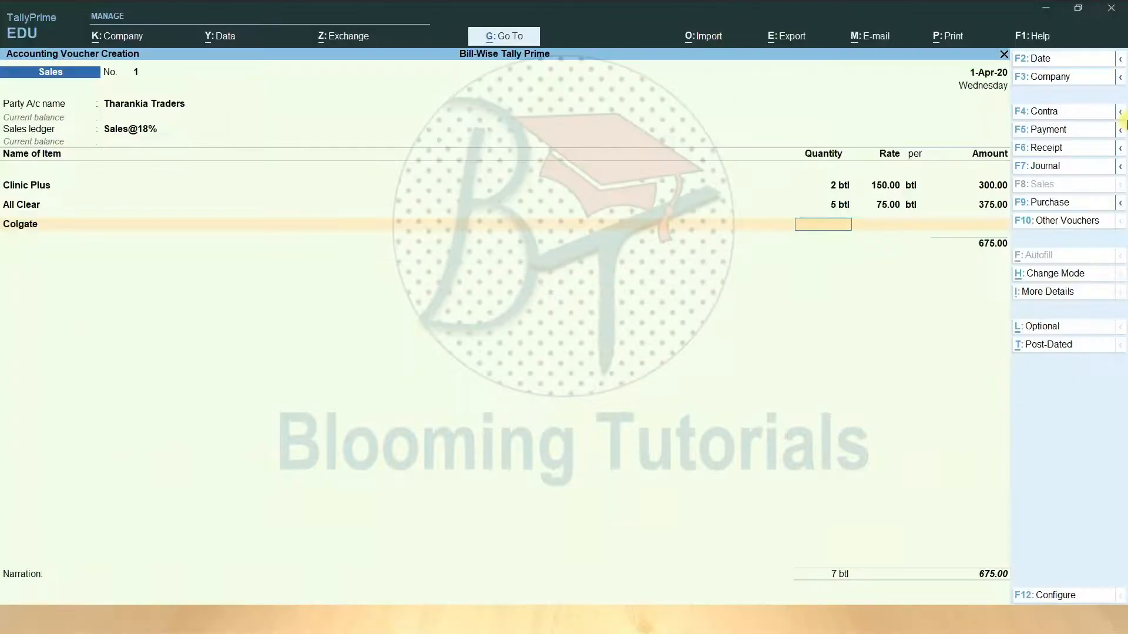
pyautogui.write('5')
pyautogui.press('Return')
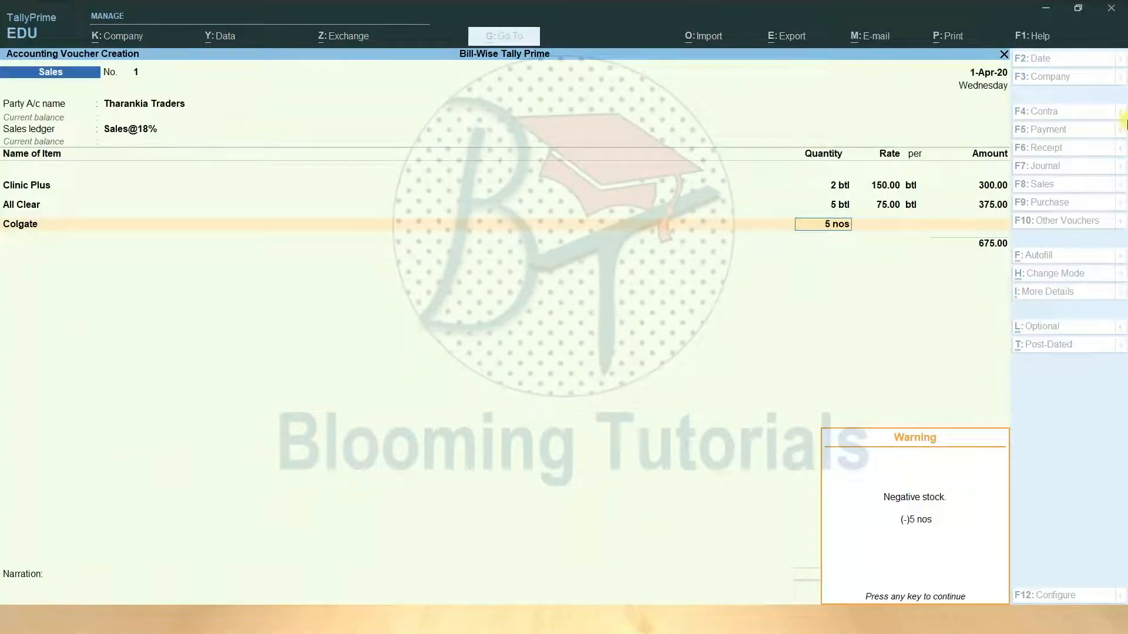
pyautogui.press('Return')
pyautogui.write('30')
pyautogui.press('Return')
pyautogui.press('Return')
pyautogui.press('Return')
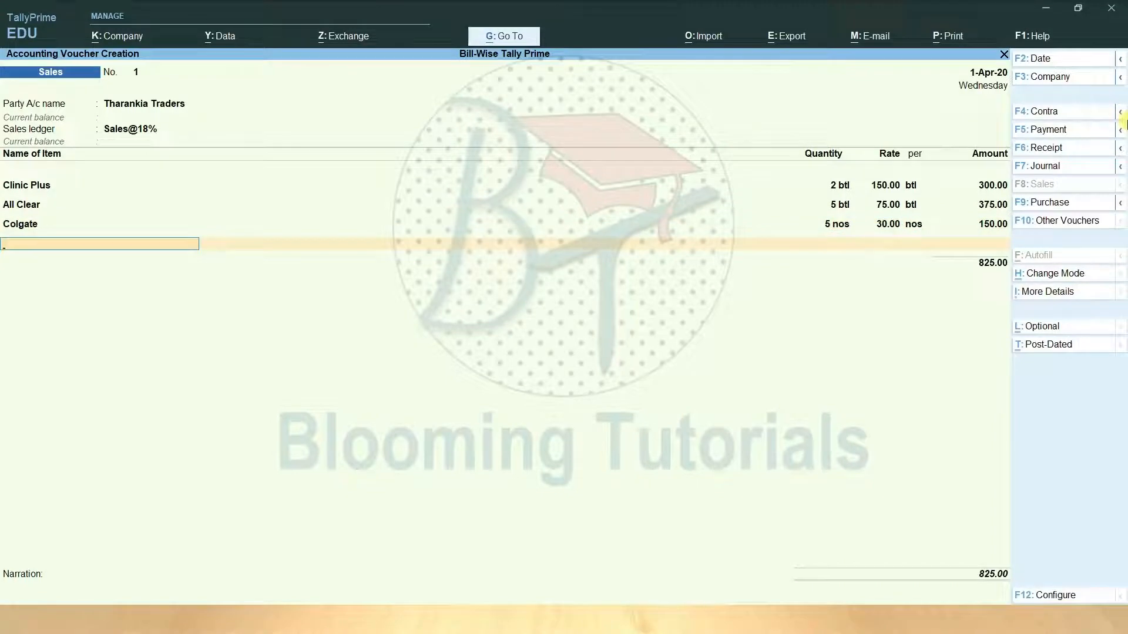
# Add Close-Up with a quantity of 10 nos at a rate of 56, then end the stock item list.
pyautogui.write('C')
pyautogui.press('Down')
pyautogui.press('Down')
pyautogui.press('Return')
pyautogui.press('Return')
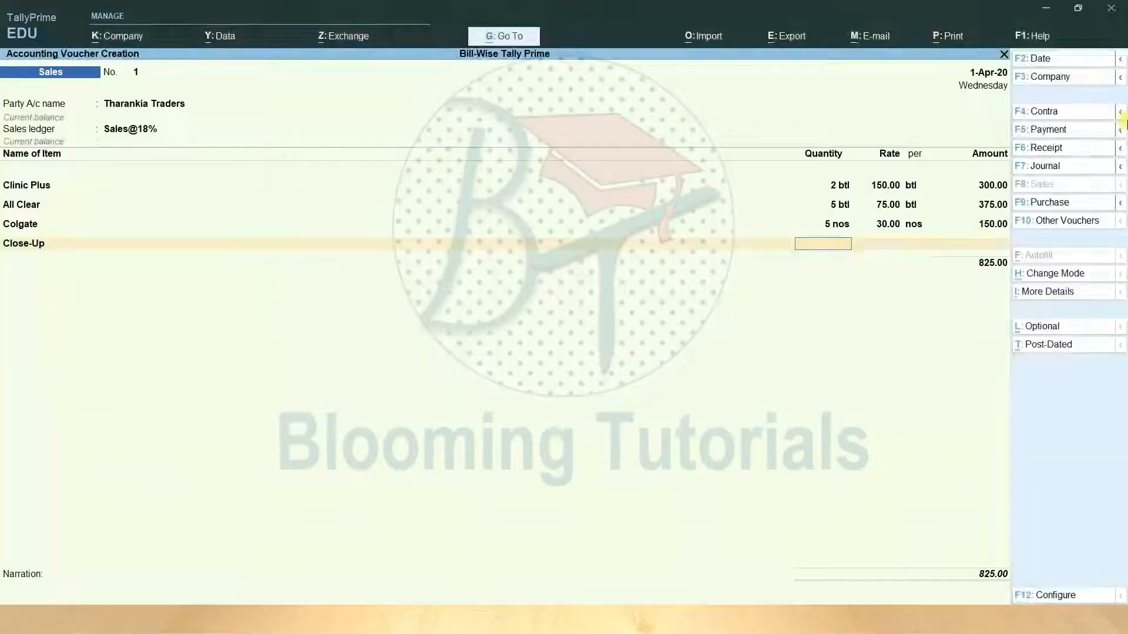
pyautogui.write('10')
pyautogui.press('Return')
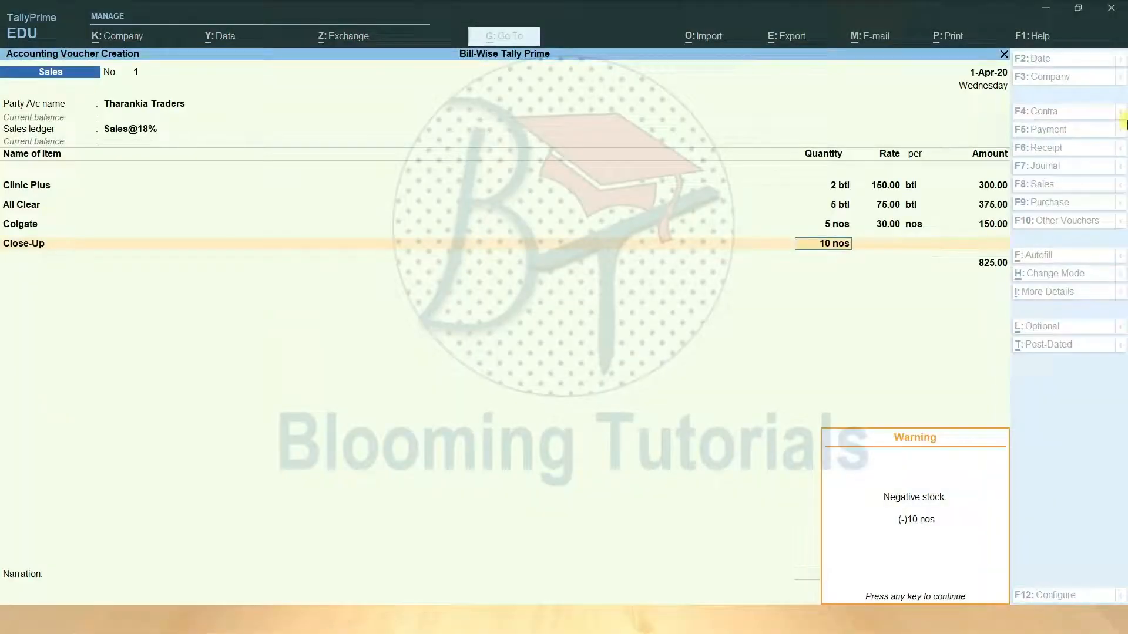
pyautogui.press('Return')
pyautogui.write('5')
pyautogui.press('Return')
pyautogui.press('BackSpace')
pyautogui.write('56')
pyautogui.press('Return')
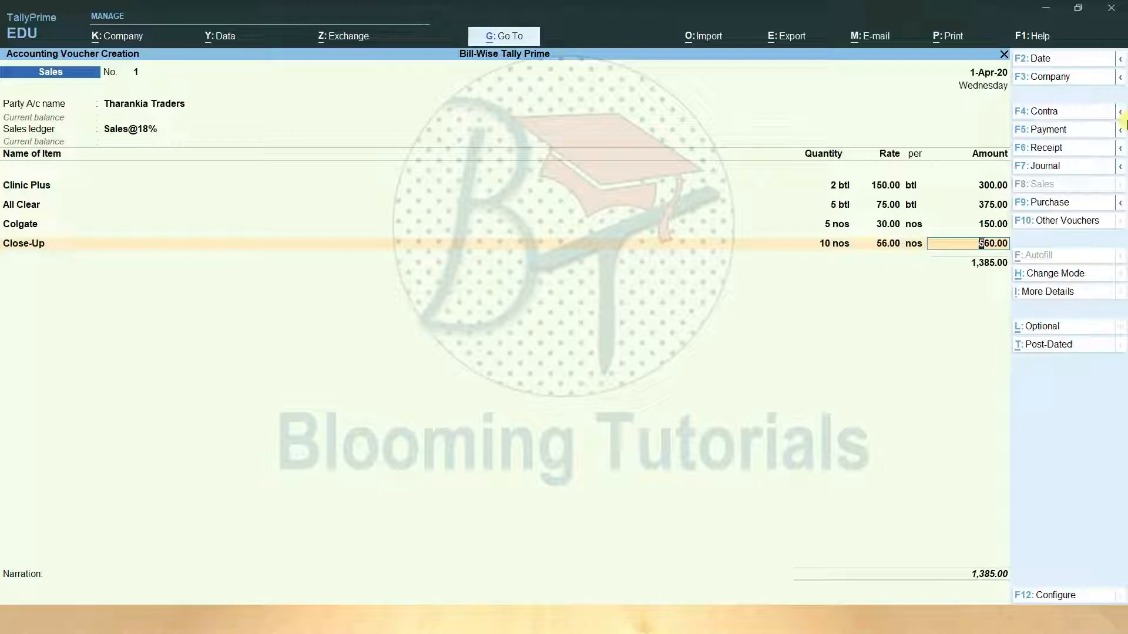
pyautogui.press('Return')
pyautogui.press('Return')
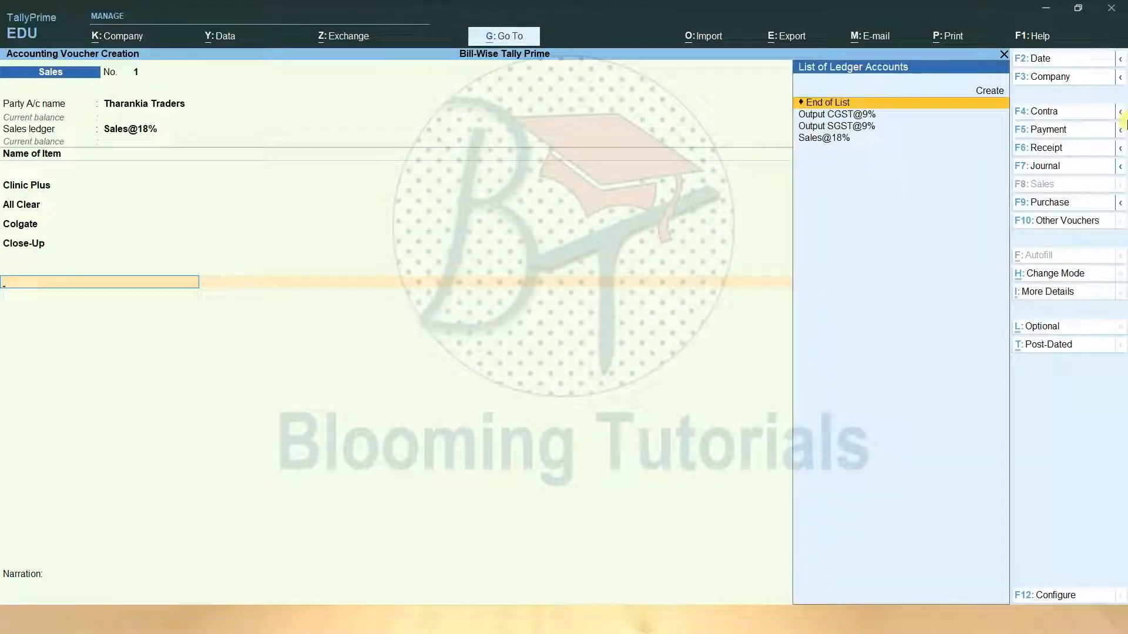
# Add the Output CGST@9% and Output SGST@9% ledgers below the items with their calculated amounts, then end the ledger list.
pyautogui.press('Down')
pyautogui.press('Return')
pyautogui.press('Return')
pyautogui.press('Return')
pyautogui.press('BackSpace')
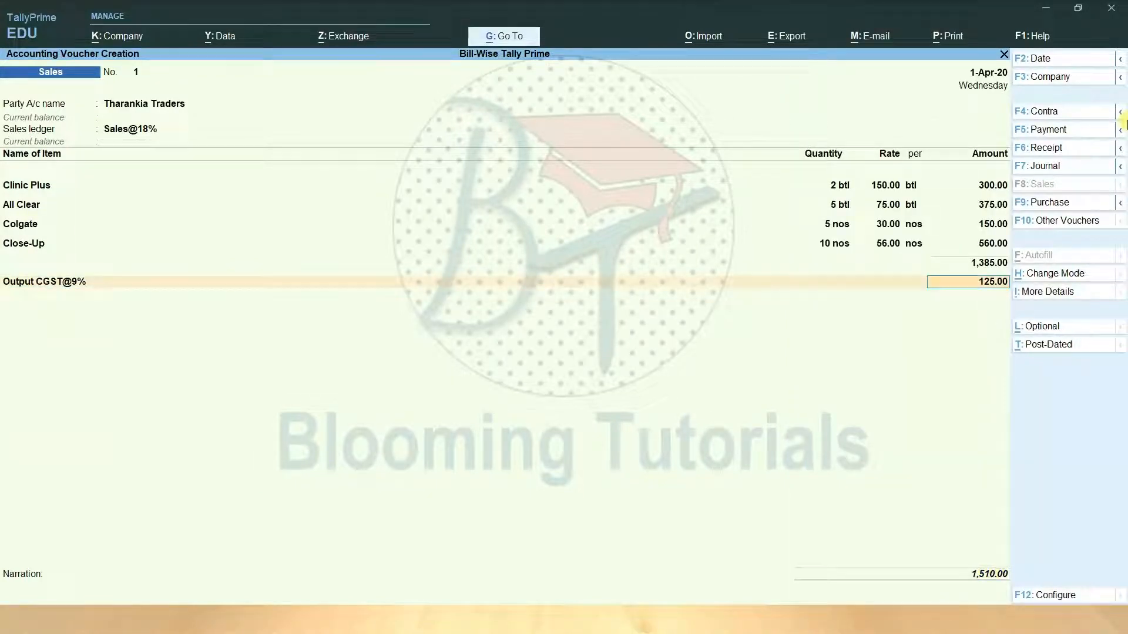
pyautogui.press('Return')
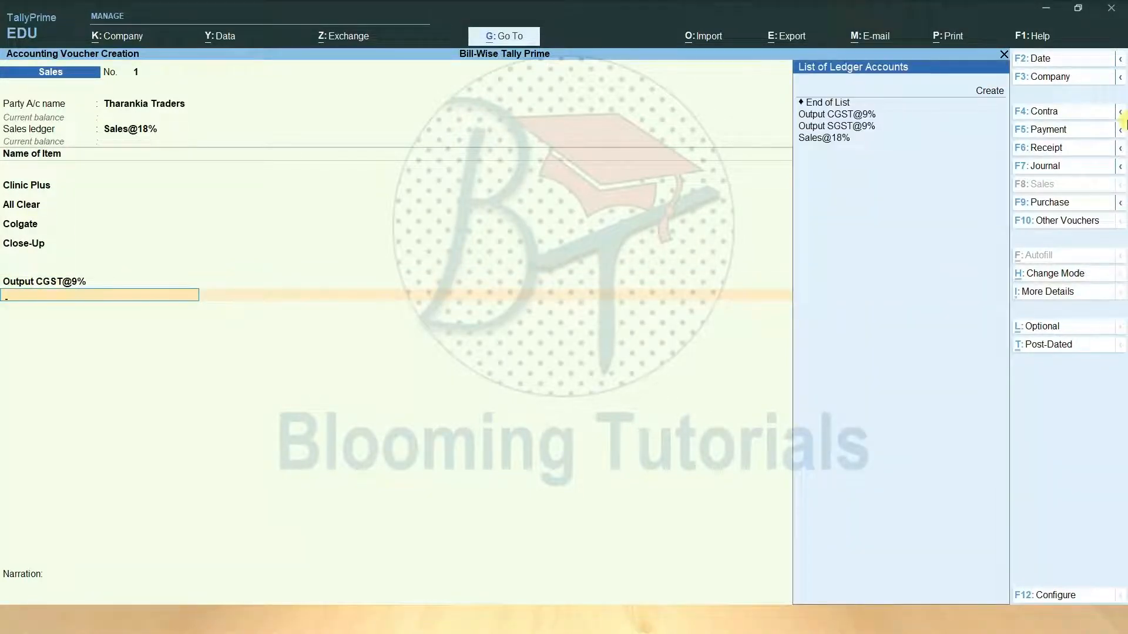
pyautogui.press('Down')
pyautogui.press('Down')
pyautogui.press('Return')
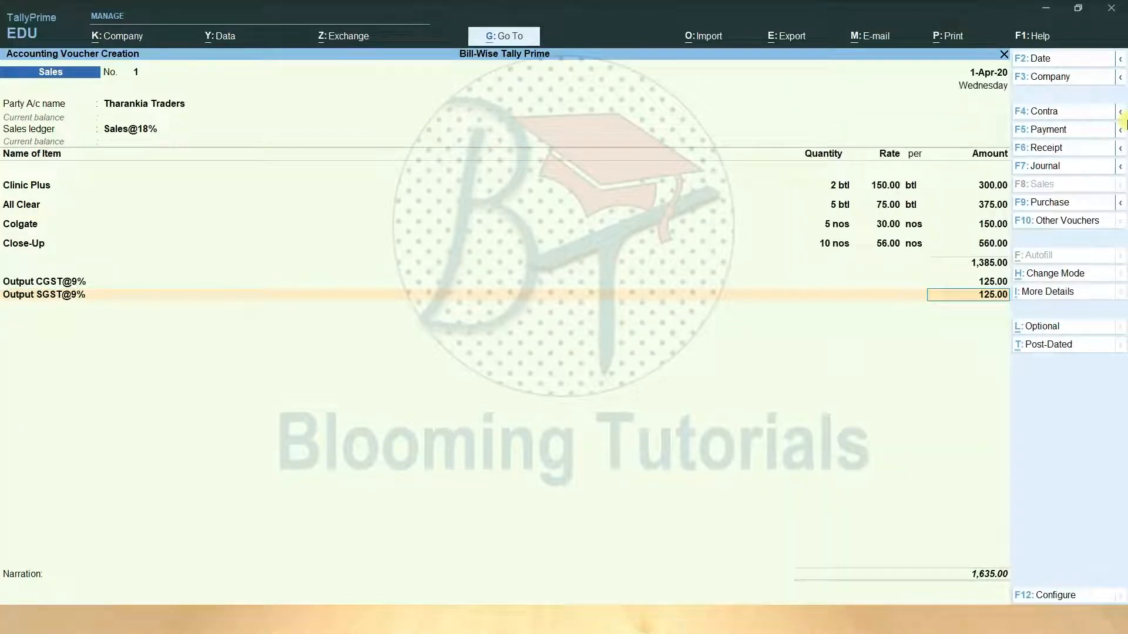
pyautogui.press('Return')
pyautogui.press('Return')
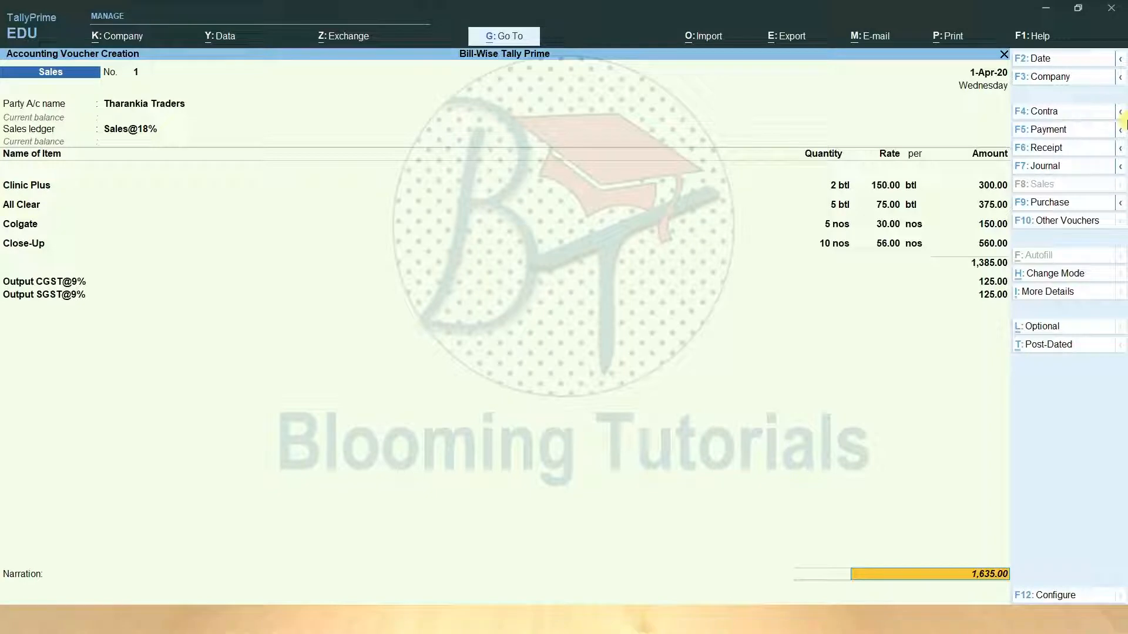
# Leave the narration blank and save the sales voucher.
pyautogui.press('Return')
pyautogui.press('Return')
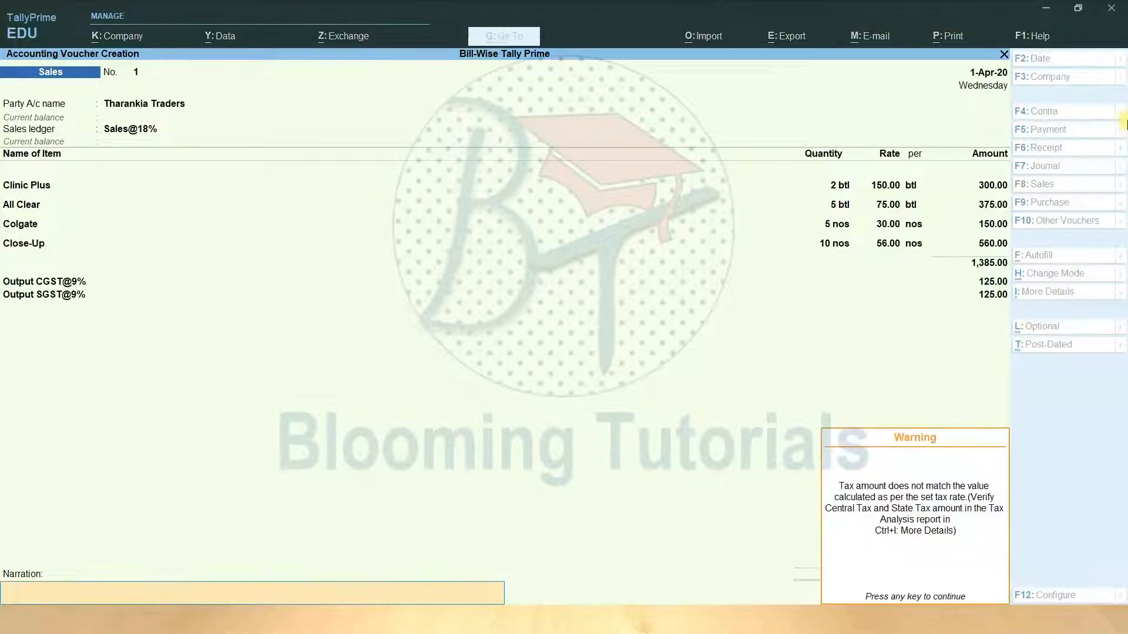
pyautogui.press('Return')
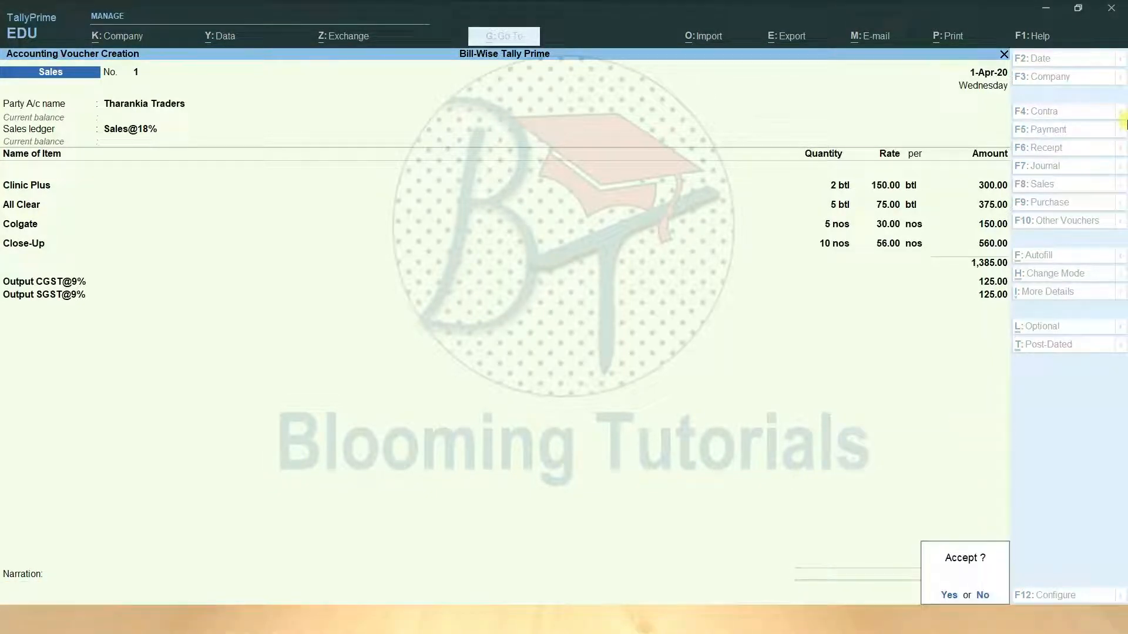
pyautogui.press('Return')
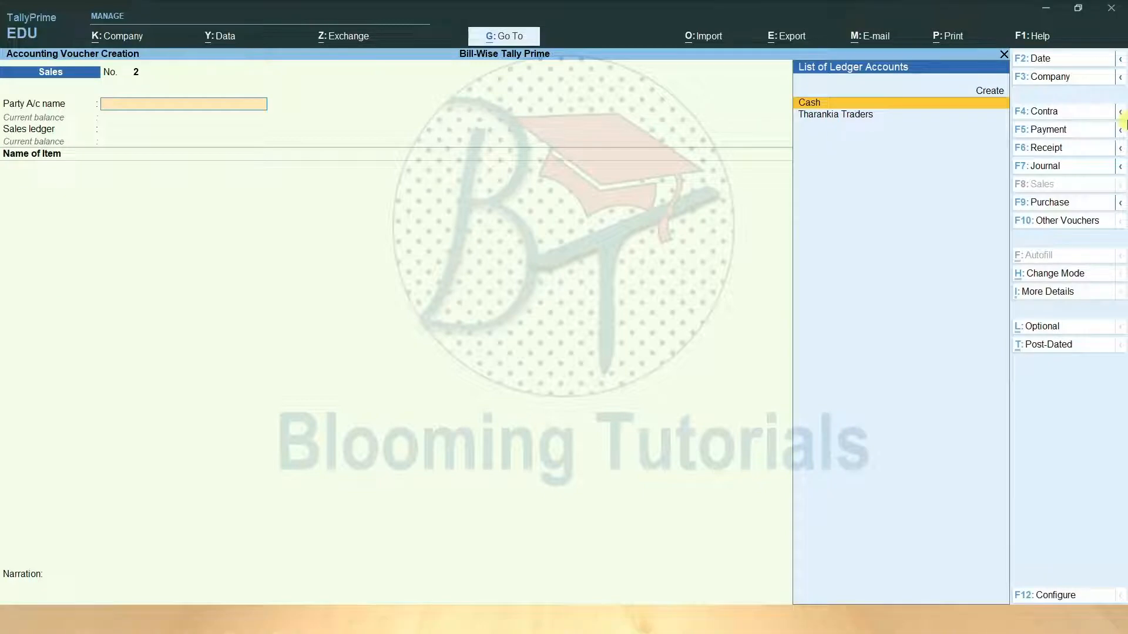
# Reopen the saved sales voucher and change its mode from Item Invoice to As Voucher.
pyautogui.press('pageup')
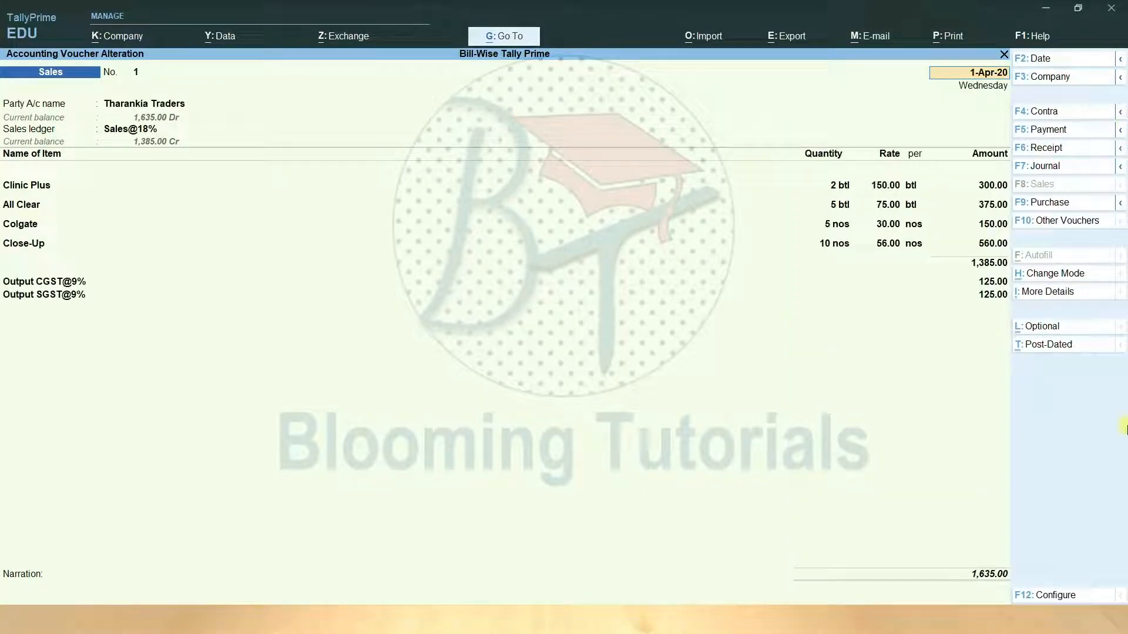
pyautogui.click(1058, 273)
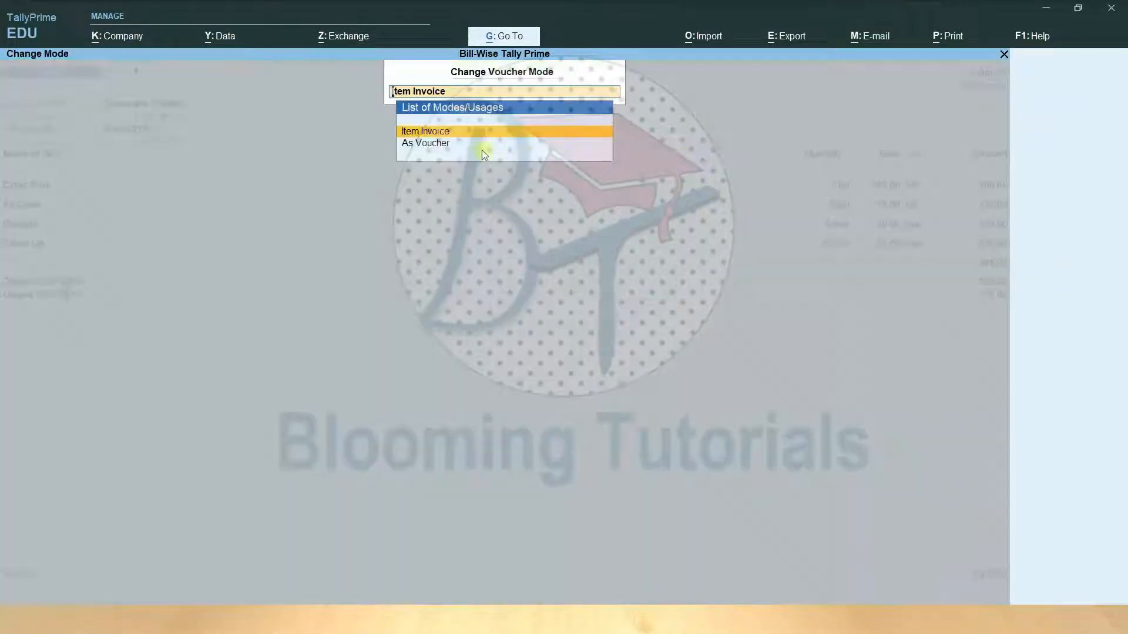
pyautogui.click(427, 143)
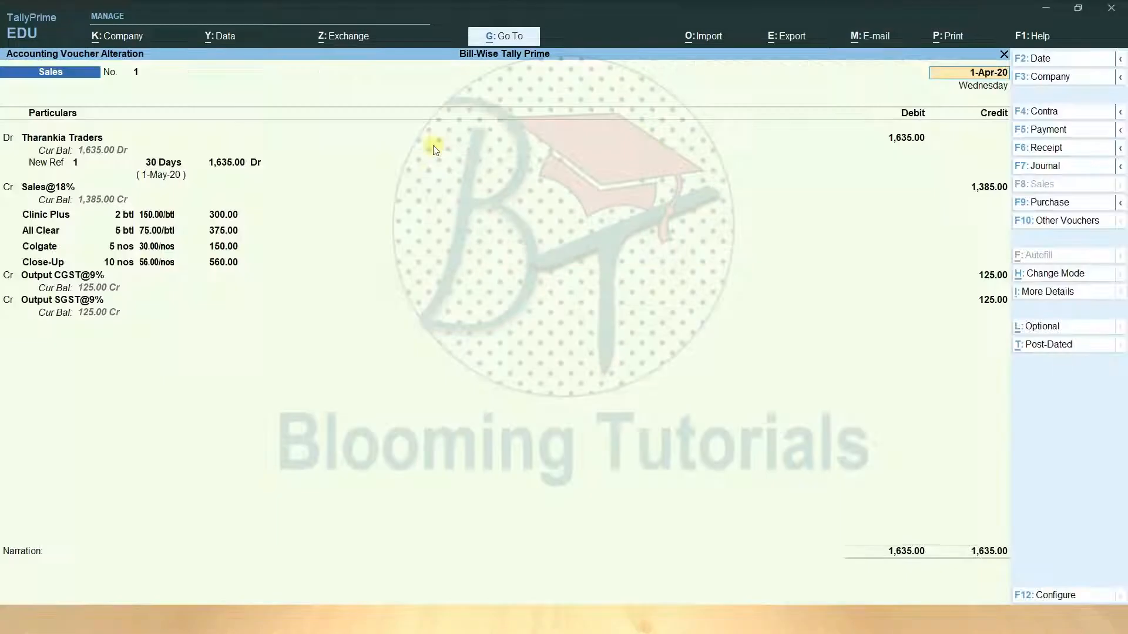
# Set the New Ref bill name for Tharankia Traders to BT/01, keeping the 30 Days credit period and the bill amount.
pyautogui.click(77, 165)
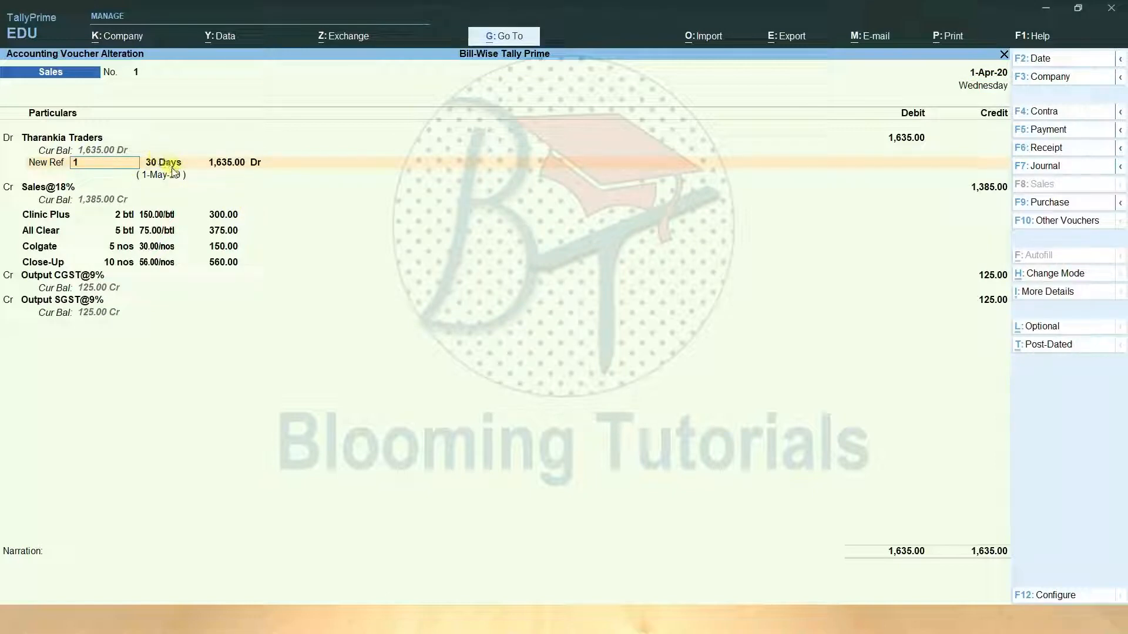
pyautogui.write('BT/01')
pyautogui.press('Return')
pyautogui.press('Return')
pyautogui.press('Return')
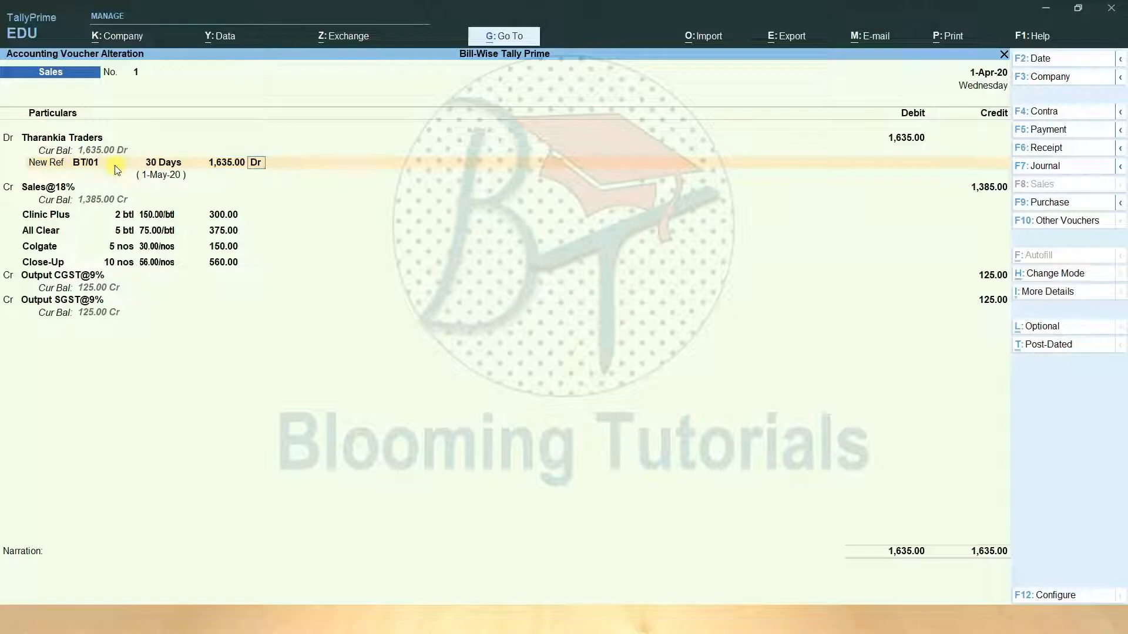
pyautogui.press('Return')
pyautogui.press('Return')
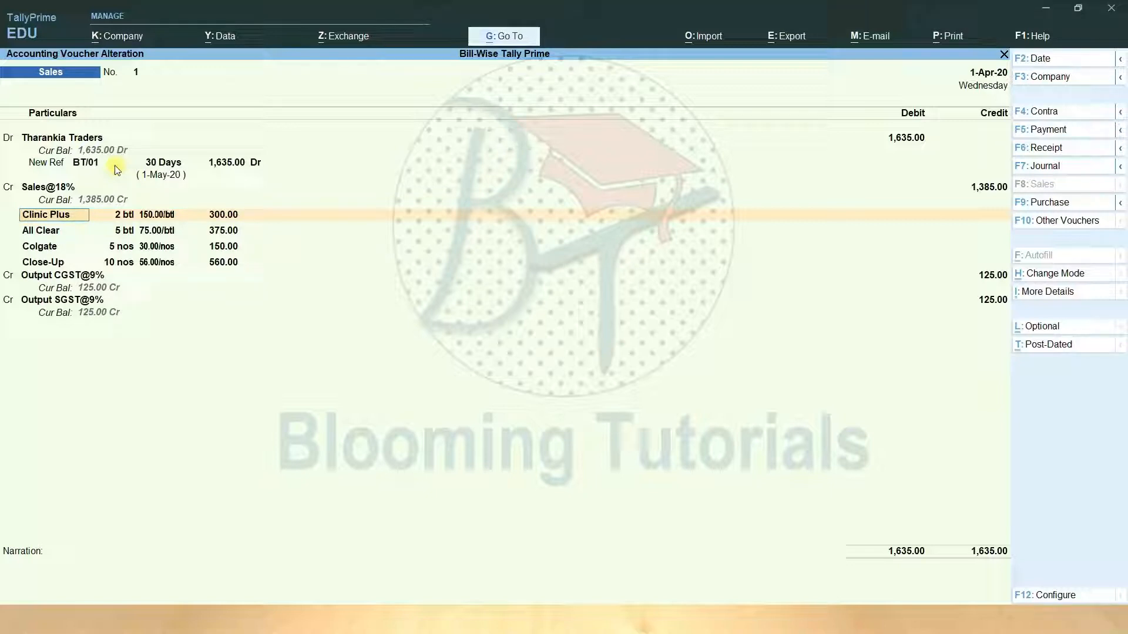
# Keep the sales voucher's remaining item and tax lines as entered, leave the narration blank and save the alteration.
pyautogui.press('Return')
pyautogui.press('Return')
pyautogui.press('Return')
pyautogui.press('Return')
pyautogui.press('Return')
pyautogui.press('Return')
pyautogui.press('Return')
pyautogui.press('Return')
pyautogui.press('Return')
pyautogui.press('Return')
pyautogui.press('Return')
pyautogui.press('Return')
pyautogui.press('Return')
pyautogui.press('Return')
pyautogui.press('Return')
pyautogui.press('Return')
pyautogui.press('Return')
pyautogui.press('Return')
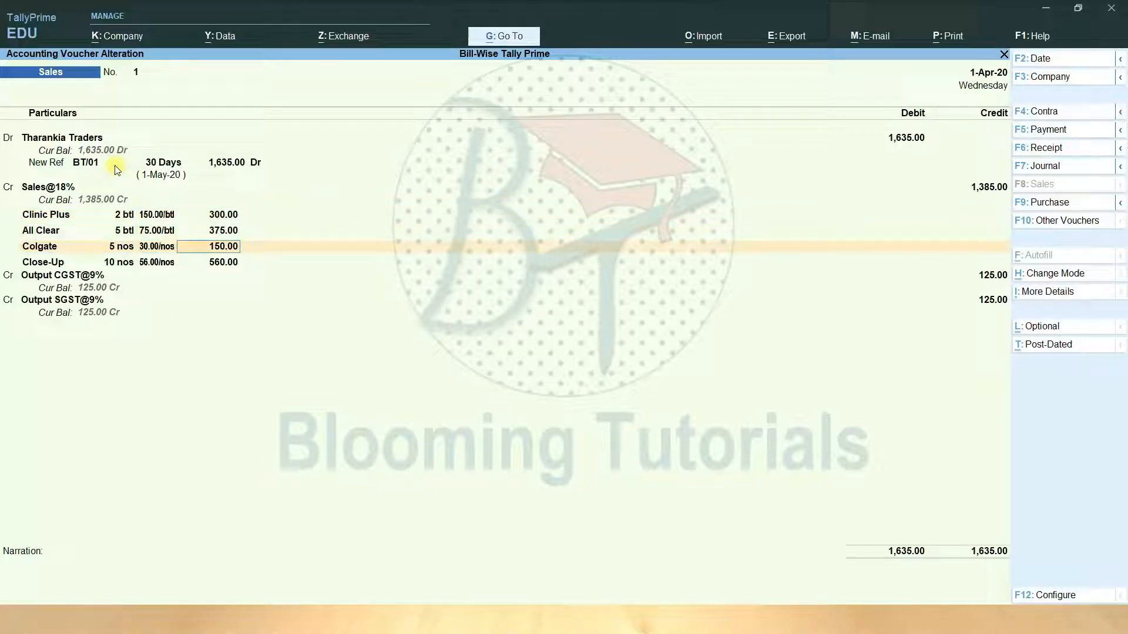
pyautogui.press('Return')
pyautogui.press('Return')
pyautogui.press('Return')
pyautogui.press('Return')
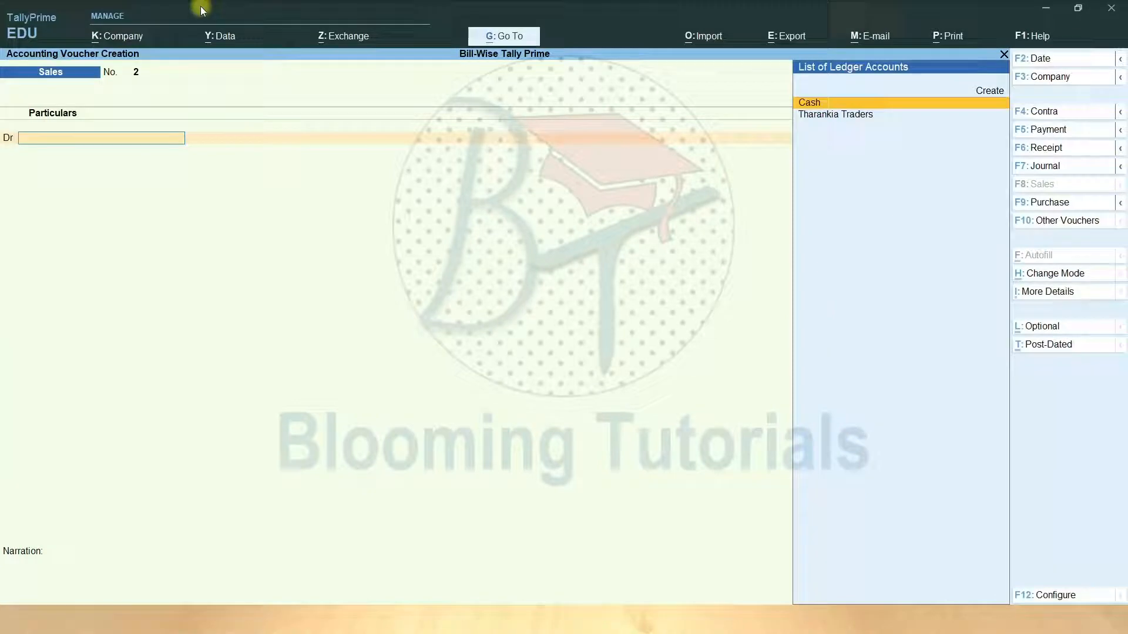
# Select Tharankia Traders as the debit party of a new sales voucher in voucher mode, leaving the dispatch and party details at their defaults.
pyautogui.click(1069, 275)
pyautogui.click(458, 160)
pyautogui.press('Down')
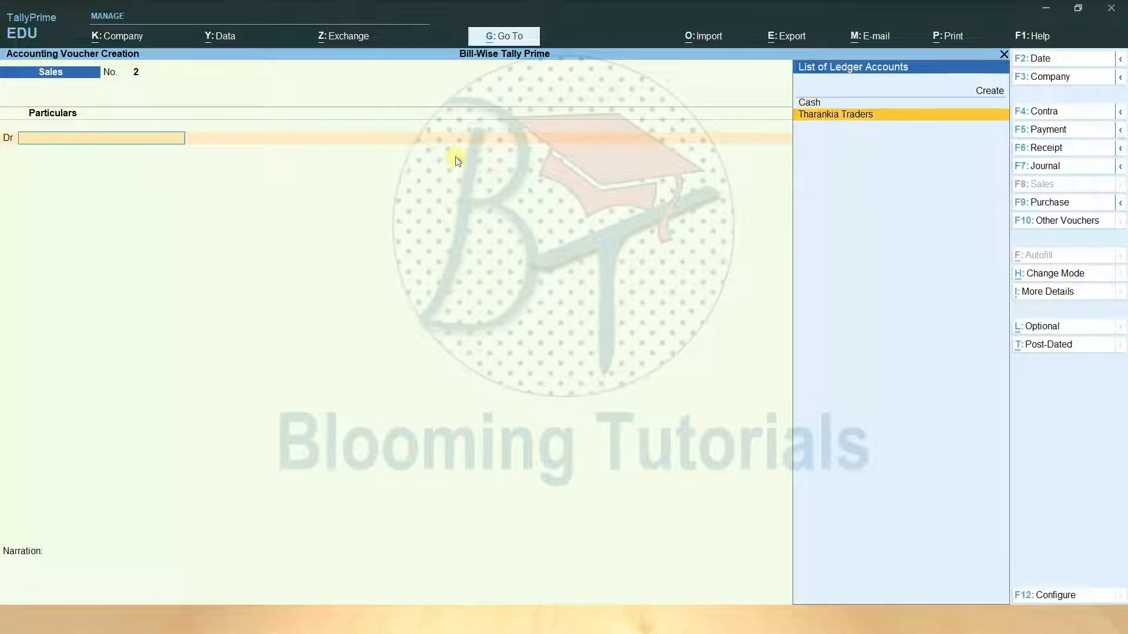
pyautogui.press('Return')
pyautogui.press('Return')
pyautogui.press('Return')
pyautogui.press('Return')
pyautogui.press('Return')
pyautogui.press('Return')
pyautogui.press('Return')
pyautogui.press('Return')
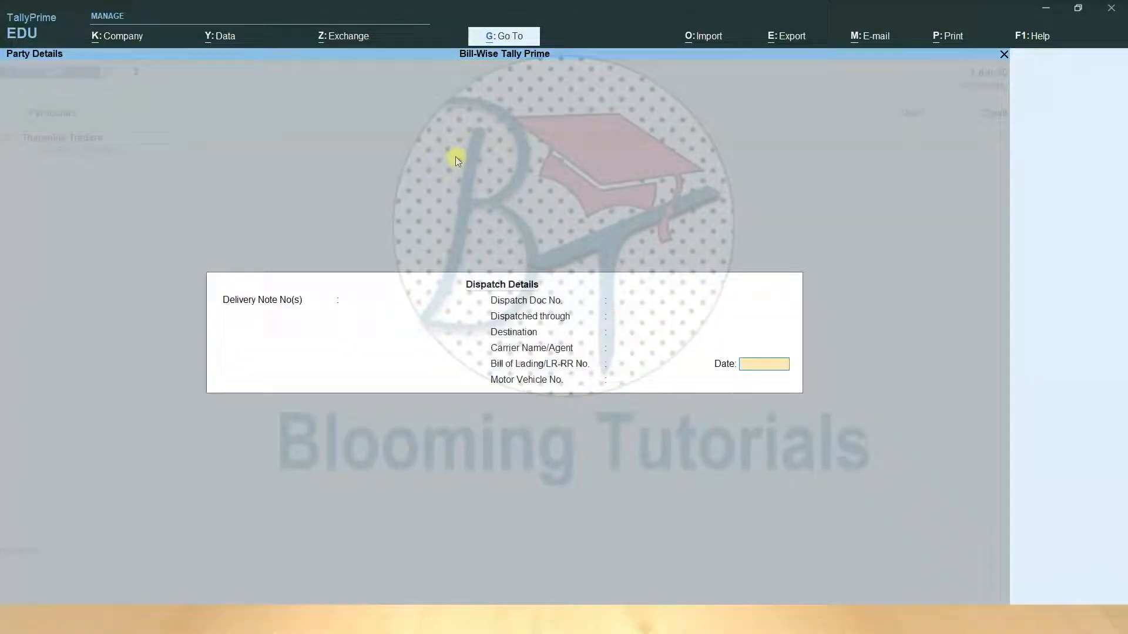
pyautogui.press('Return')
pyautogui.press('Return')
pyautogui.press('Return')
pyautogui.press('Return')
pyautogui.press('Return')
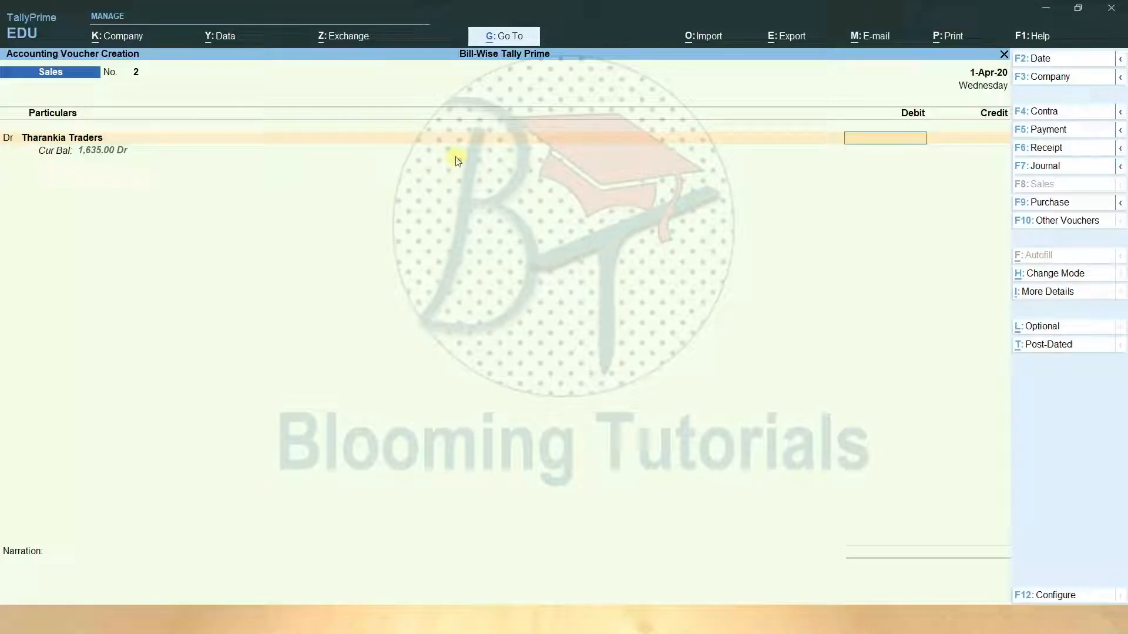
# Debit Tharankia Traders with 1,635 and allocate it to a New Ref named BT/02 with a 30 Days credit period.
pyautogui.write('1,635')
pyautogui.press('Return')
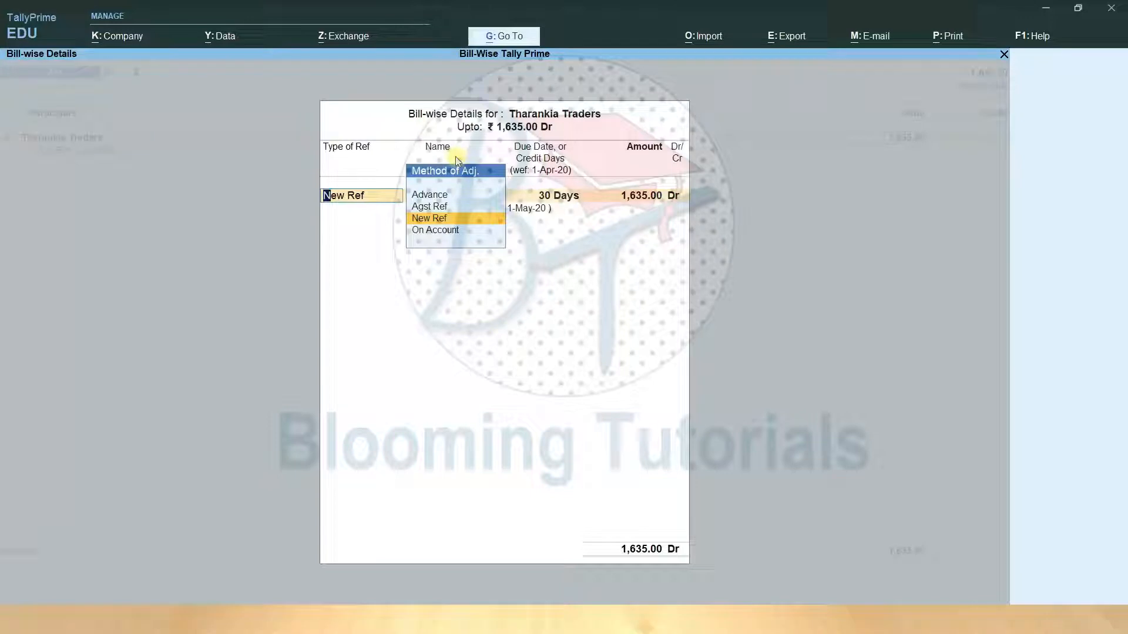
pyautogui.press('Return')
pyautogui.press('Return')
pyautogui.press('Return')
pyautogui.press('Return')
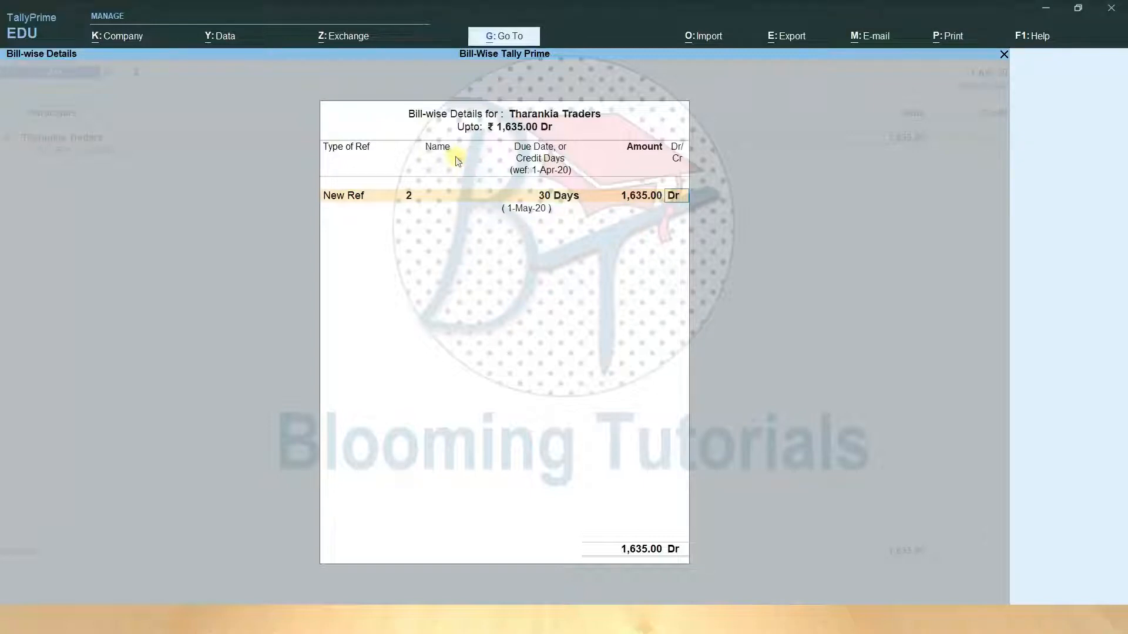
pyautogui.press('BackSpace')
pyautogui.press('BackSpace')
pyautogui.press('BackSpace')
pyautogui.write('BT')
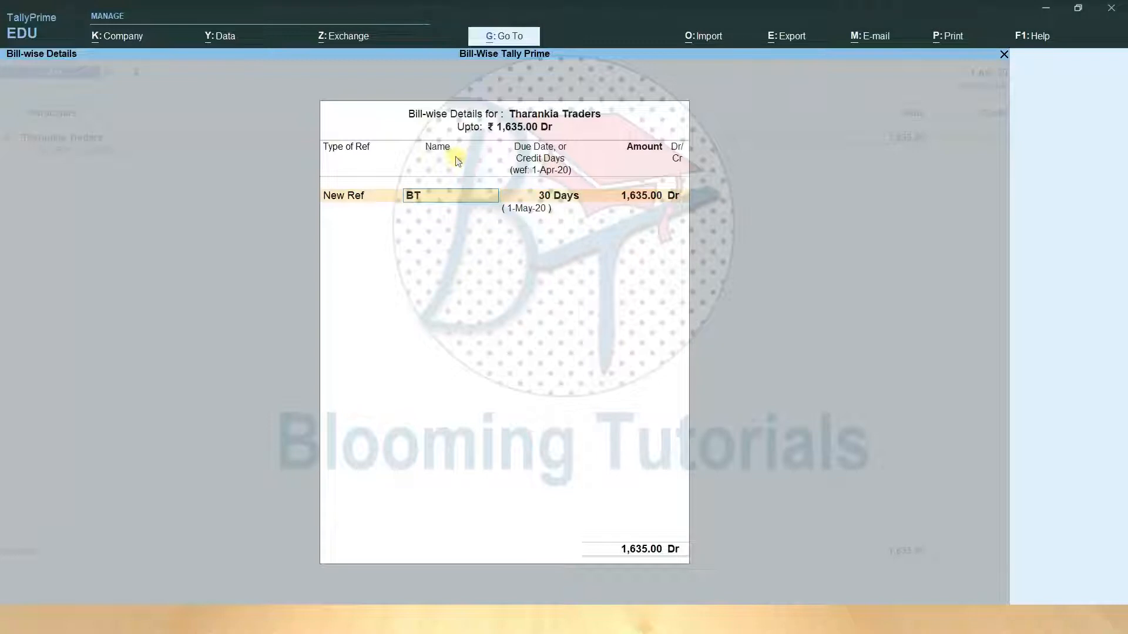
pyautogui.press('Return')
pyautogui.press('Return')
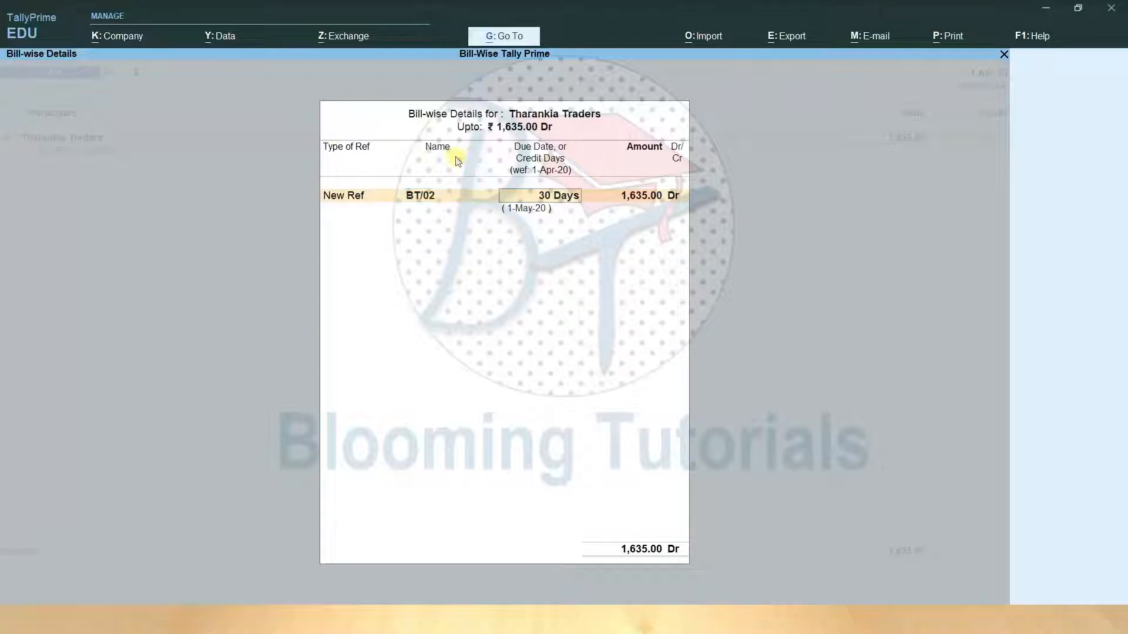
pyautogui.press('Return')
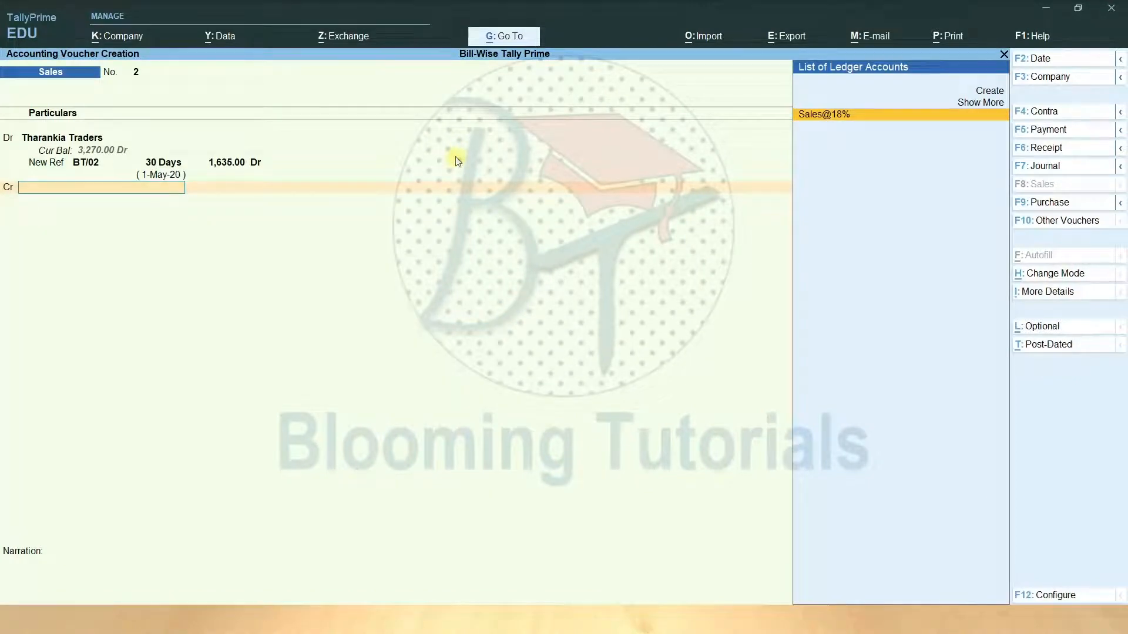
# Credit Sales@18% with 10 btl of All Clear at 75.00 per btl, and add Output SGST@9% as a credit of 885.00.
pyautogui.press('Return')
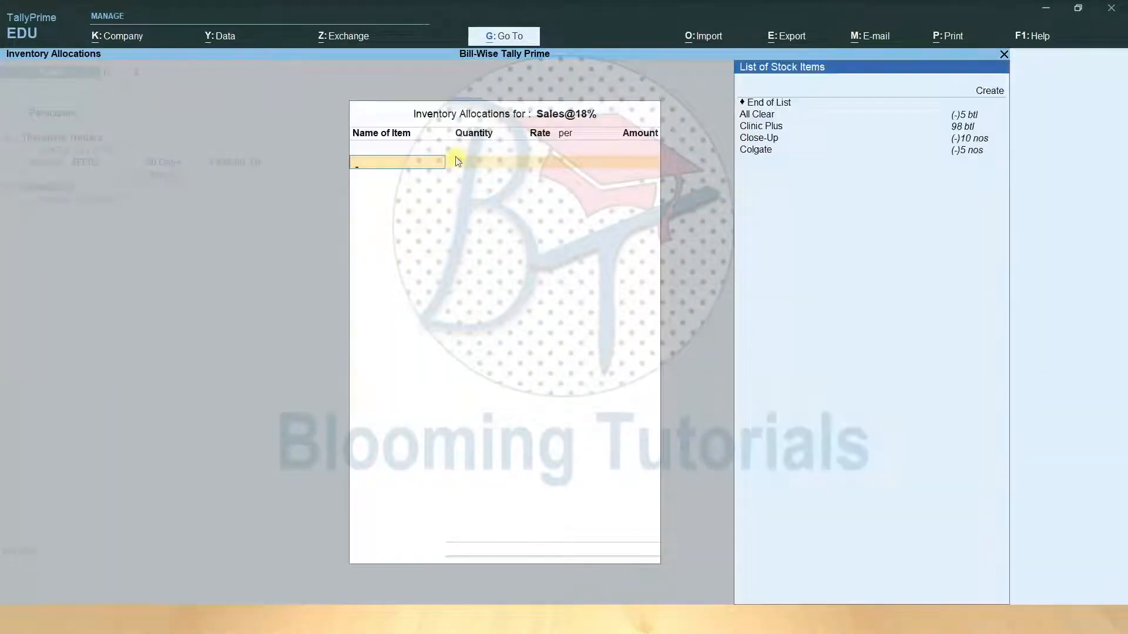
pyautogui.press('Down')
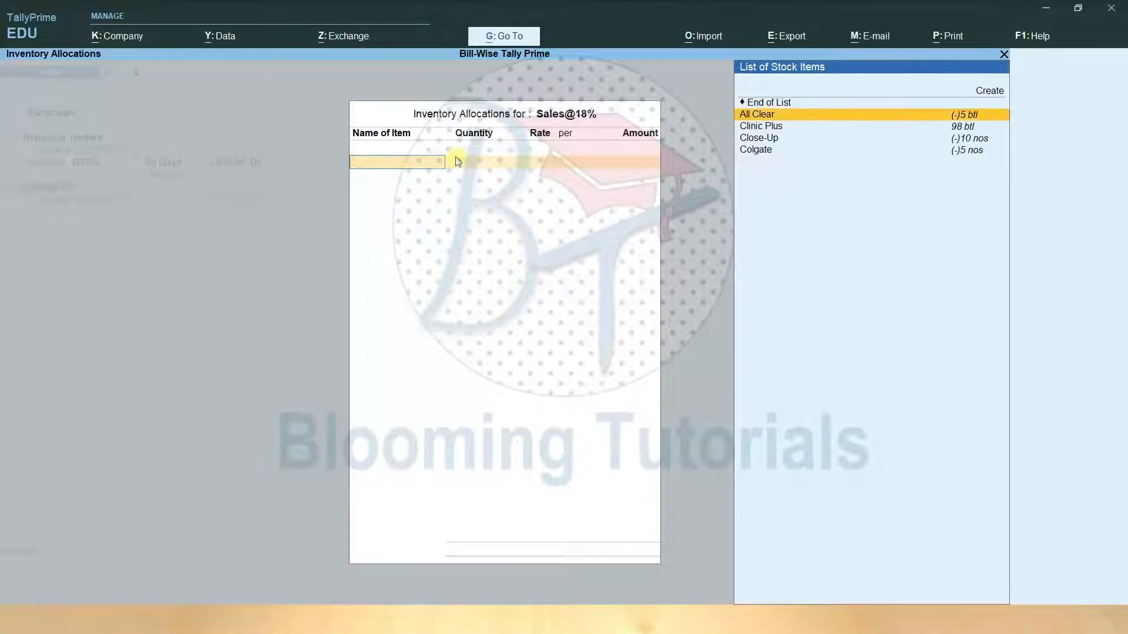
pyautogui.press('Return')
pyautogui.write('10')
pyautogui.press('Return')
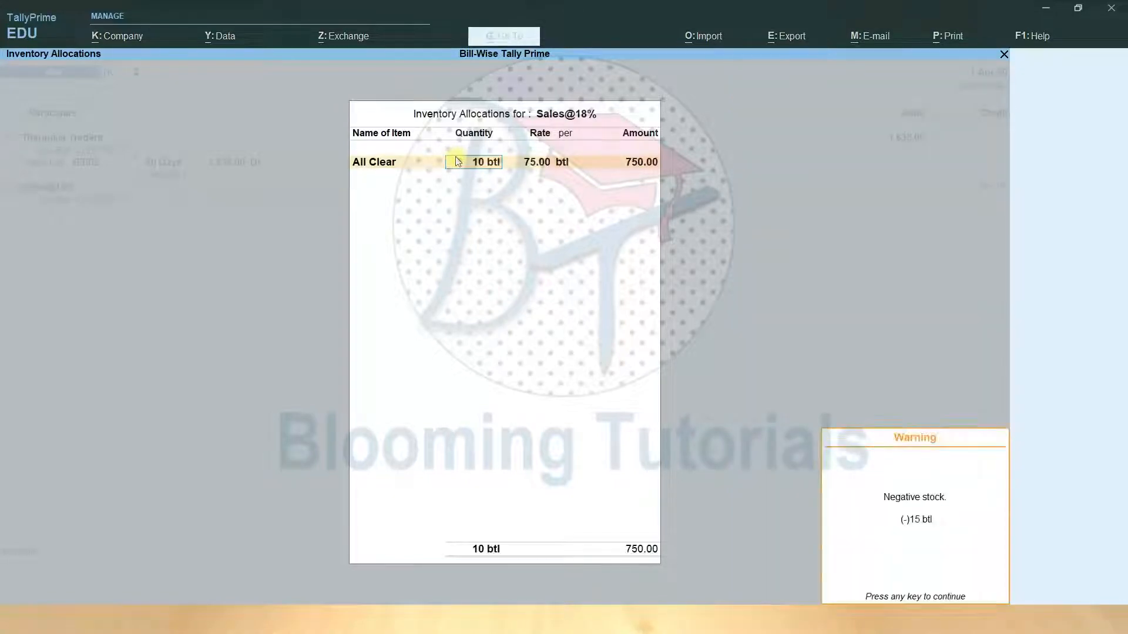
pyautogui.press('Return')
pyautogui.press('Return')
pyautogui.press('Return')
pyautogui.press('Return')
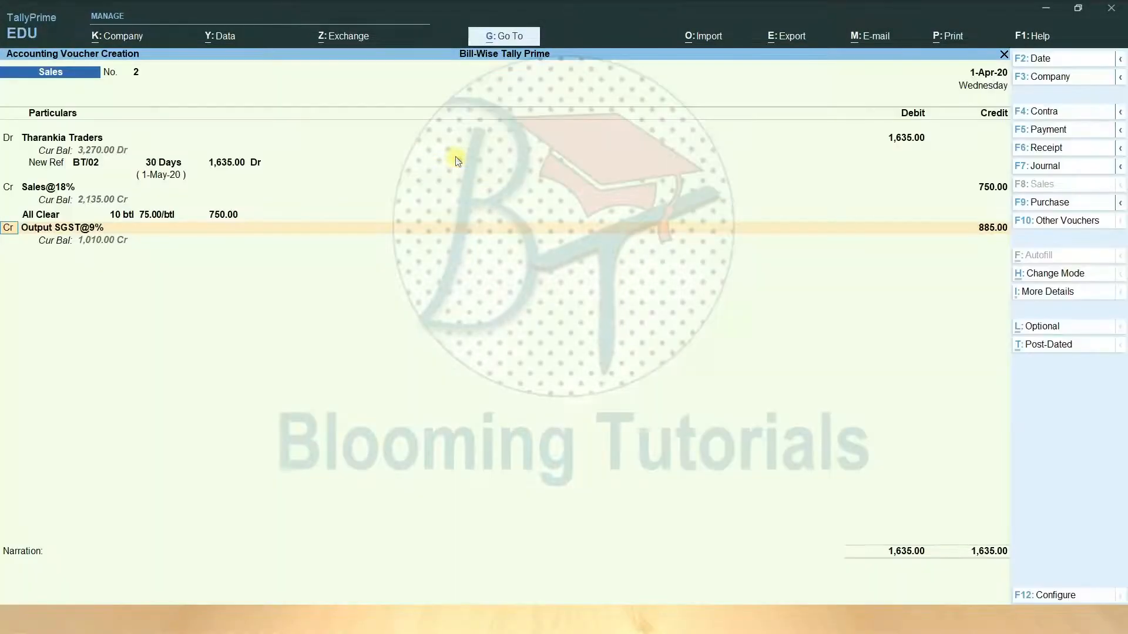
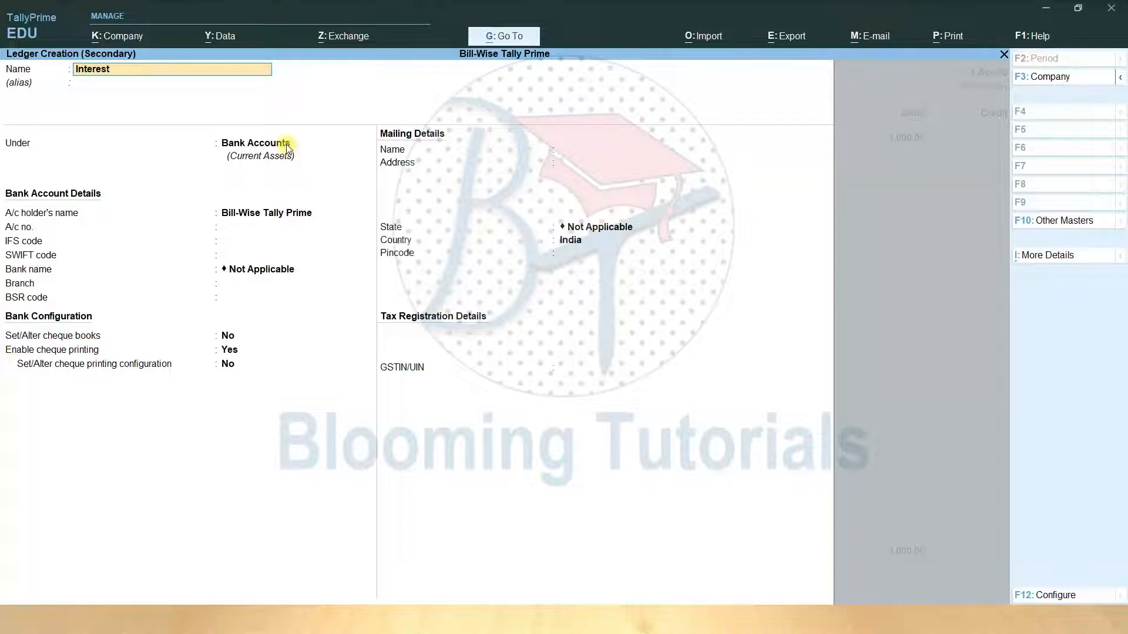
# Name the new ledger Interest Received, place it under Indirect Incomes and save it.
pyautogui.write('Receivd')
pyautogui.press('Return')
pyautogui.write('i')
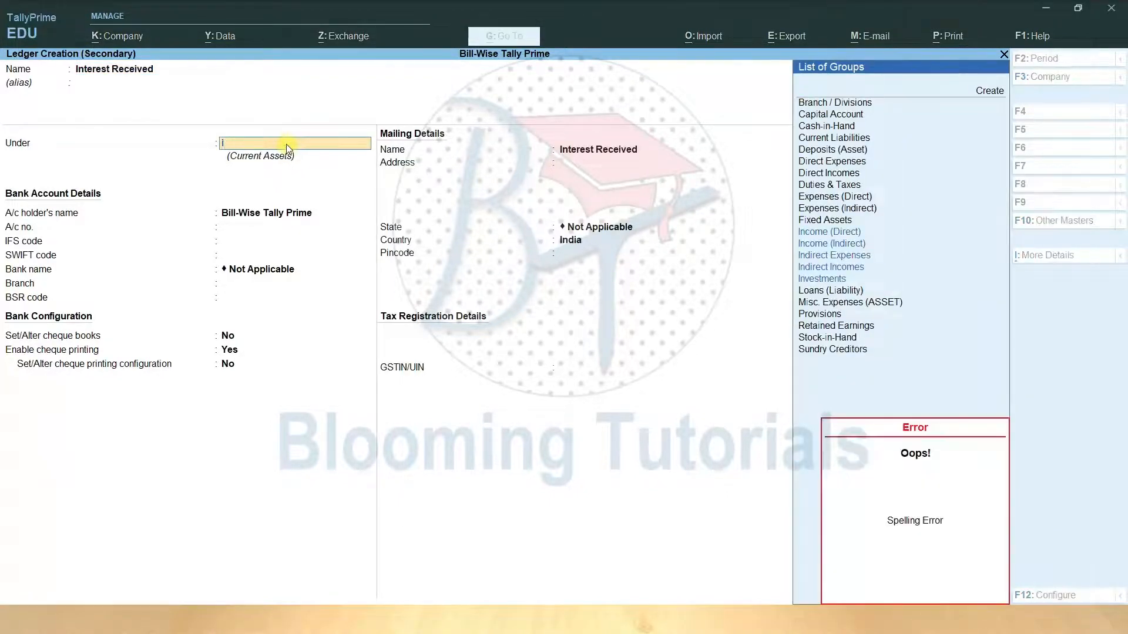
pyautogui.press('Down')
pyautogui.press('Down')
pyautogui.press('Down')
pyautogui.press('Return')
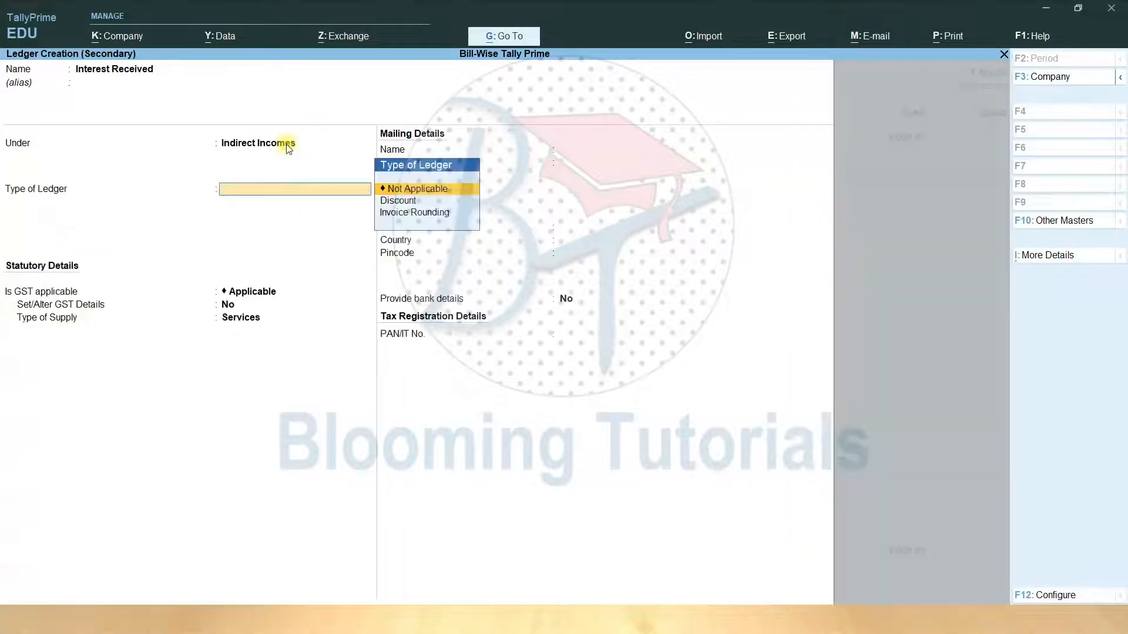
pyautogui.hotkey('ctrl', 'a')
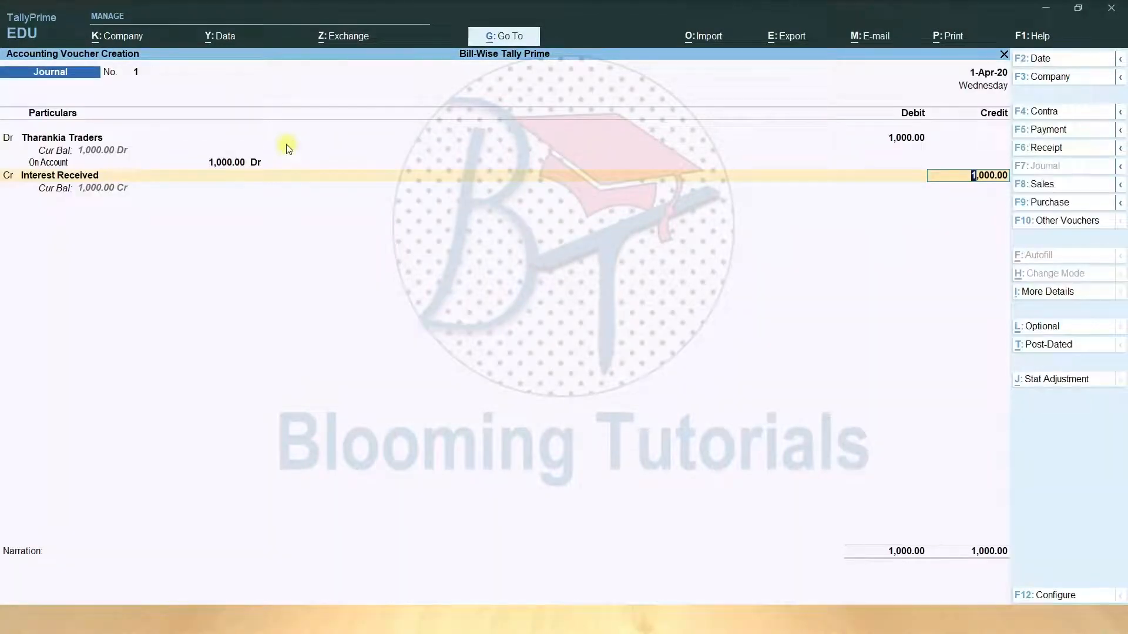
# Credit Interest Received with 1,000.00 in the journal voucher, leave the narration blank and save it.
pyautogui.press('Return')
pyautogui.press('Return')
pyautogui.press('Return')
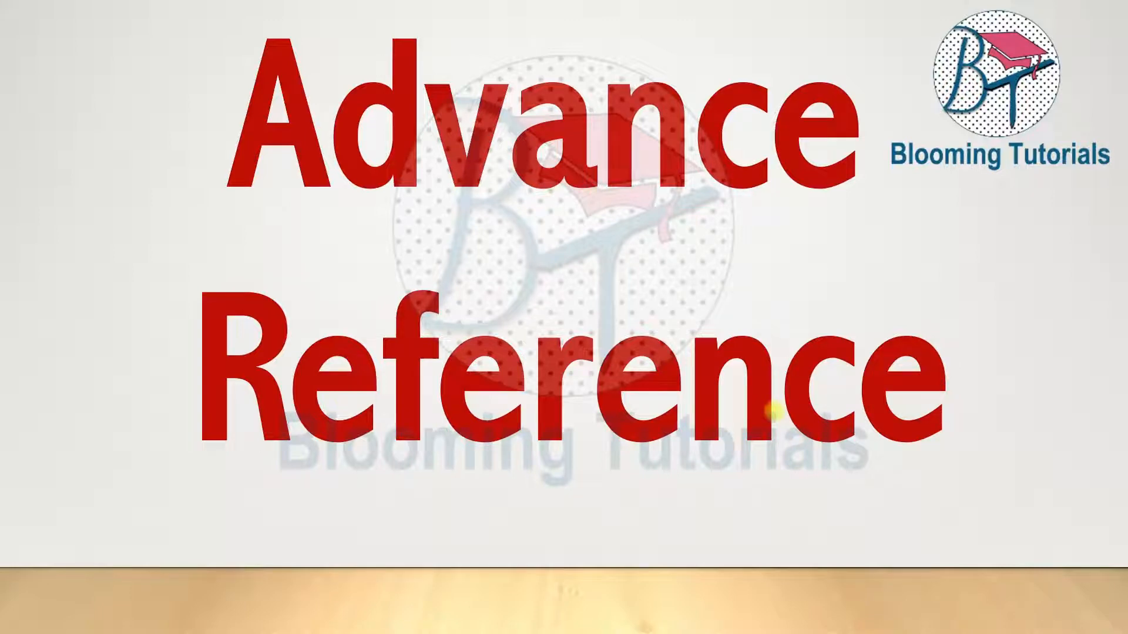
pyautogui.click(775, 411)
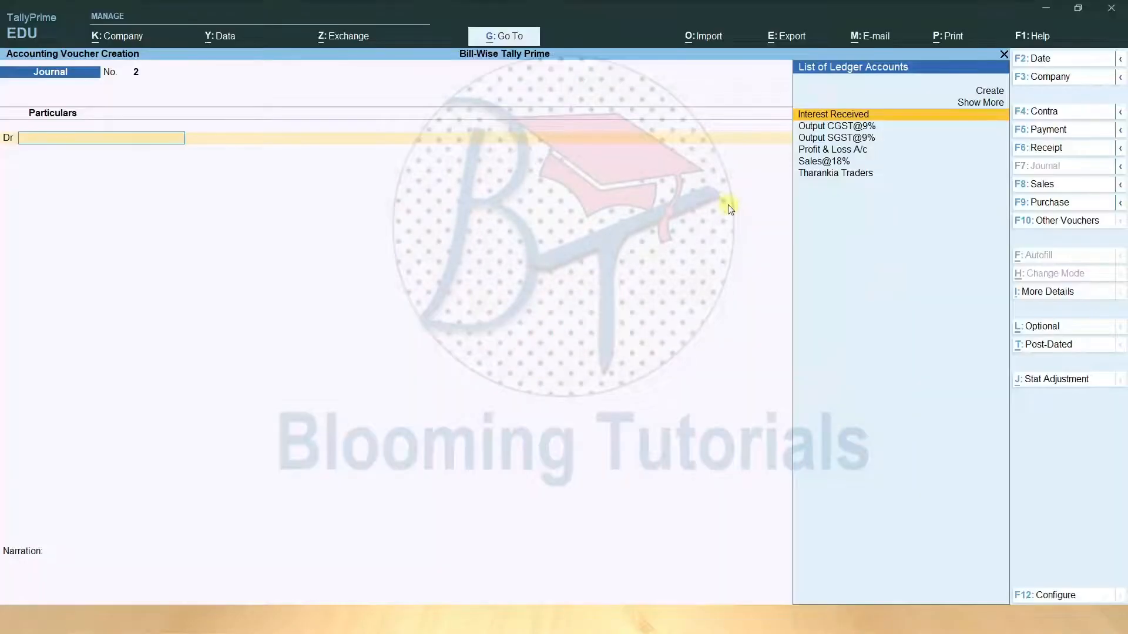
# Switch to a Payment voucher and start a new ledger named Rathi Pvt Ltd from its debit line.
pyautogui.press('F5')
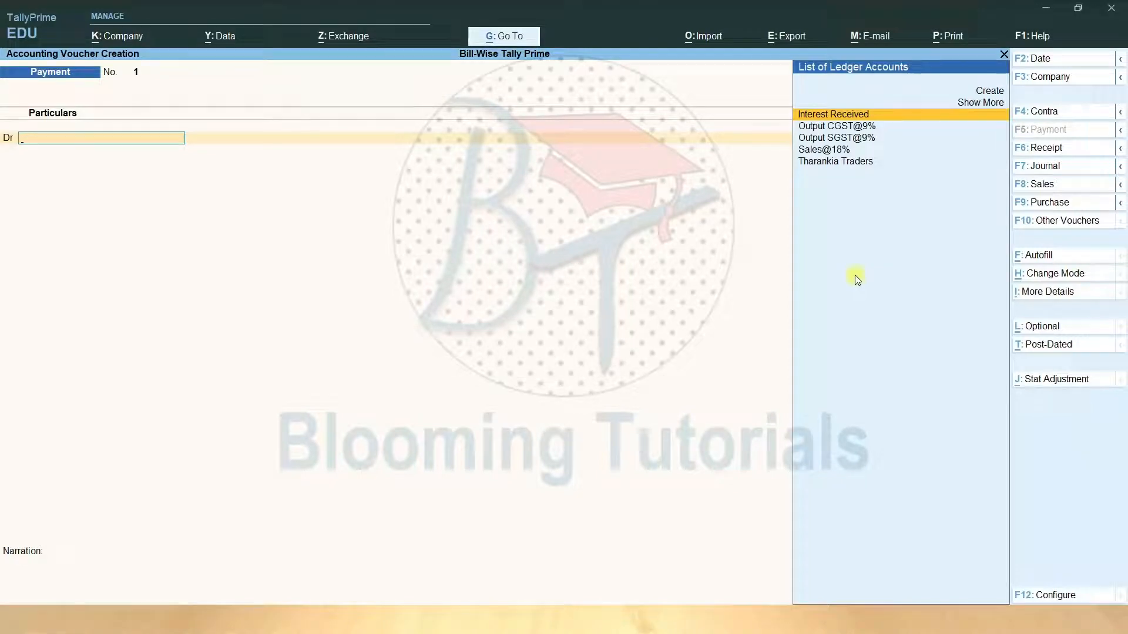
pyautogui.press('alt')
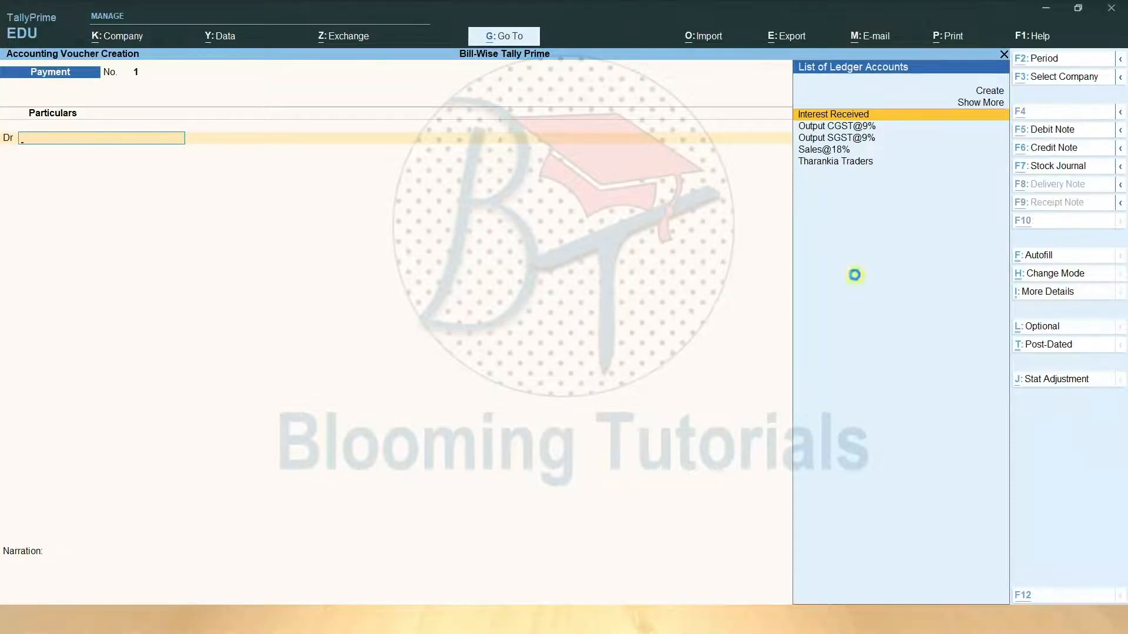
pyautogui.hotkey('alt', 'c')
pyautogui.write('Rathi Pvt')
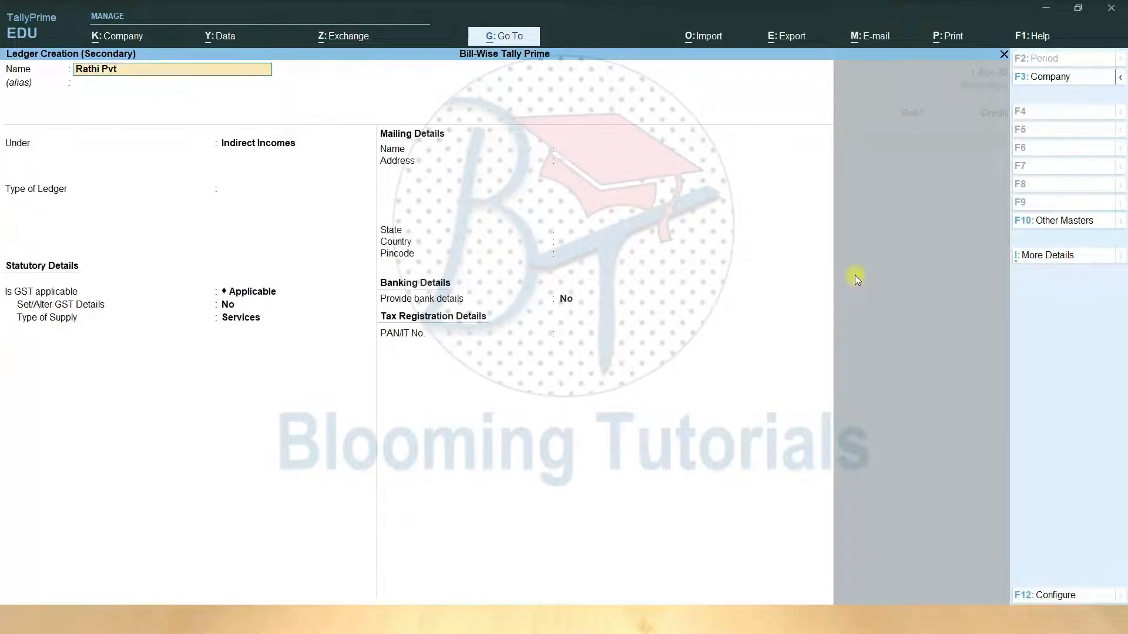
pyautogui.write(' Ltd')
pyautogui.press('Return')
pyautogui.press('Return')
# Place the new ledger under Sundry Creditors, keep bill-by-bill balances at Yes with no default credit period, and save it.
pyautogui.write('Su')
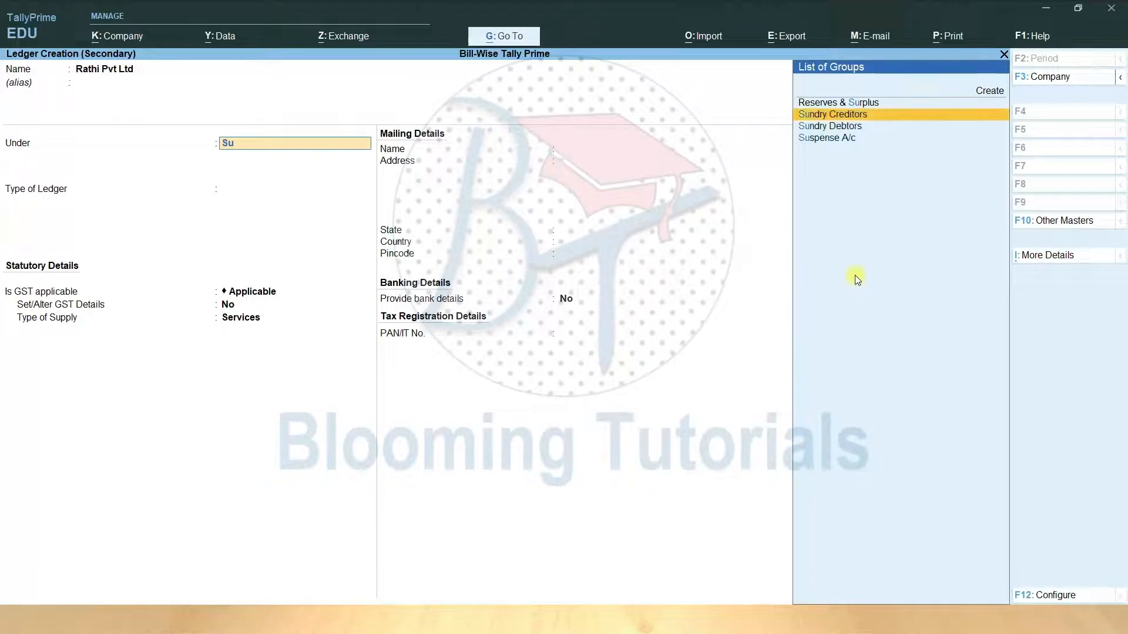
pyautogui.press('Down')
pyautogui.press('Up')
pyautogui.press('Return')
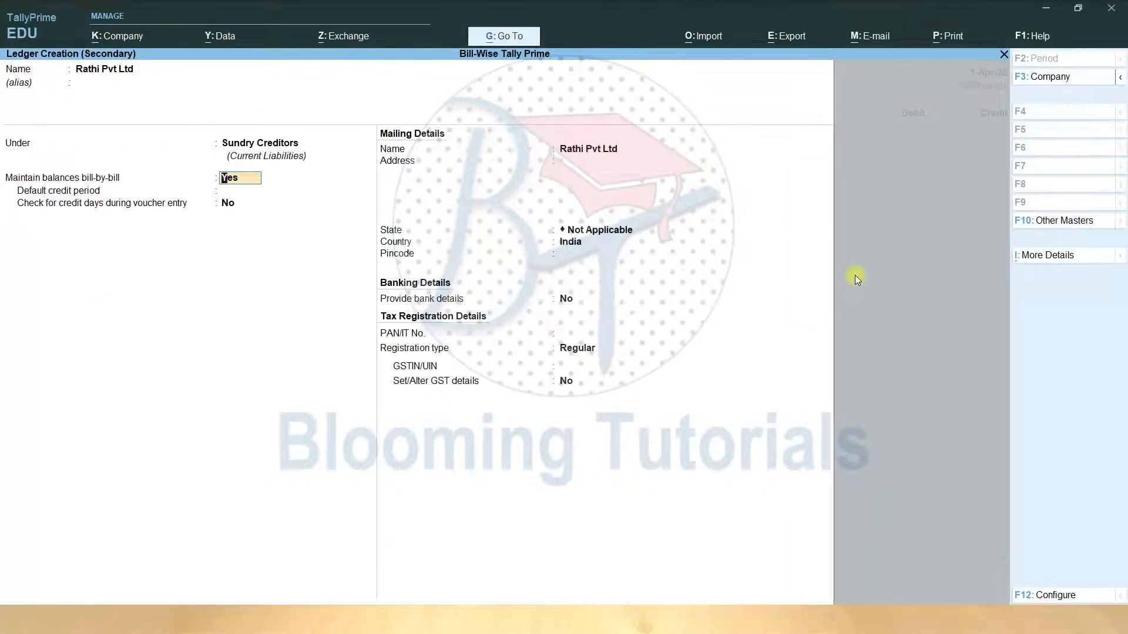
pyautogui.press('Return')
pyautogui.press('Return')
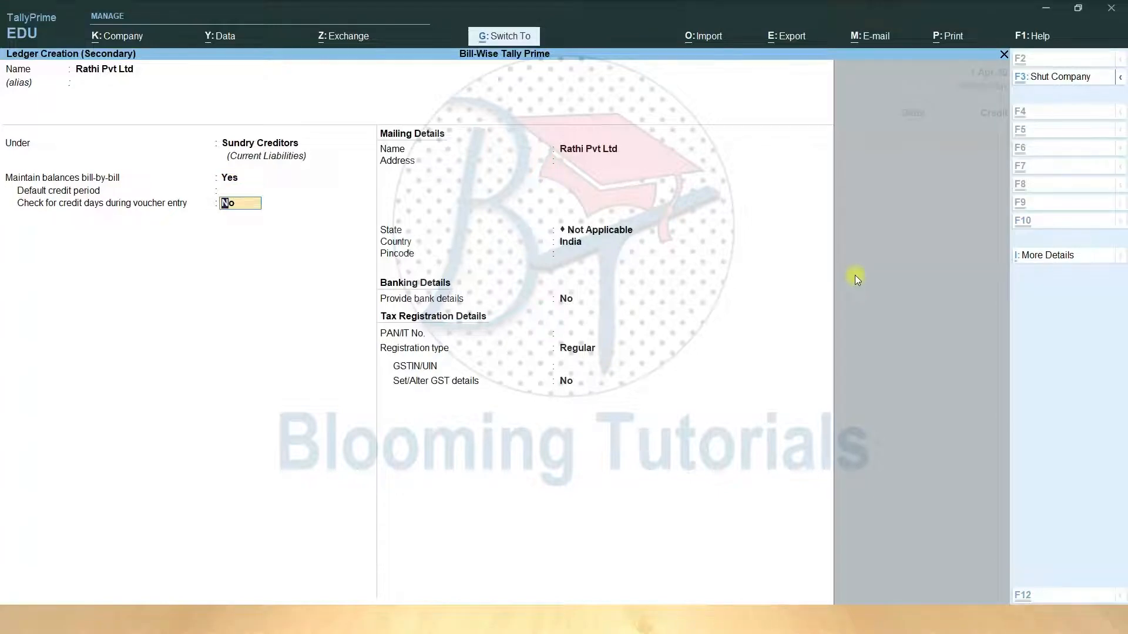
pyautogui.hotkey('ctrl', 'a')
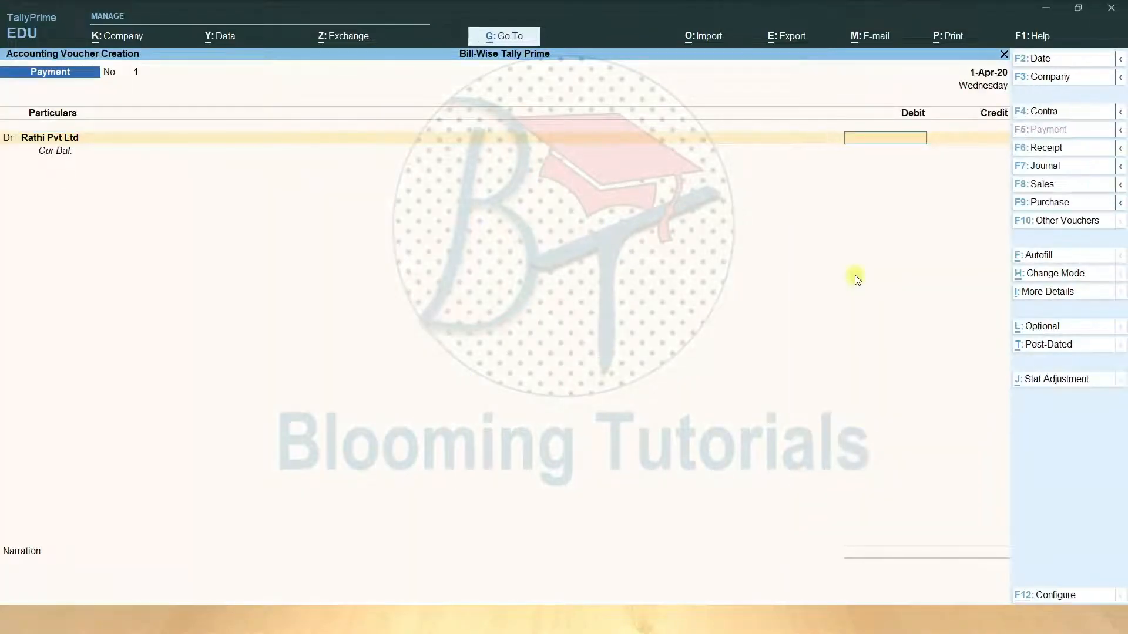
# Debit Rathi Pvt Ltd with 5000 and allocate the amount to an Advance reference named Moth with no due date.
pyautogui.write('5000')
pyautogui.press('Return')
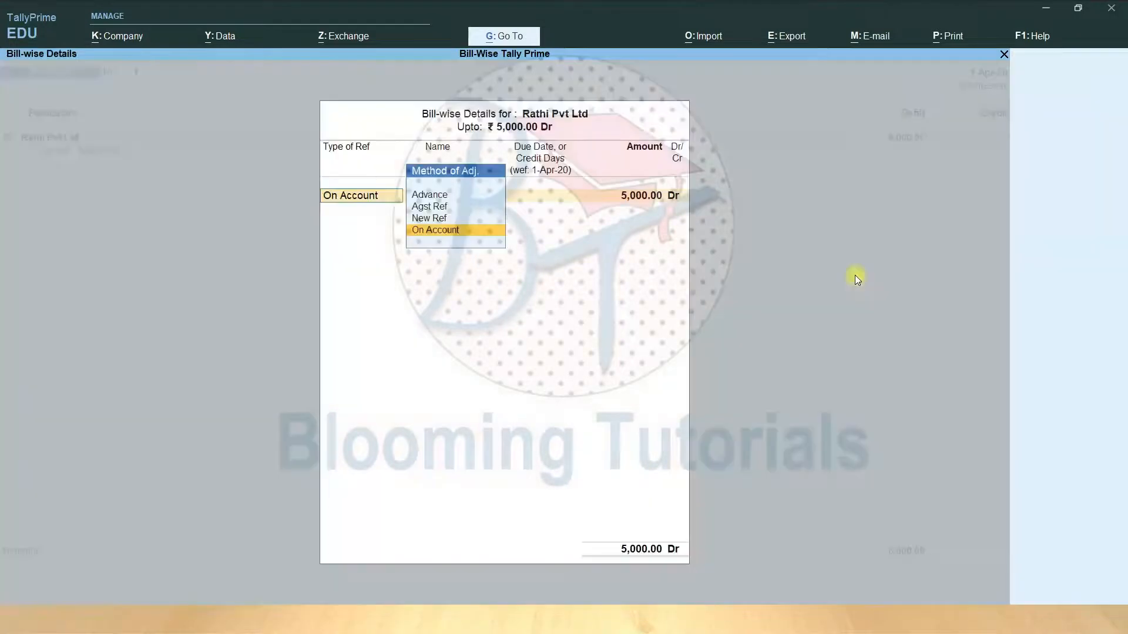
pyautogui.press('Up')
pyautogui.press('Up')
pyautogui.press('Up')
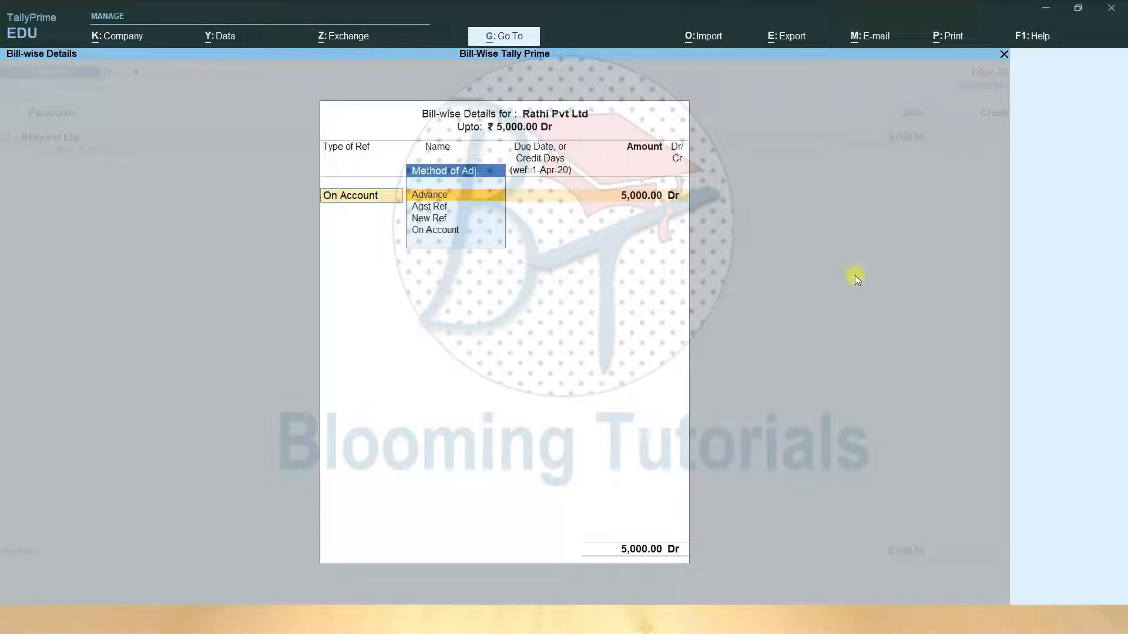
pyautogui.press('Return')
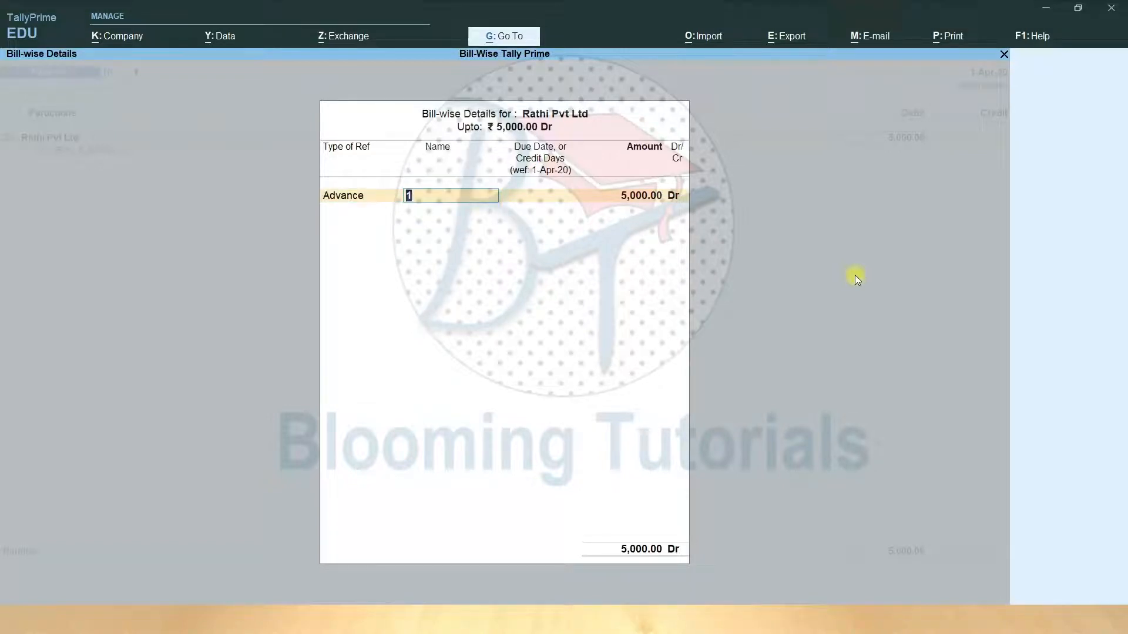
pyautogui.write('Moth')
pyautogui.press('Return')
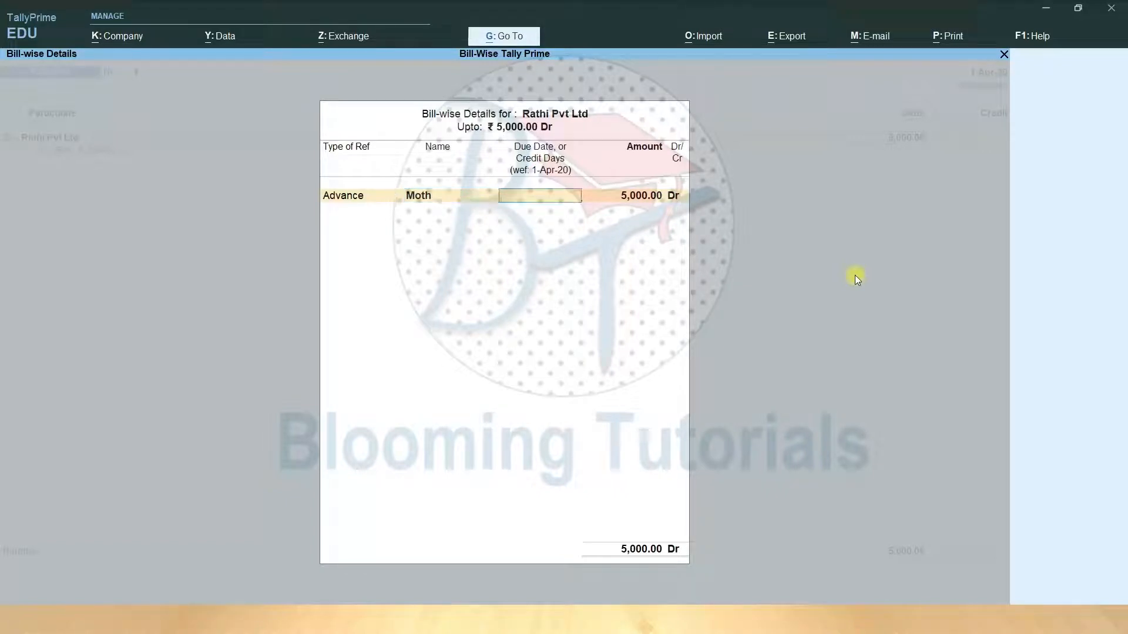
pyautogui.press('Return')
pyautogui.press('Return')
pyautogui.press('Return')
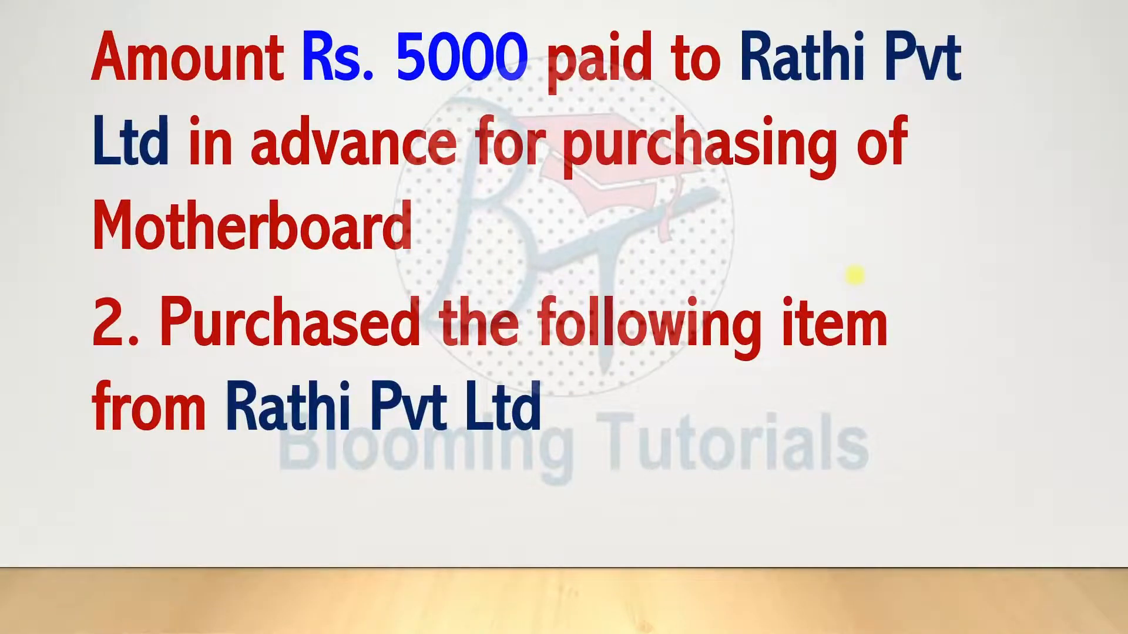
pyautogui.press('Right')
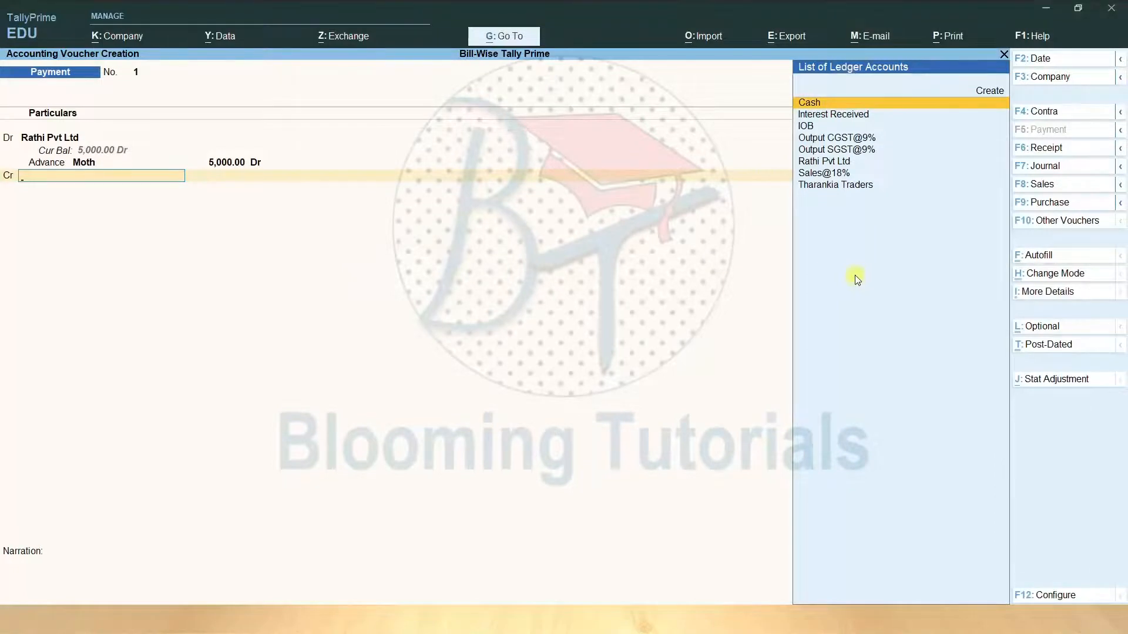
# Credit Cash with 5,000.00 in the payment voucher, leave the narration blank and save it.
pyautogui.press('Return')
pyautogui.press('Return')
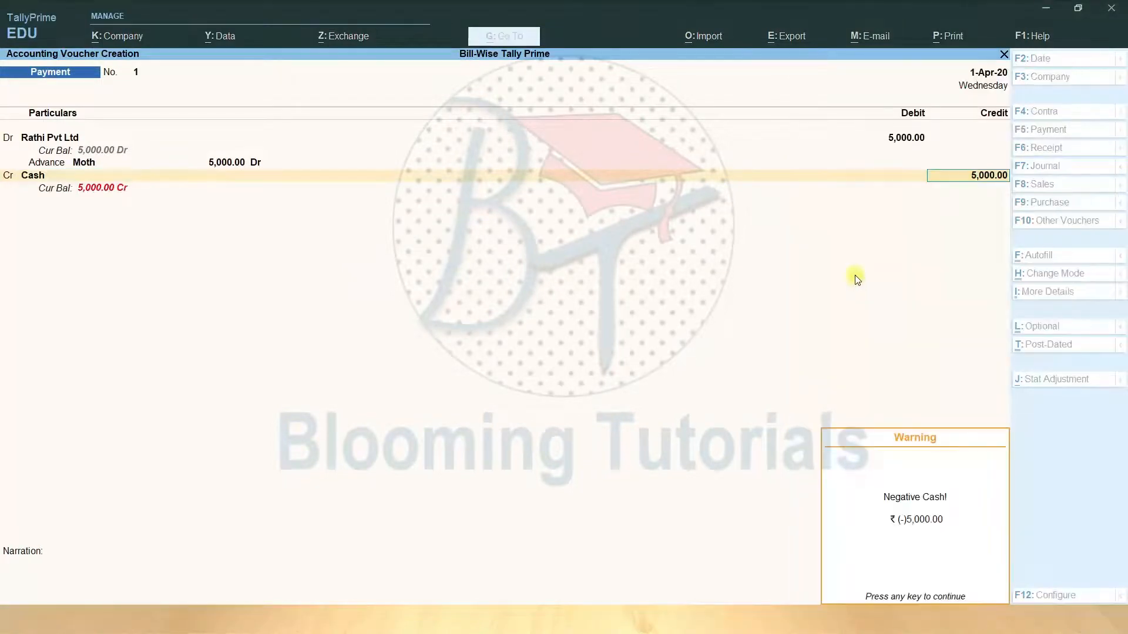
pyautogui.press('Return')
pyautogui.press('Return')
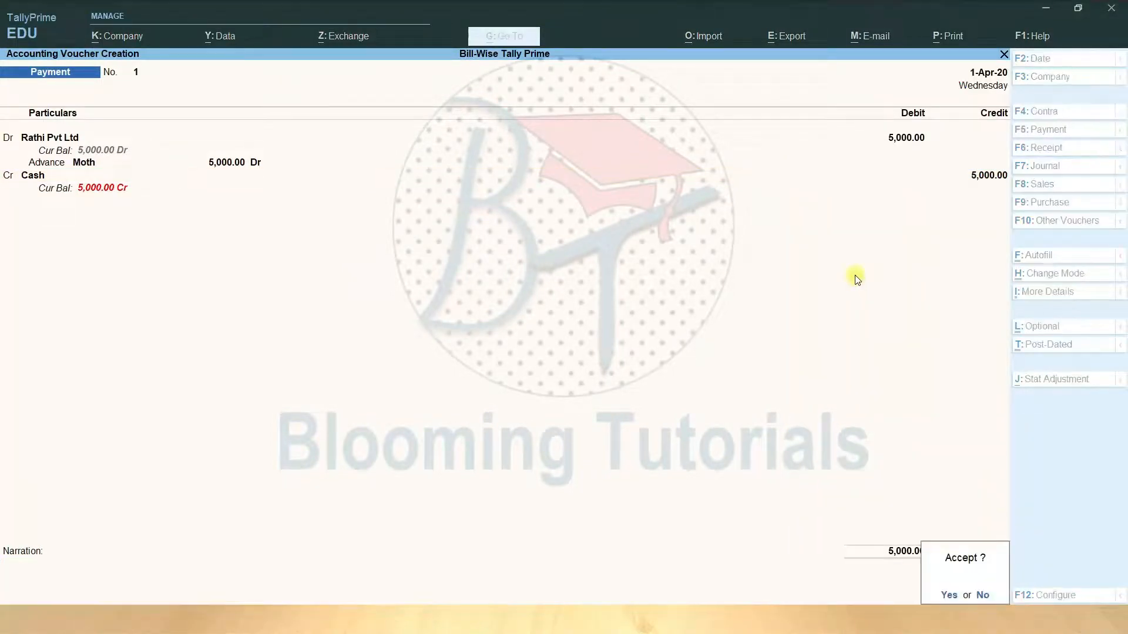
pyautogui.press('Return')
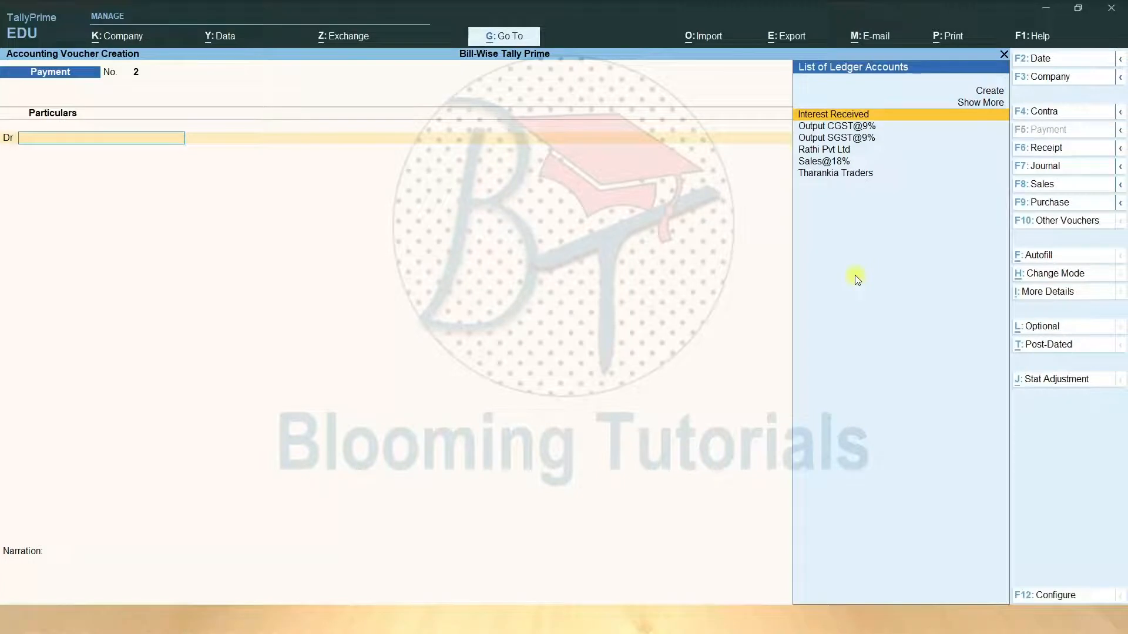
# Set the date of the new payment voucher to 2-4-2020.
pyautogui.press('alt')
pyautogui.press('F2')
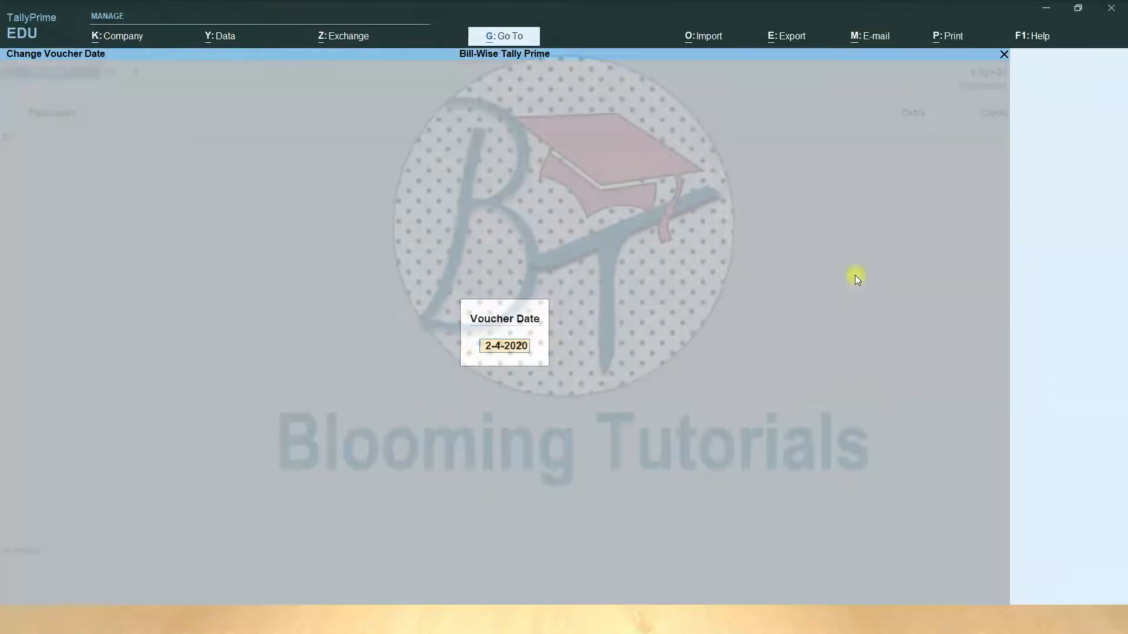
pyautogui.press('Escape')
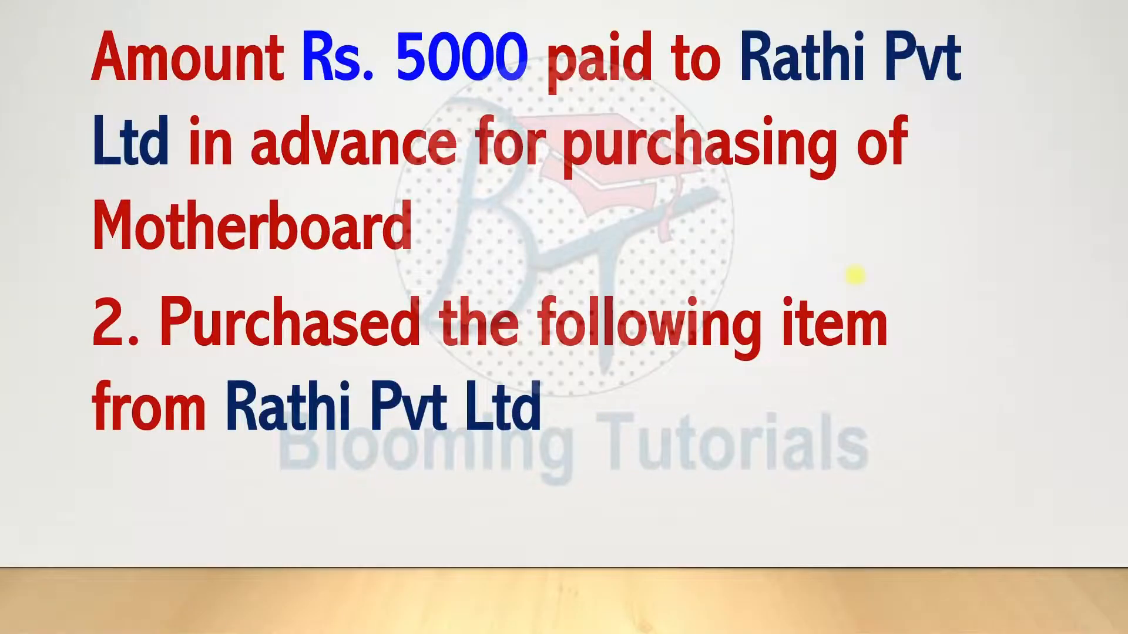
# Check the motherboard purchase details in the slide show, return to TallyPrime and quit the payment voucher.
pyautogui.press('Right')
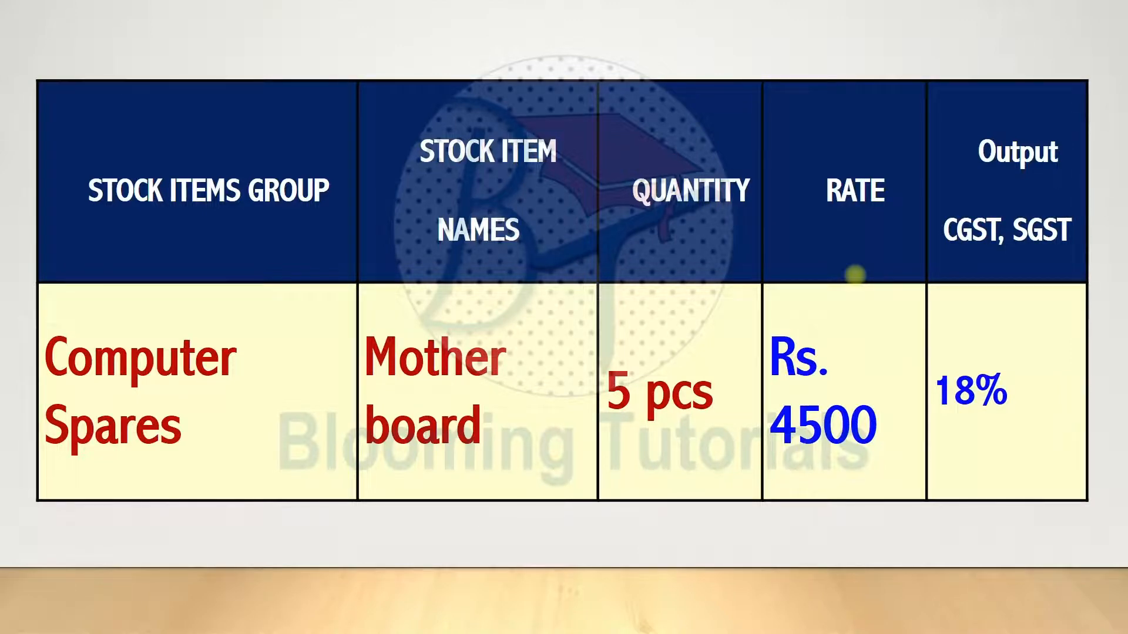
pyautogui.hotkey('alt', 'Tab')
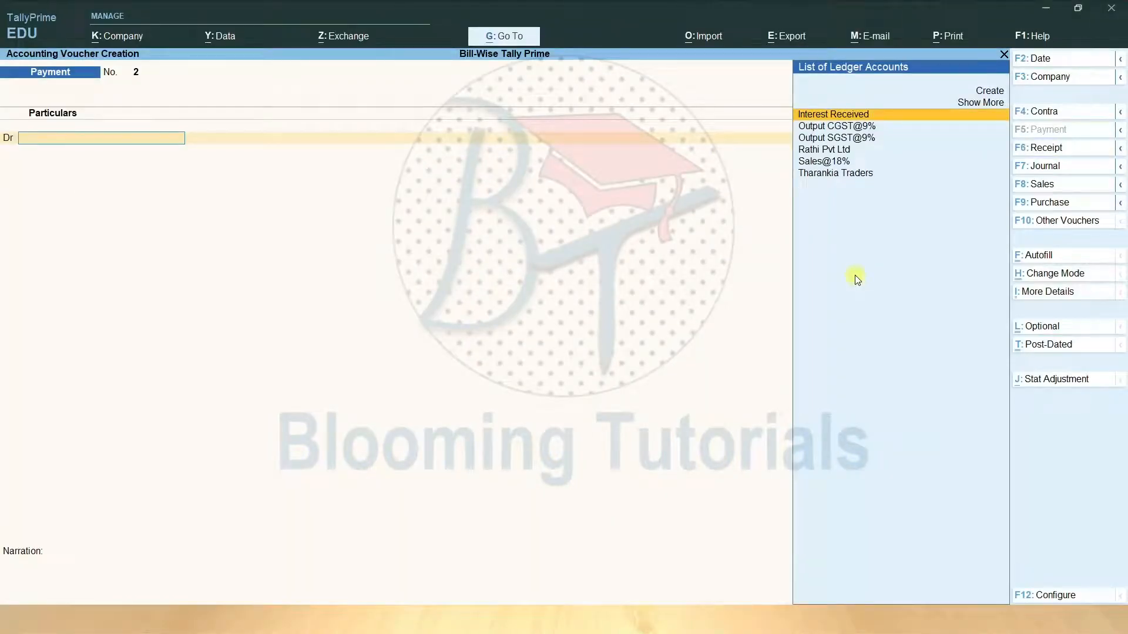
pyautogui.press('Escape')
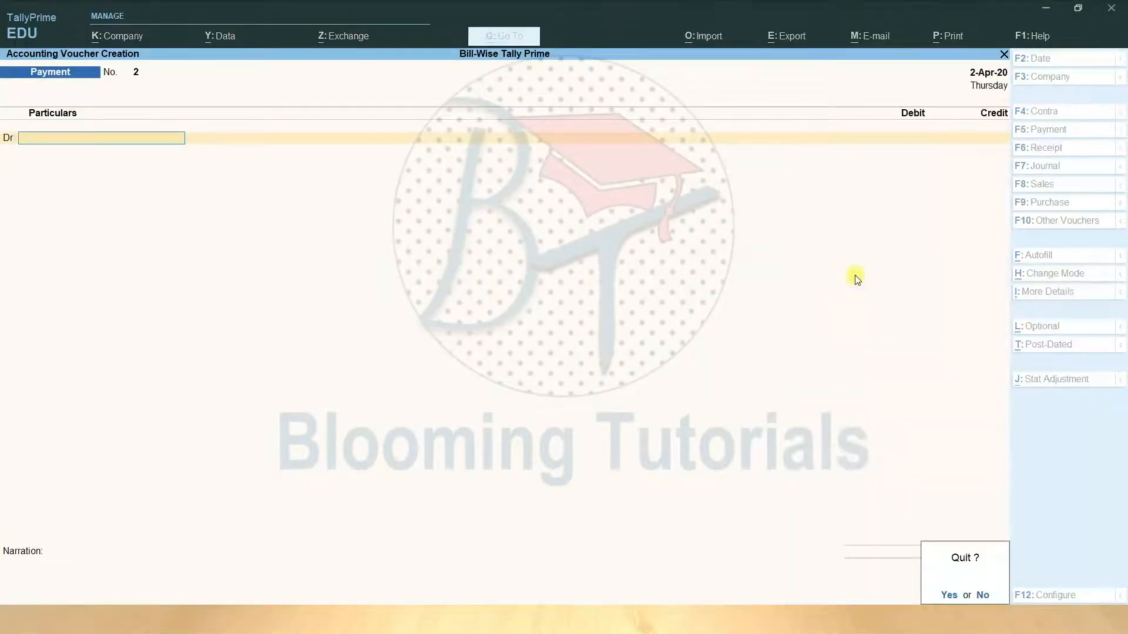
pyautogui.press('y')
pyautogui.press('c')
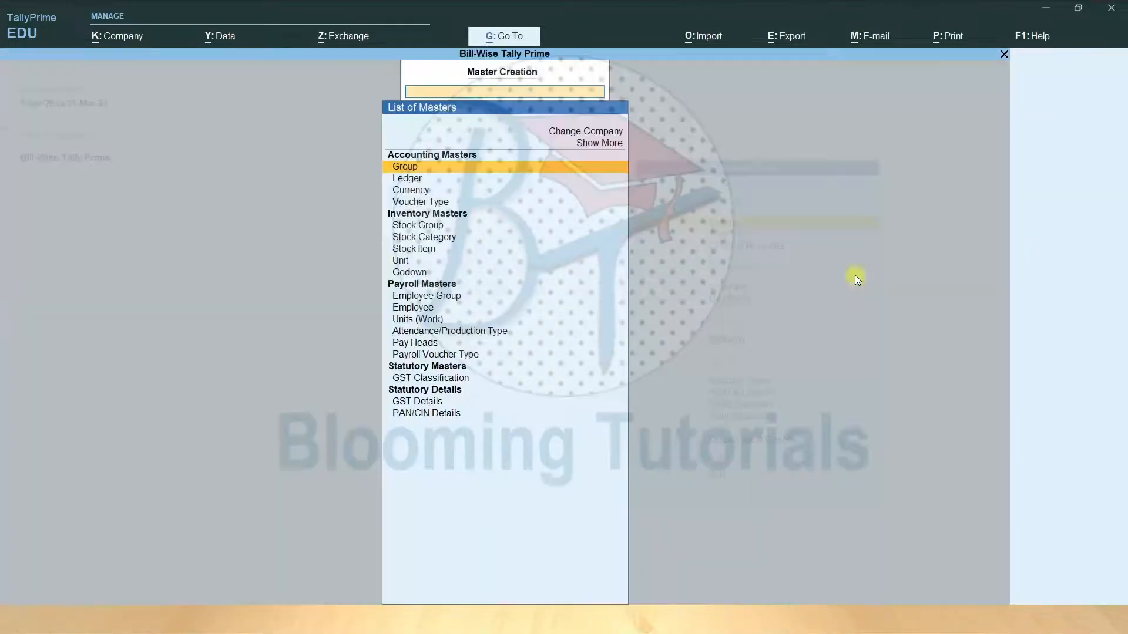
pyautogui.press('Down')
pyautogui.press('Return')
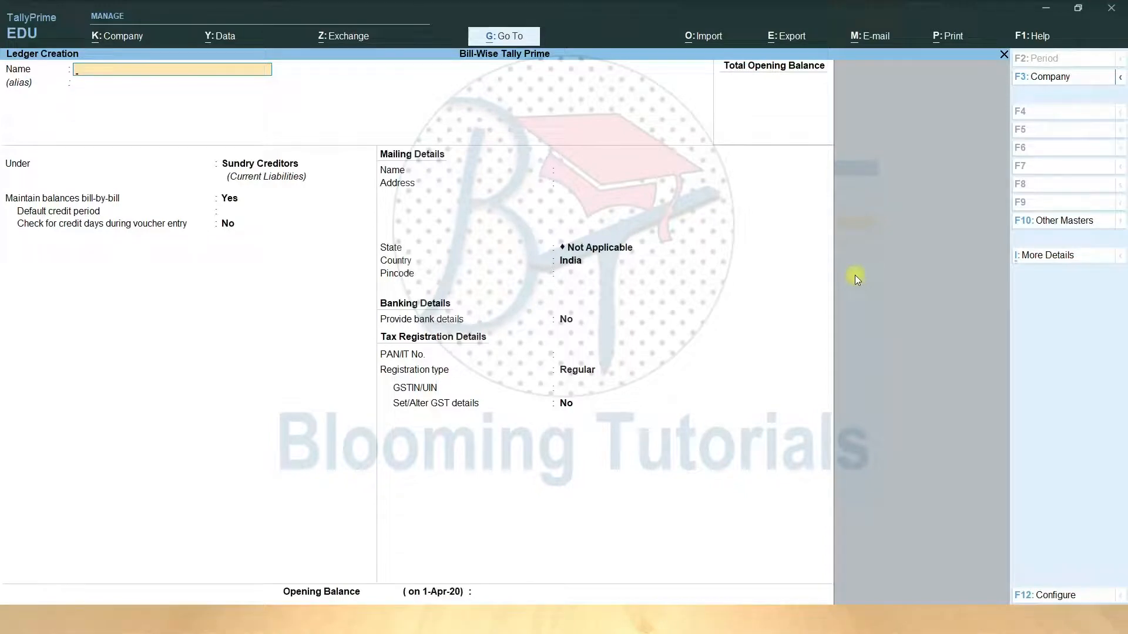
pyautogui.press('Escape')
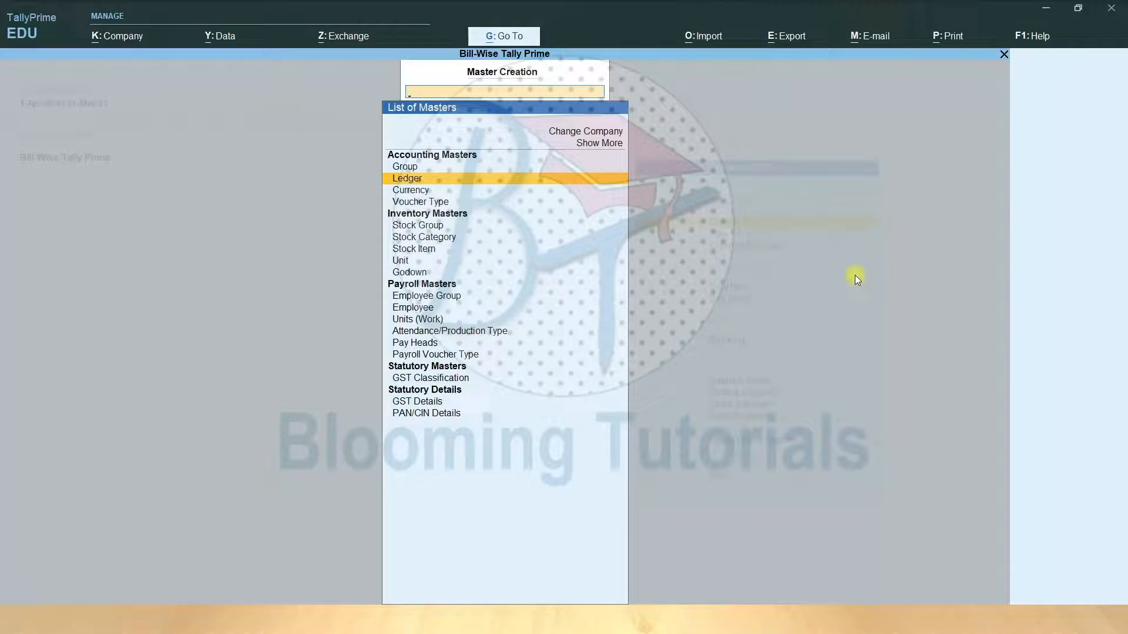
pyautogui.press('Escape')
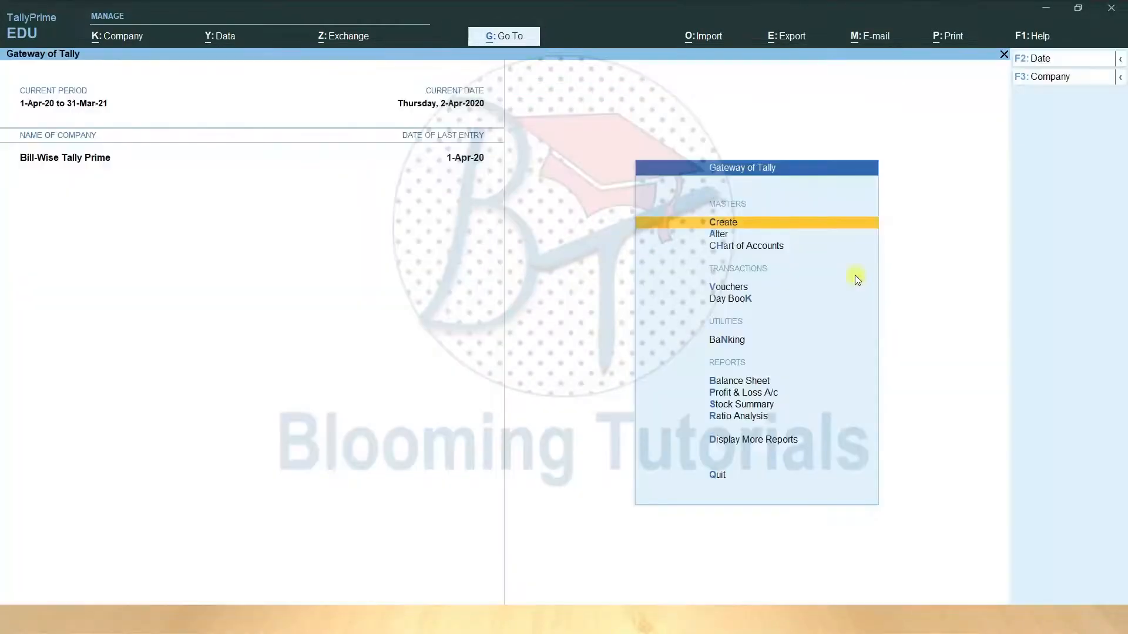
# Look through the company's existing ledgers in the master alteration list and return to the Gateway of Tally.
pyautogui.press('Down')
pyautogui.press('Return')
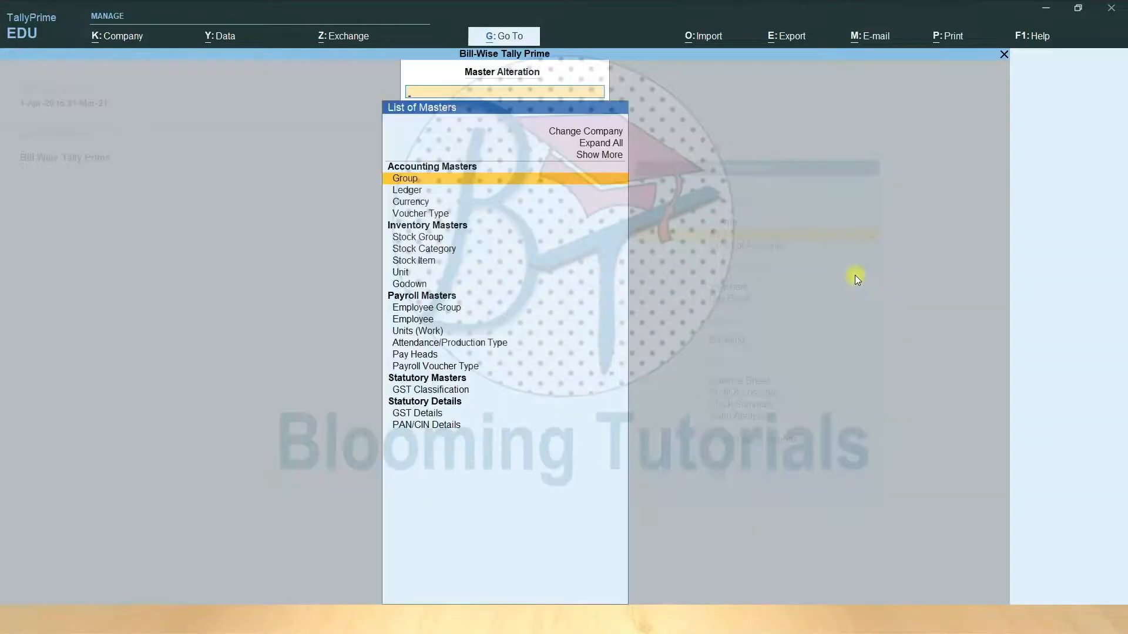
pyautogui.press('Down')
pyautogui.press('Return')
pyautogui.press('Down')
pyautogui.press('Down')
pyautogui.press('Down')
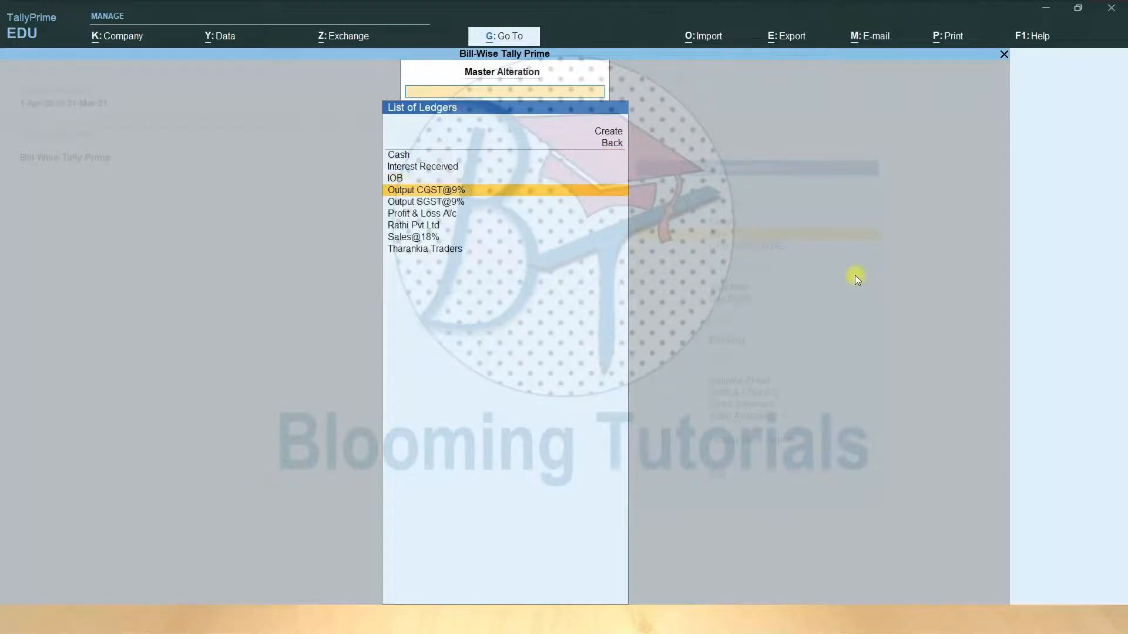
pyautogui.press('Escape')
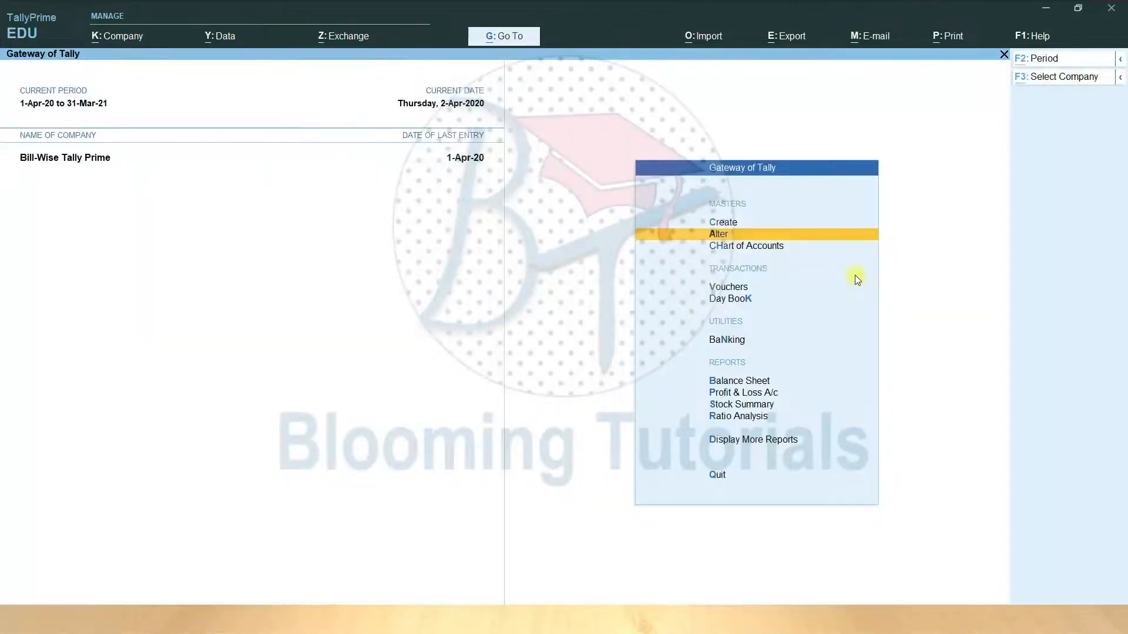
# Recheck the stock item table in PowerPoint, end the slide show and switch back to TallyPrime.
pyautogui.hotkey('alt', 'Tab')
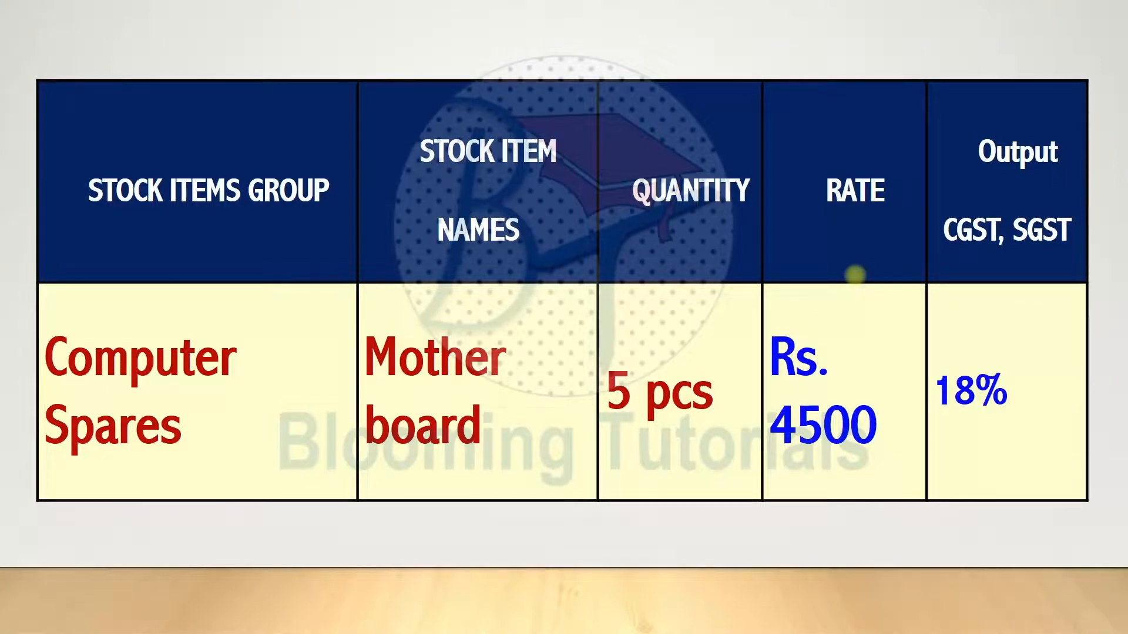
pyautogui.press('Escape')
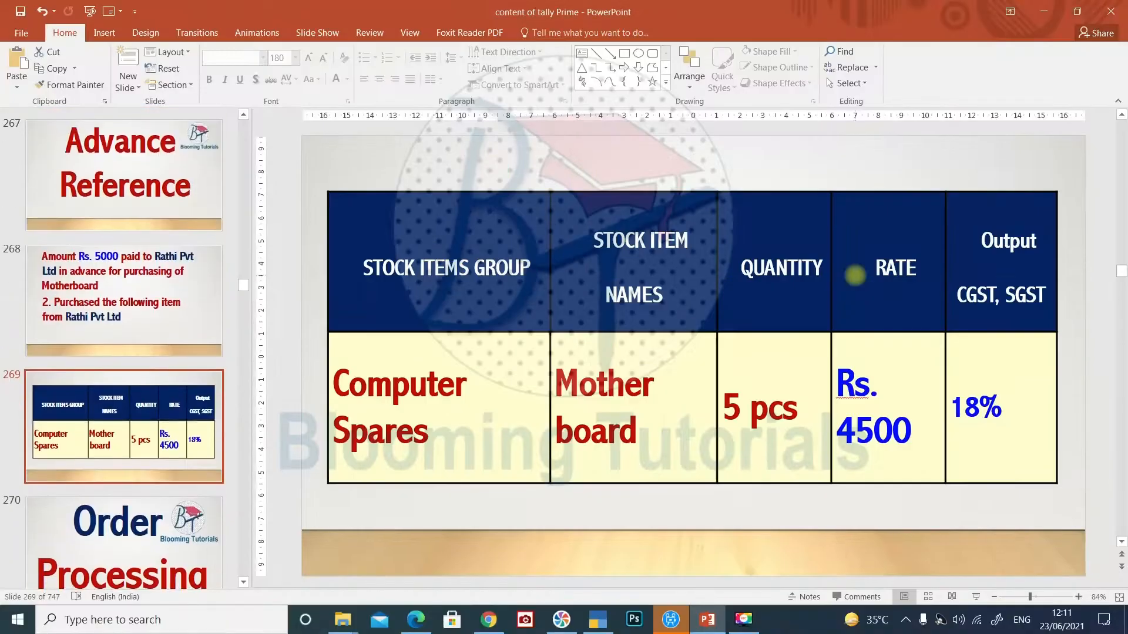
pyautogui.hotkey('alt', 'Tab')
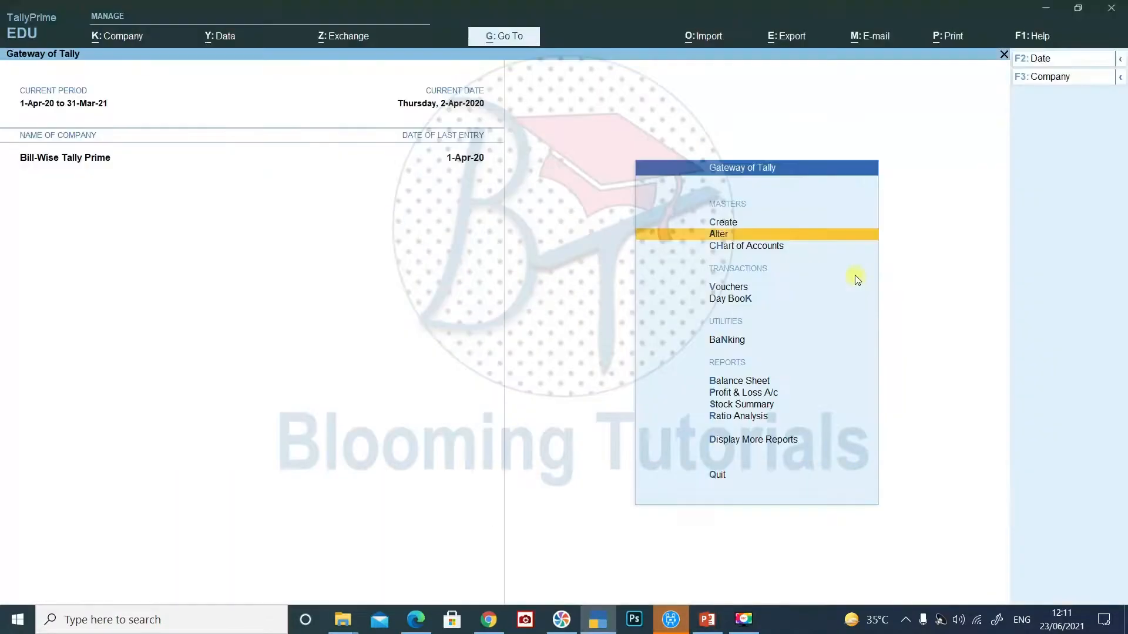
# Create a stock group named Compute Spares under Primary.
pyautogui.press('Up')
pyautogui.press('Return')
pyautogui.press('Down')
pyautogui.press('Down')
pyautogui.press('Down')
pyautogui.press('Down')
pyautogui.press('Return')
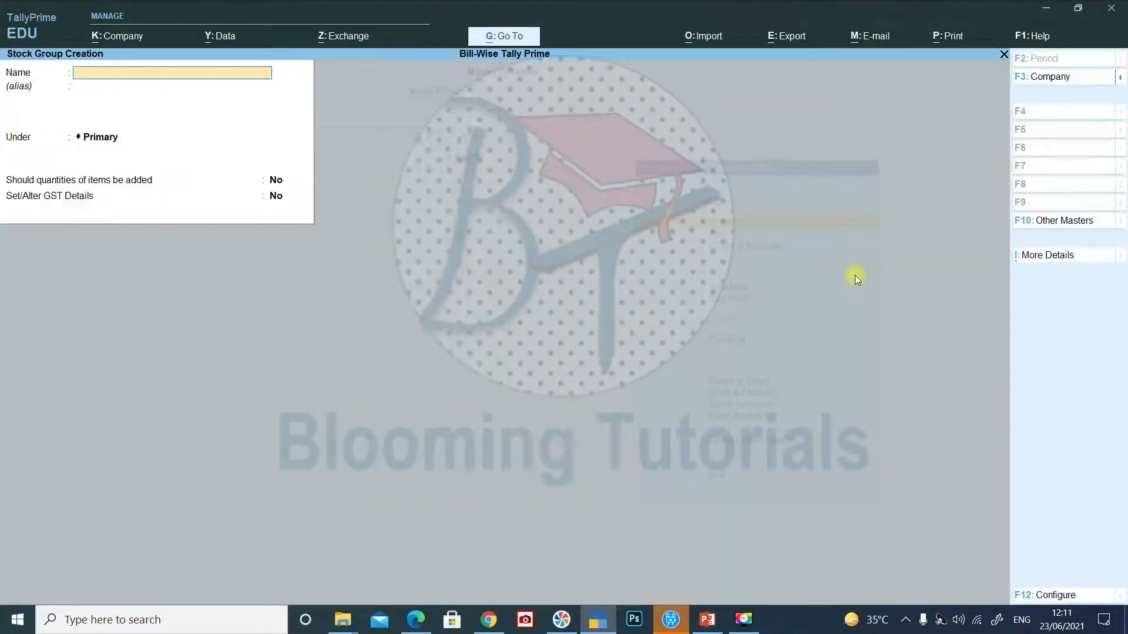
pyautogui.write('Compter')
pyautogui.press('BackSpace')
pyautogui.press('BackSpace')
pyautogui.write('ute Rs')
pyautogui.press('BackSpace')
pyautogui.press('BackSpace')
pyautogui.write('Spares')
pyautogui.press('Return')
pyautogui.press('Return')
pyautogui.press('Return')
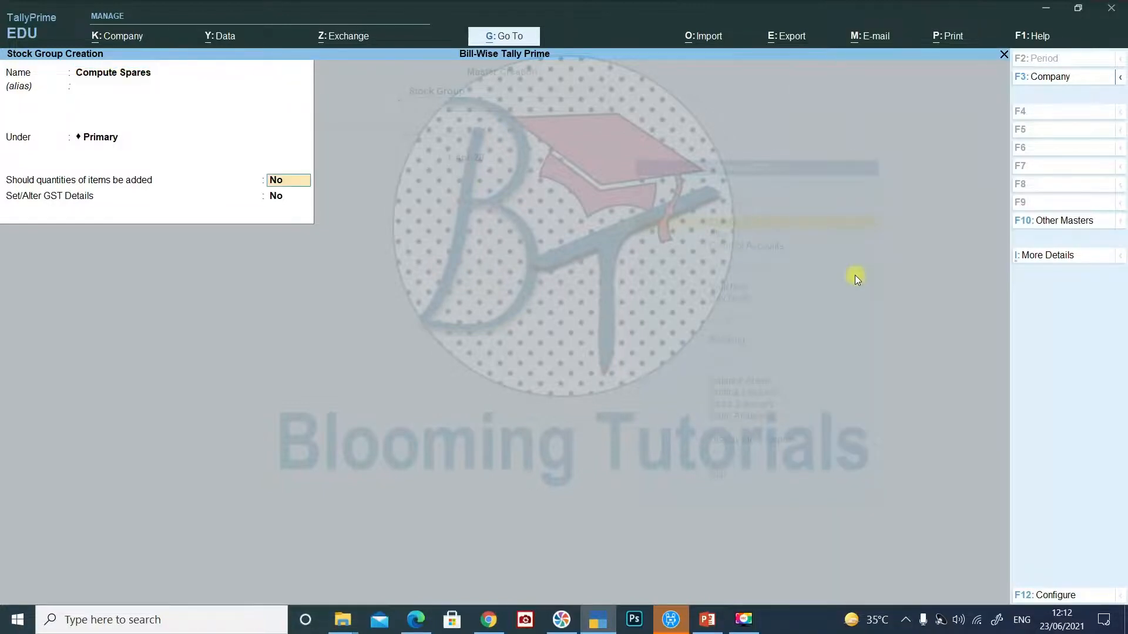
# Enable adding item quantities for the stock group, set its GST to Taxable with 18% integrated tax and 0% cess, and save it.
pyautogui.write('y')
pyautogui.press('Return')
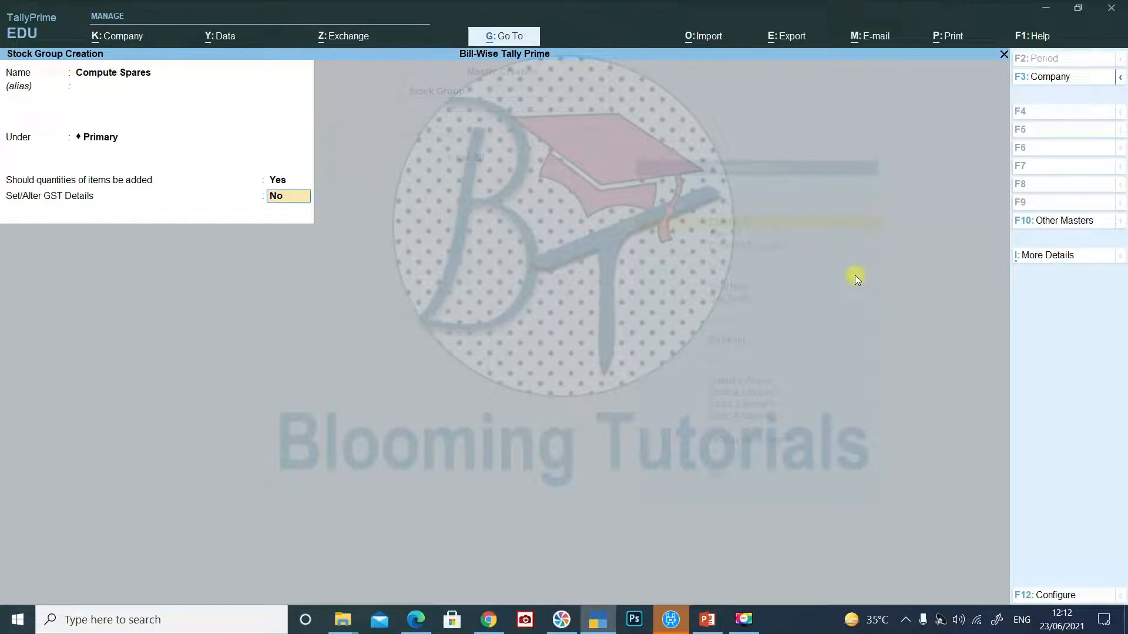
pyautogui.write('y')
pyautogui.press('Return')
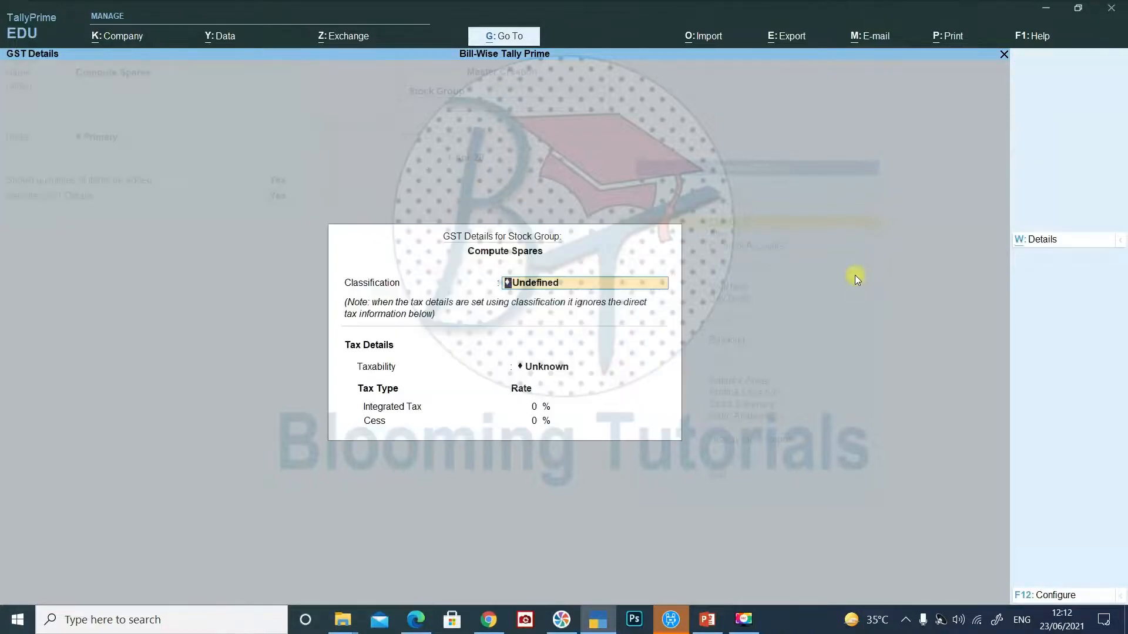
pyautogui.press('Return')
pyautogui.press('Down')
pyautogui.press('Down')
pyautogui.press('Down')
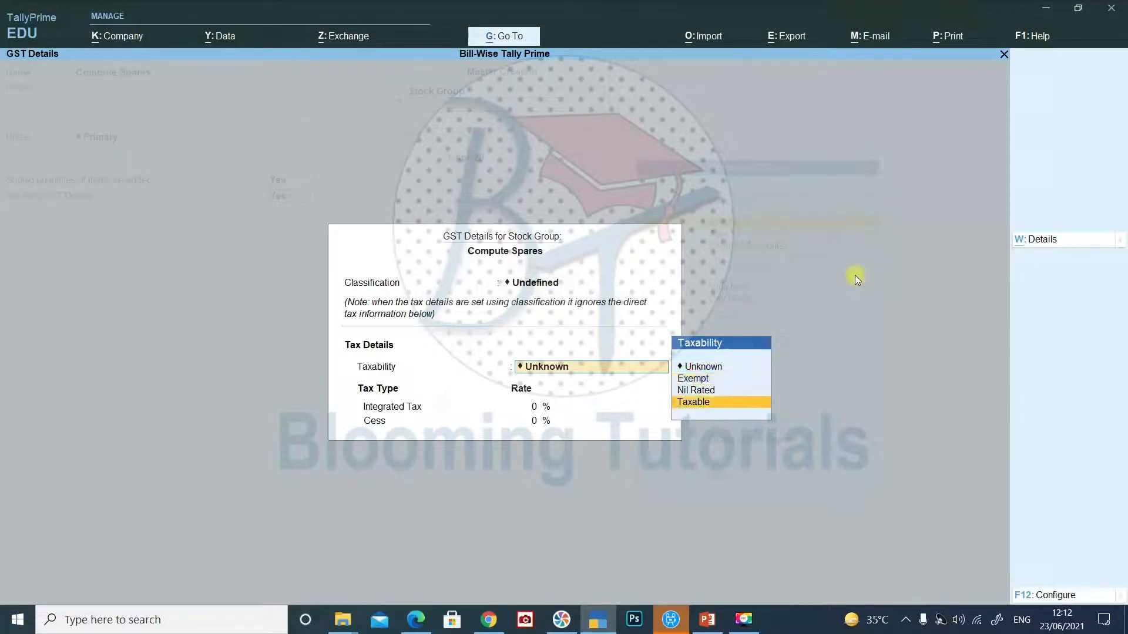
pyautogui.press('Return')
pyautogui.write('18')
pyautogui.press('Return')
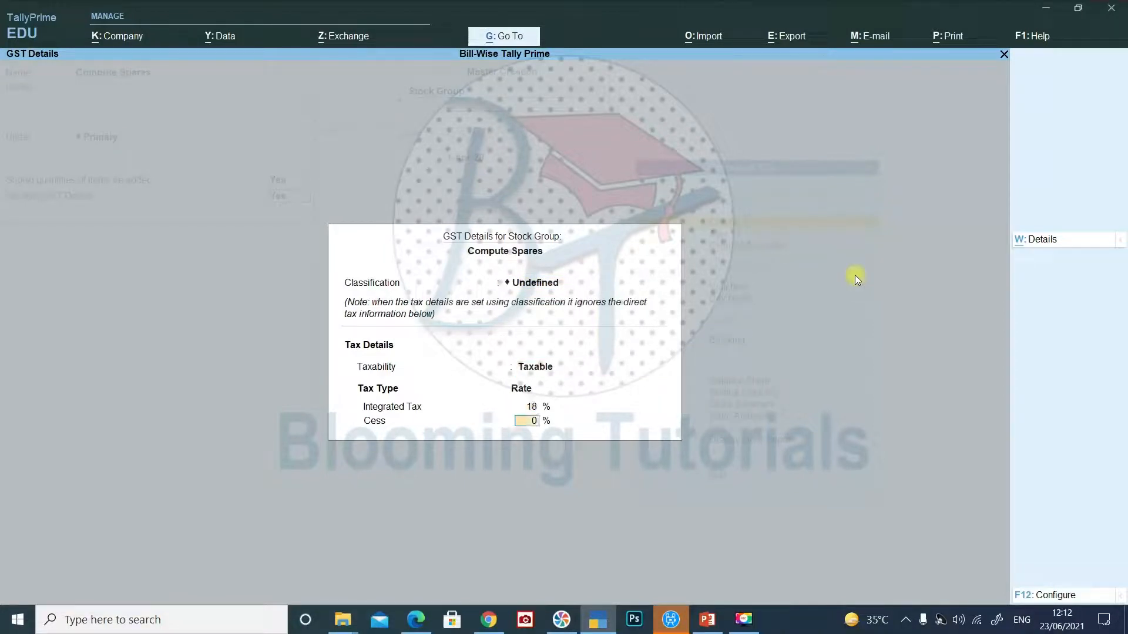
pyautogui.press('Return')
pyautogui.press('Return')
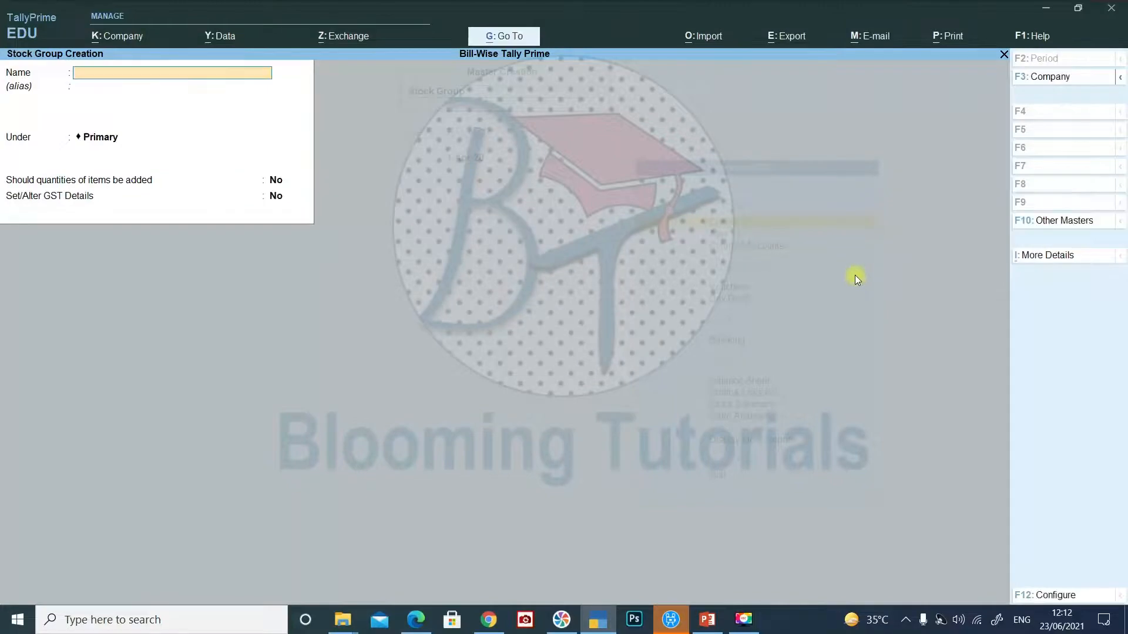
# Start a new stock item named Mother Board and place it under the Compute Spares group.
pyautogui.press('Escape')
pyautogui.press('Down')
pyautogui.press('Down')
pyautogui.press('Return')
pyautogui.write('Mother Board')
pyautogui.press('Return')
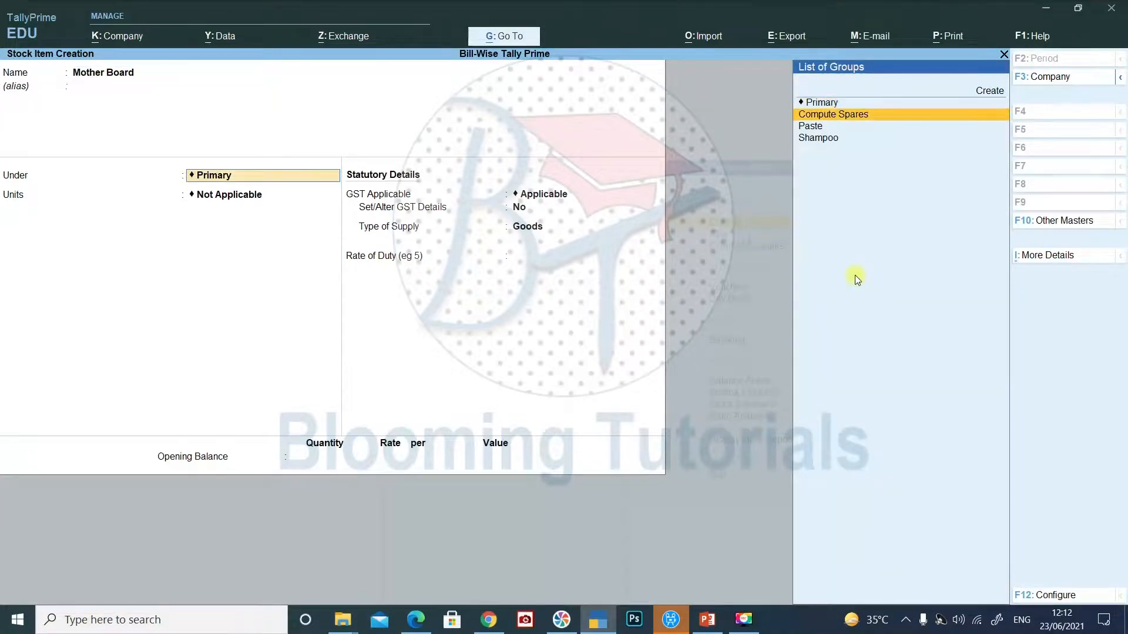
pyautogui.press('Return')
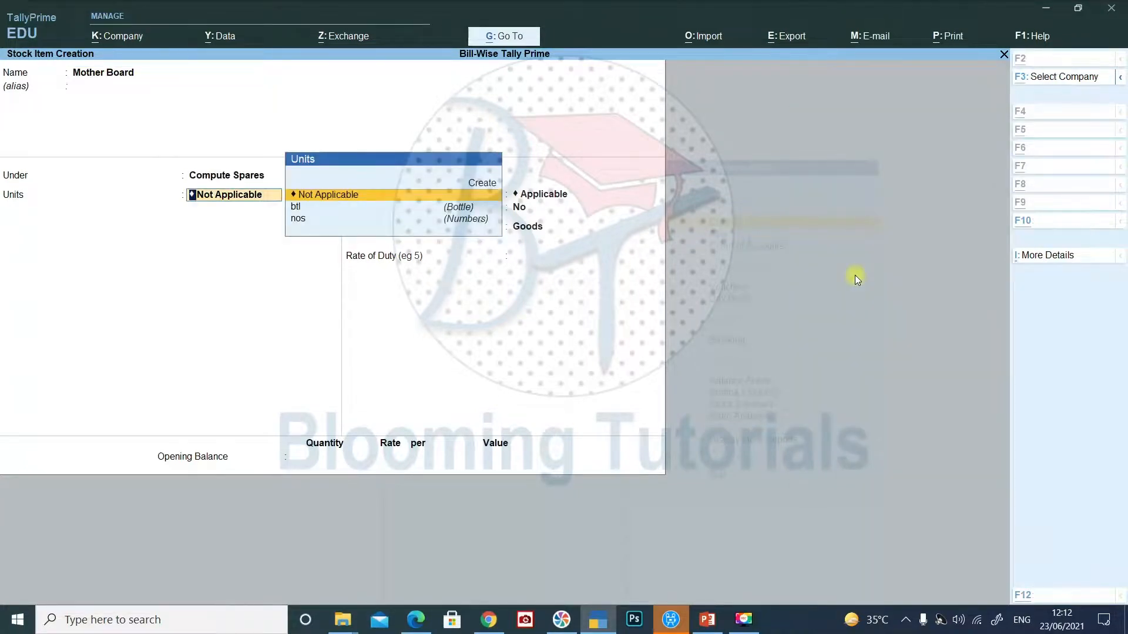
# Create the unit pcs for the stock item with formal name Pieces, quantity code PCS-PIECES and 0 decimal places.
pyautogui.hotkey('alt', 'c')
pyautogui.write('pcs')
pyautogui.press('Return')
pyautogui.write('Pice')
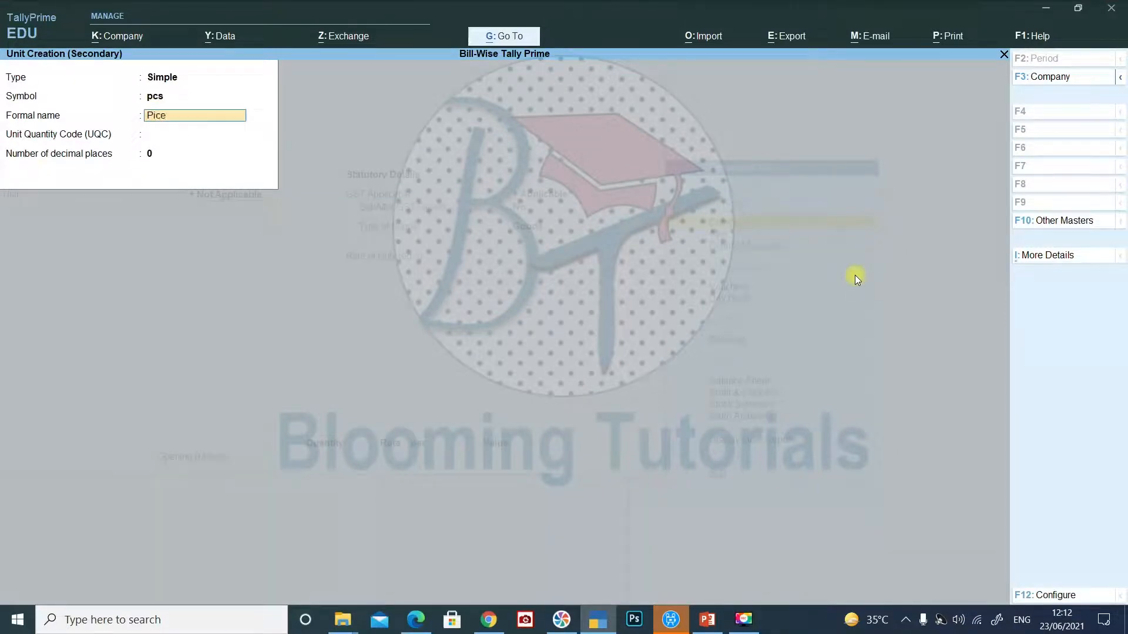
pyautogui.write('s')
pyautogui.press('Return')
pyautogui.press('BackSpace')
pyautogui.write('Pieces')
pyautogui.press('Return')
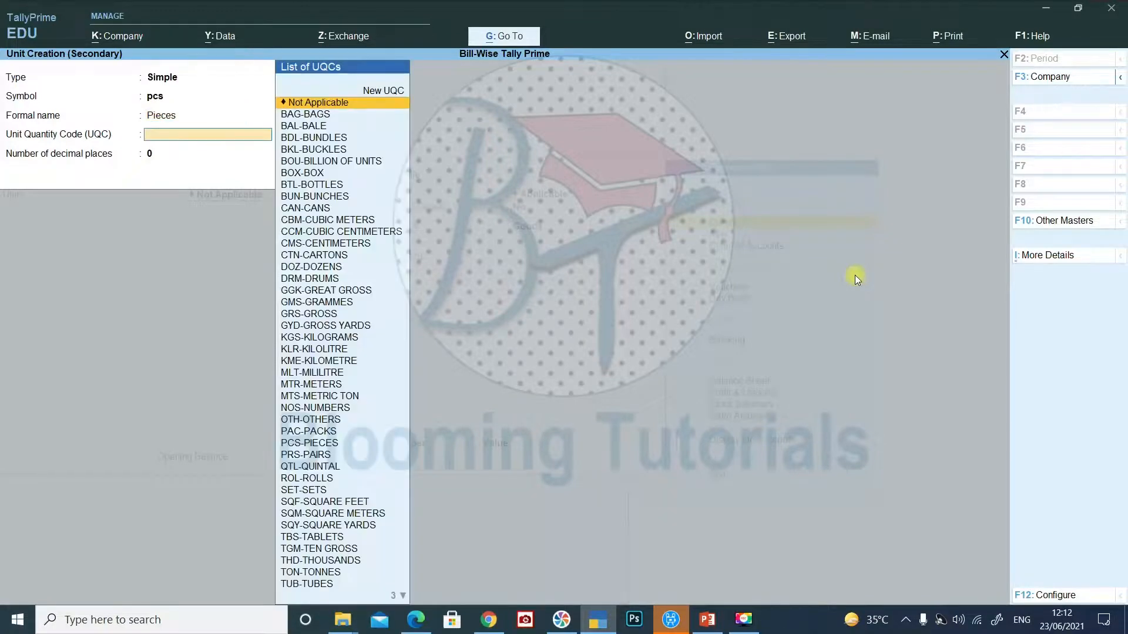
pyautogui.write('pcs')
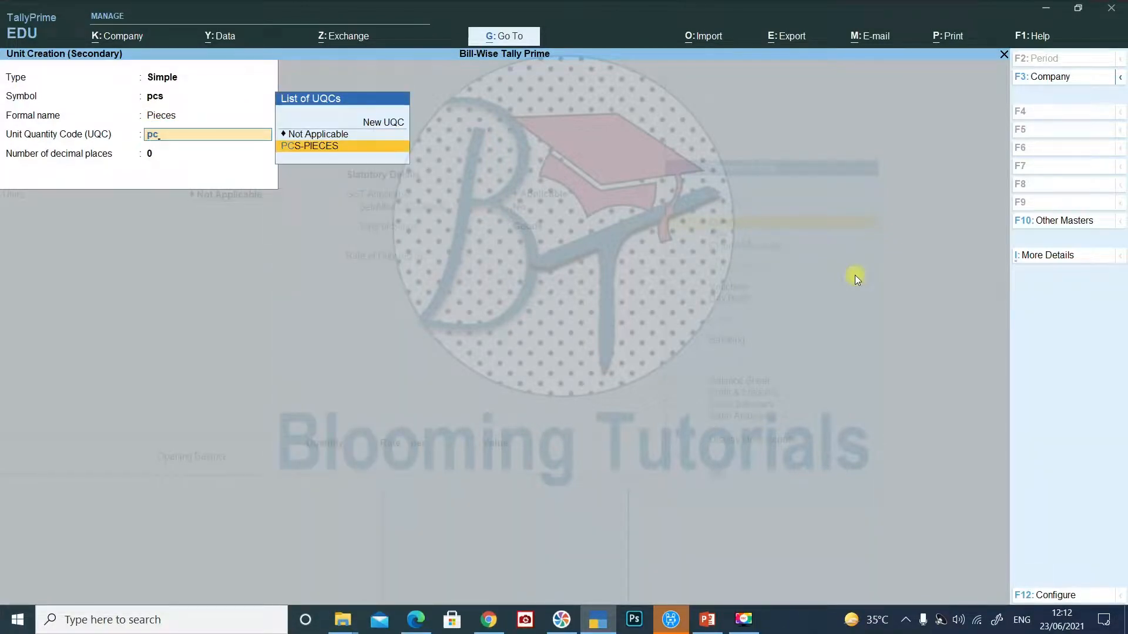
pyautogui.press('Return')
pyautogui.press('Return')
pyautogui.press('Return')
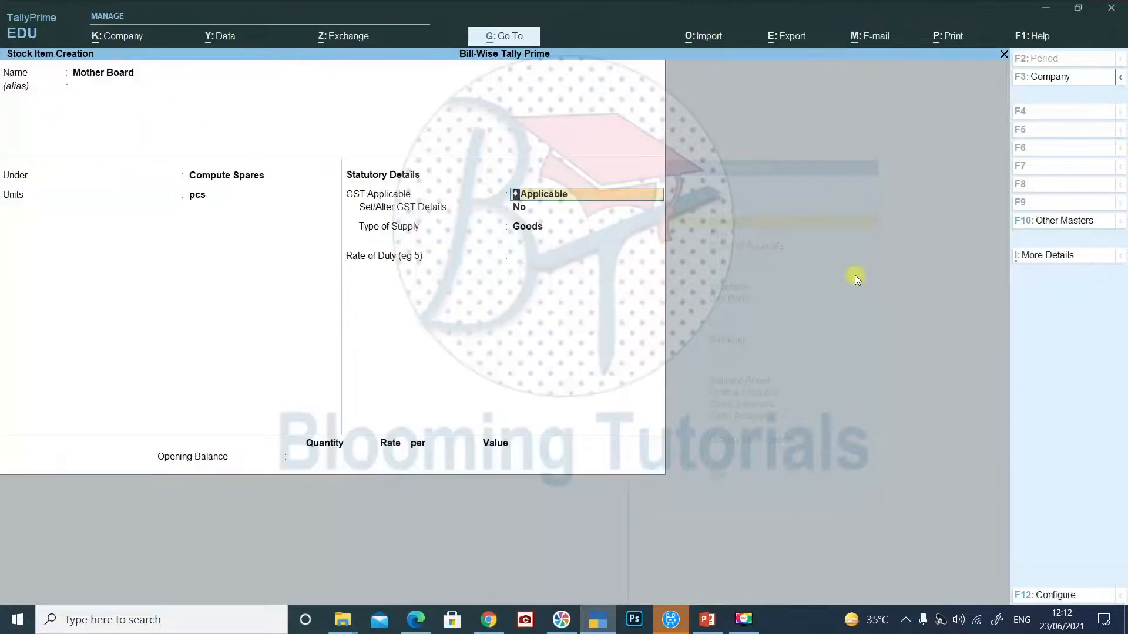
# Save the Mother Board stock item with GST Applicable and return to the Gateway of Tally.
pyautogui.hotkey('ctrl', 'a')
pyautogui.press('Escape')
pyautogui.press('y')
pyautogui.press('Escape')
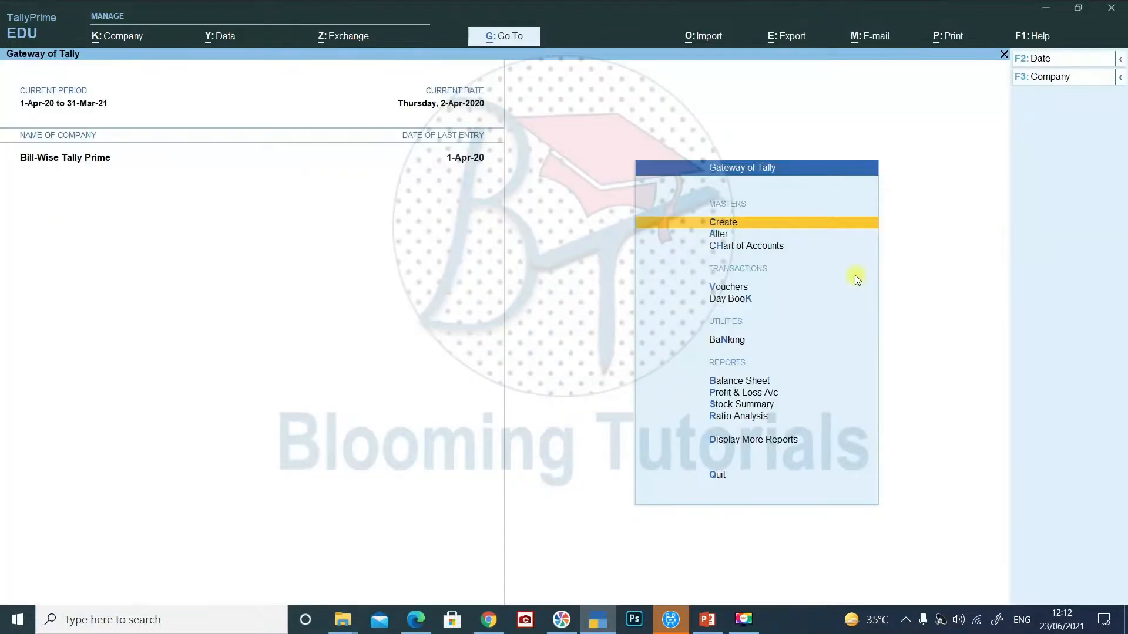
# Open voucher entry, switch to a Purchase voucher and enter supplier invoice number 123 dated 2-Apr-20.
pyautogui.press('Escape')
pyautogui.press('Escape')
pyautogui.press('Down')
pyautogui.press('Down')
pyautogui.press('Down')
pyautogui.press('Down')
pyautogui.press('Up')
pyautogui.press('Return')
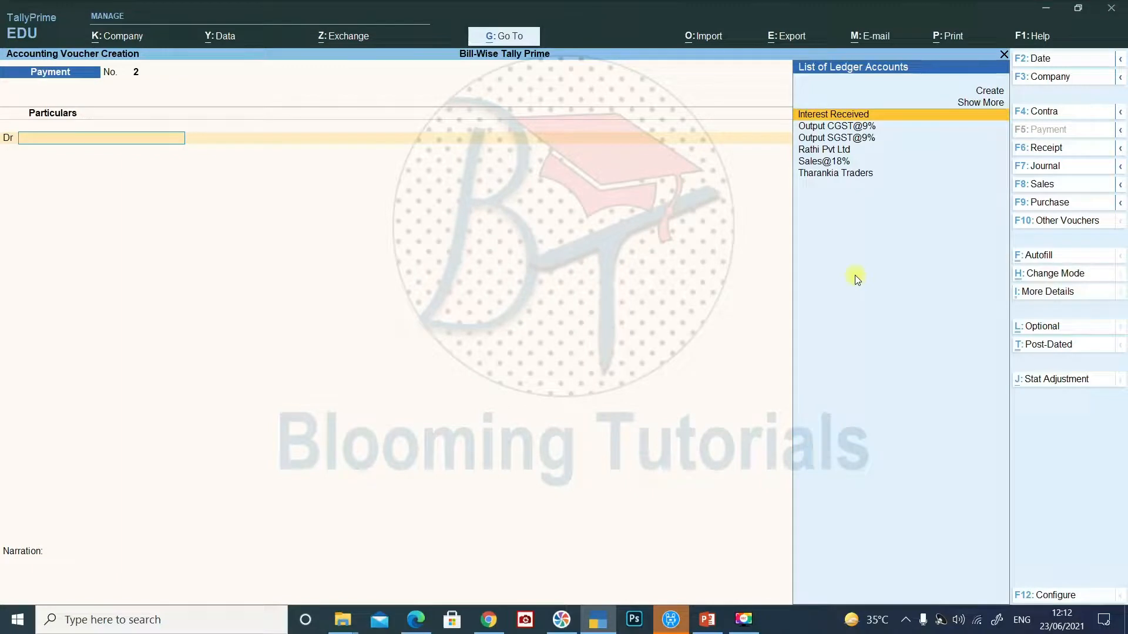
pyautogui.click(1051, 202)
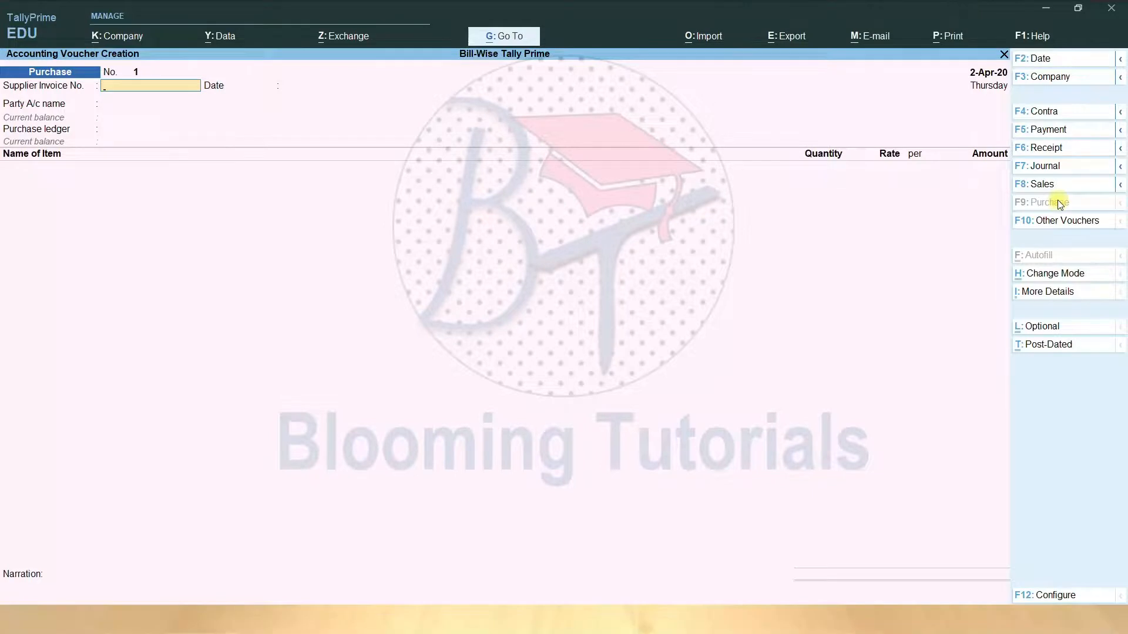
pyautogui.write('123')
pyautogui.press('Return')
pyautogui.press('Return')
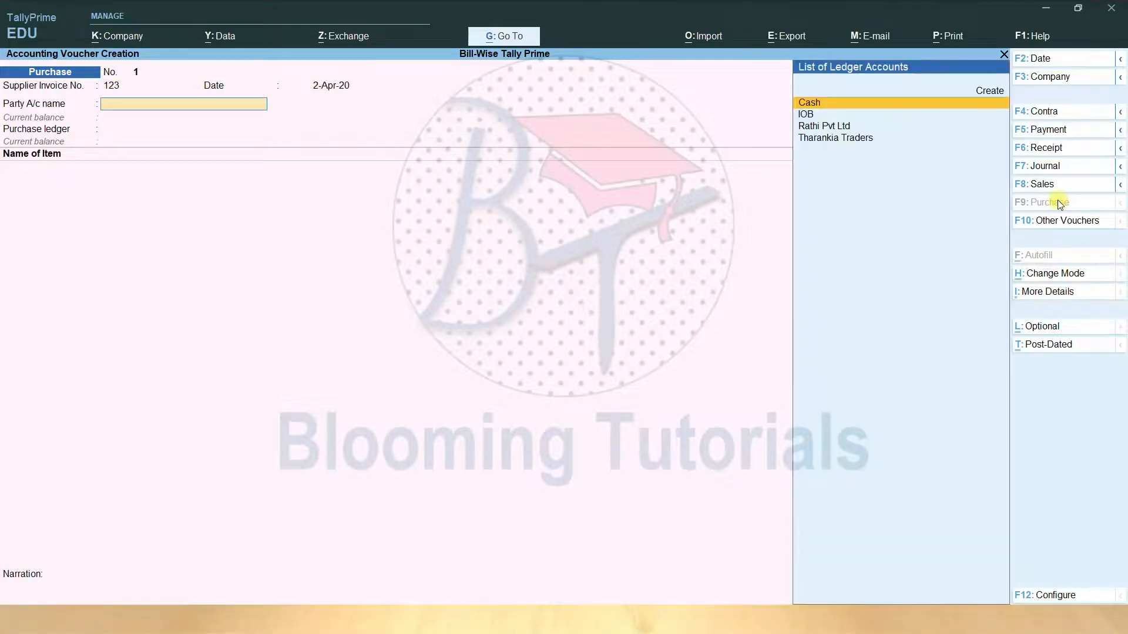
# Set Rathi Pvt Ltd as the party account of the purchase voucher.
pyautogui.press('Down')
pyautogui.press('Down')
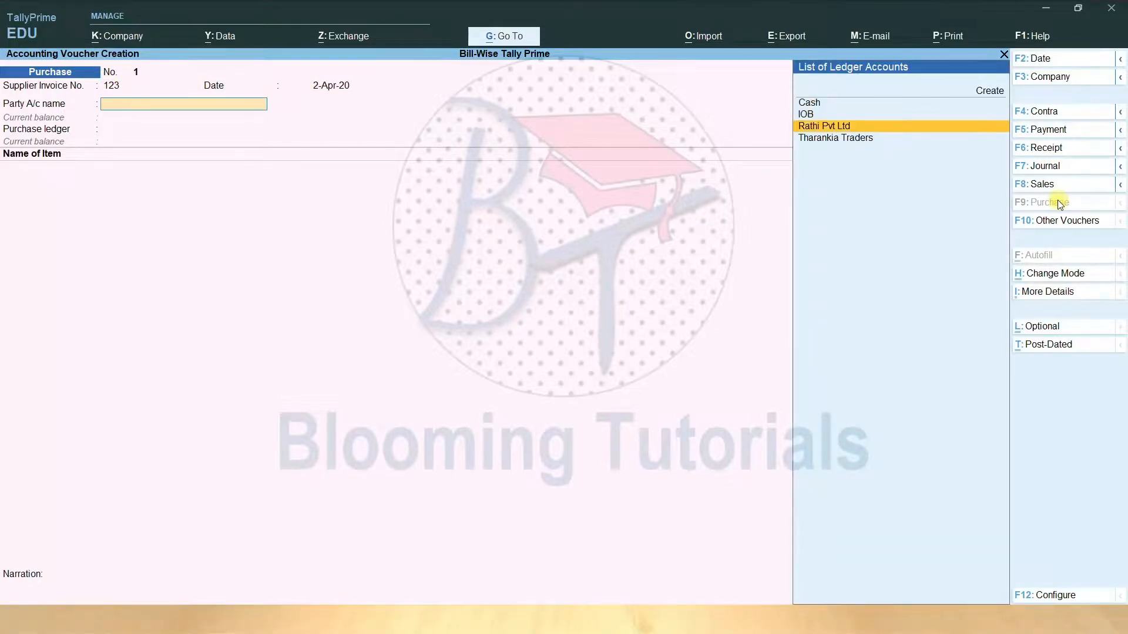
pyautogui.press('Return')
pyautogui.press('Return')
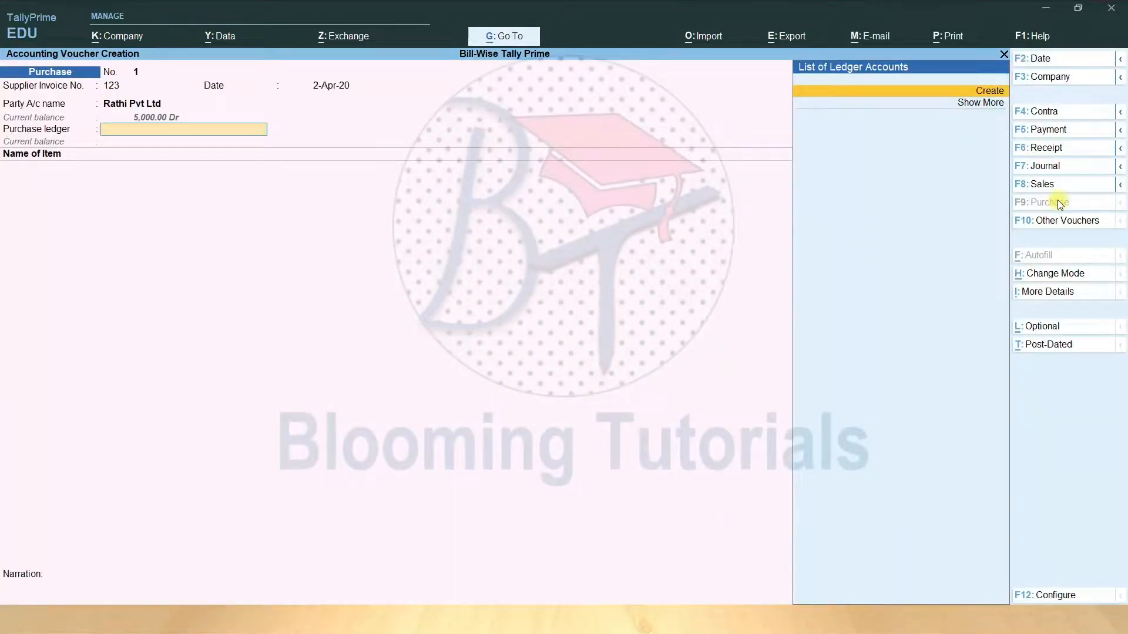
pyautogui.press('Return')
pyautogui.write('Purchase @18%')
pyautogui.press('Return')
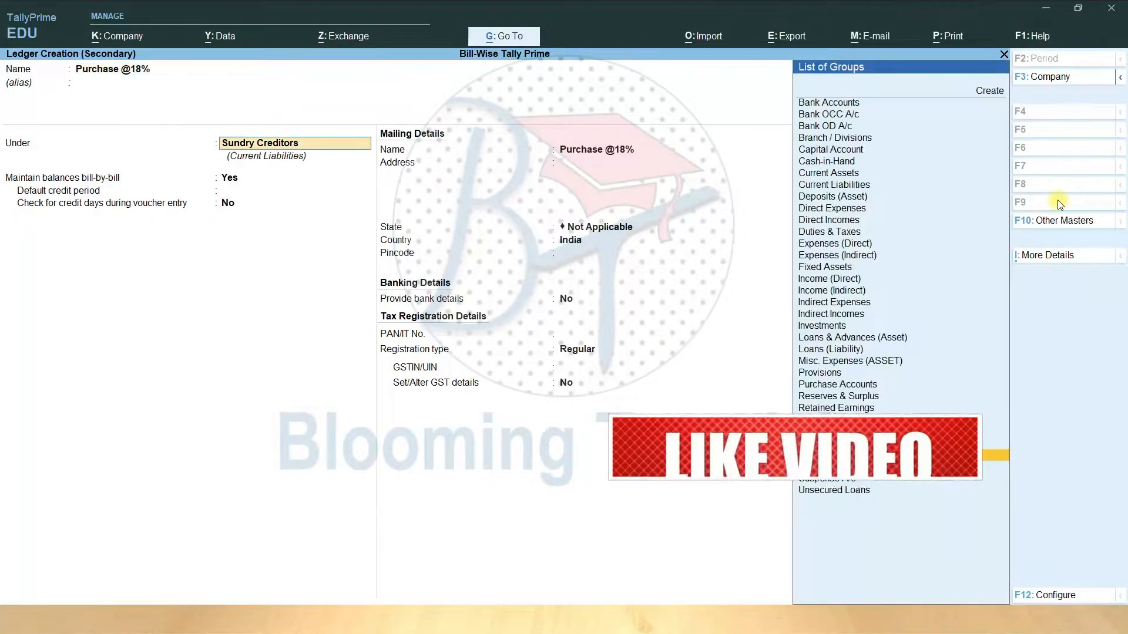
pyautogui.write('Pur')
pyautogui.press('Return')
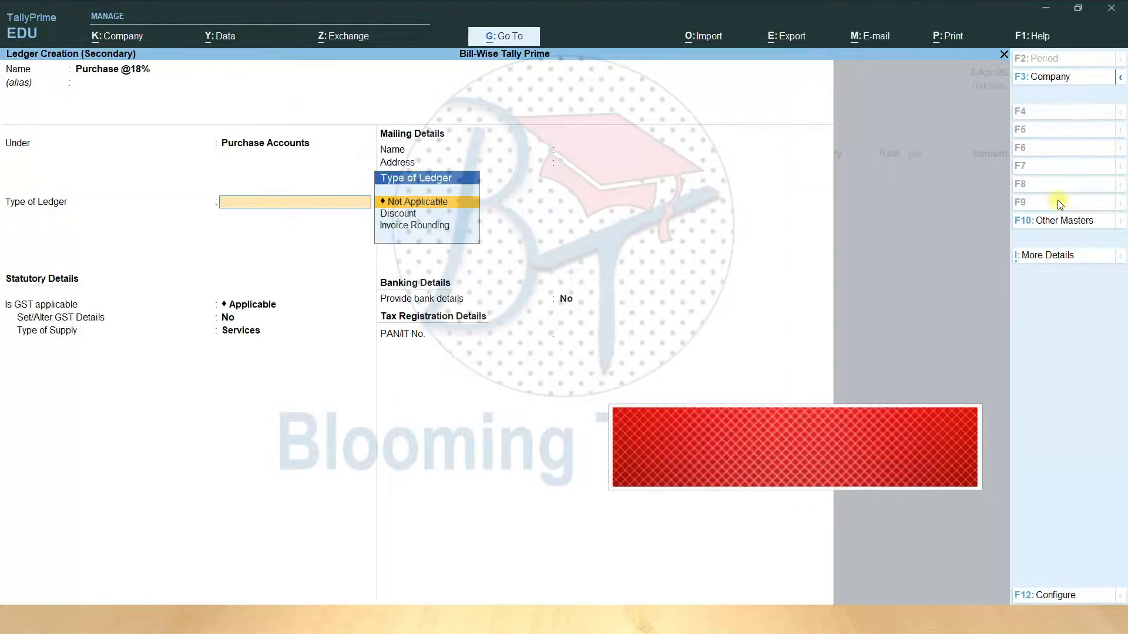
pyautogui.press('Return')
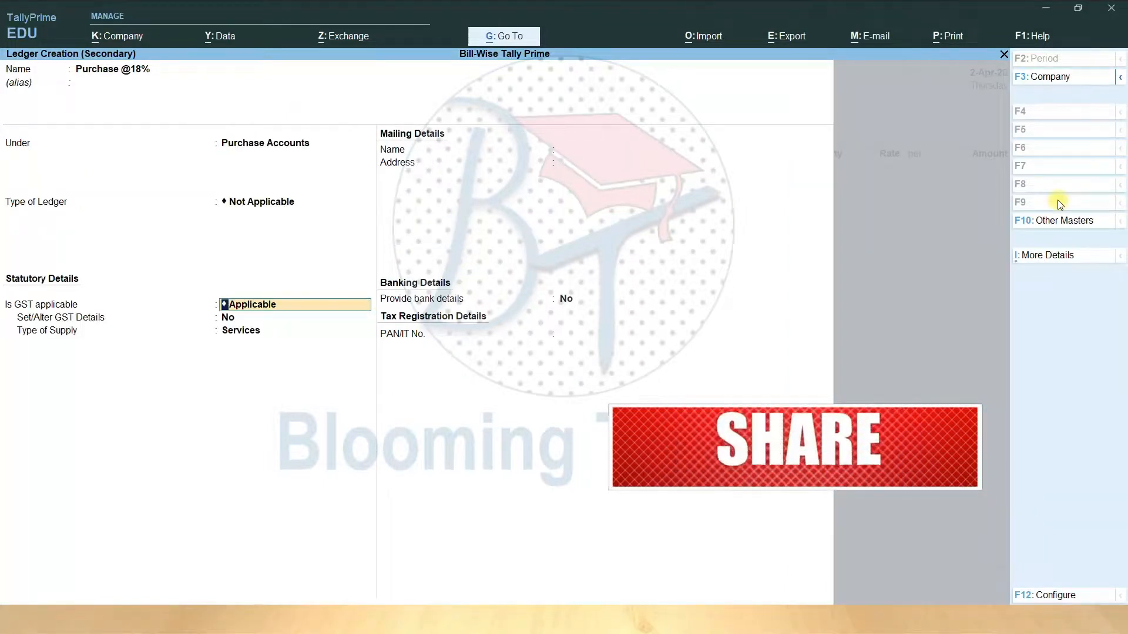
# Enable GST details for the purchase ledger with nature of transaction Purchase Taxable and an integrated tax rate of 18%.
pyautogui.press('Return')
pyautogui.press('y')
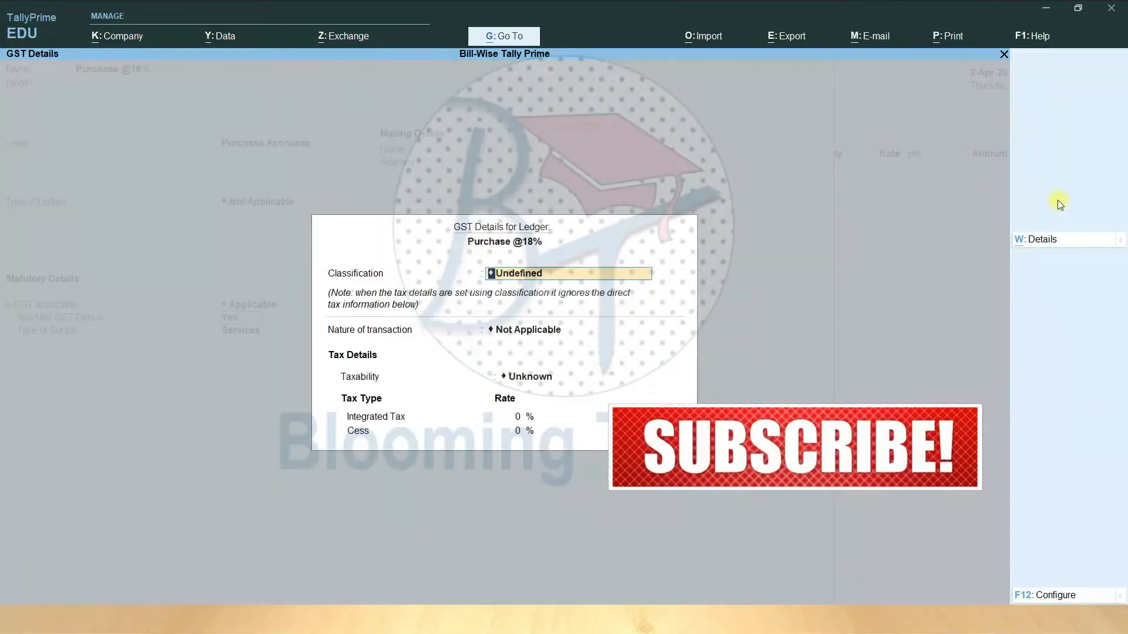
pyautogui.press('Return')
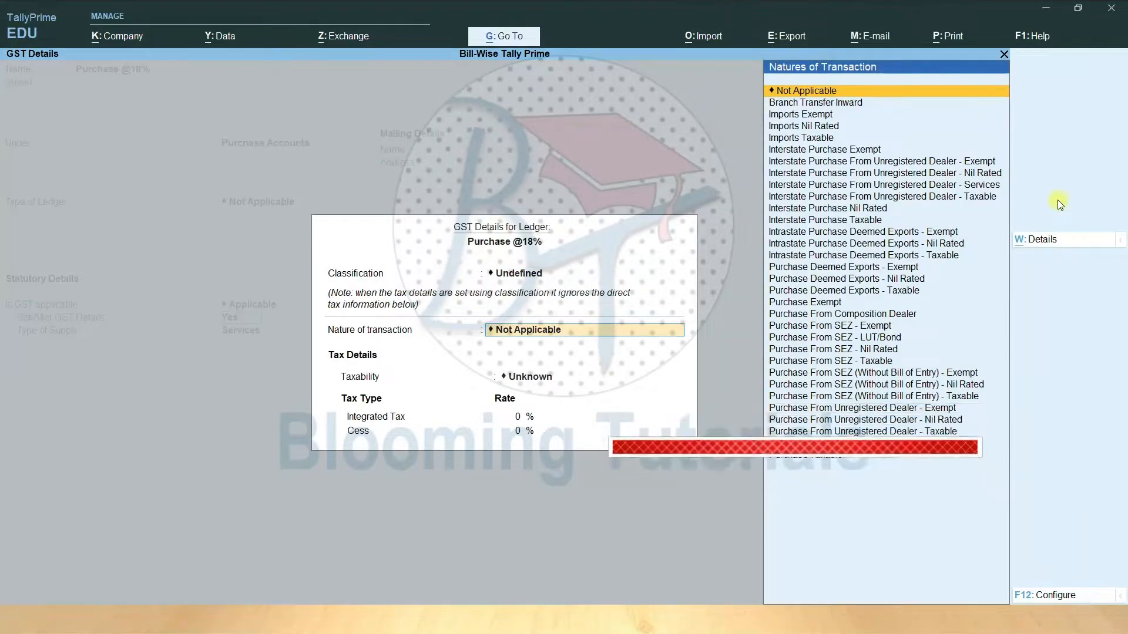
pyautogui.press('End')
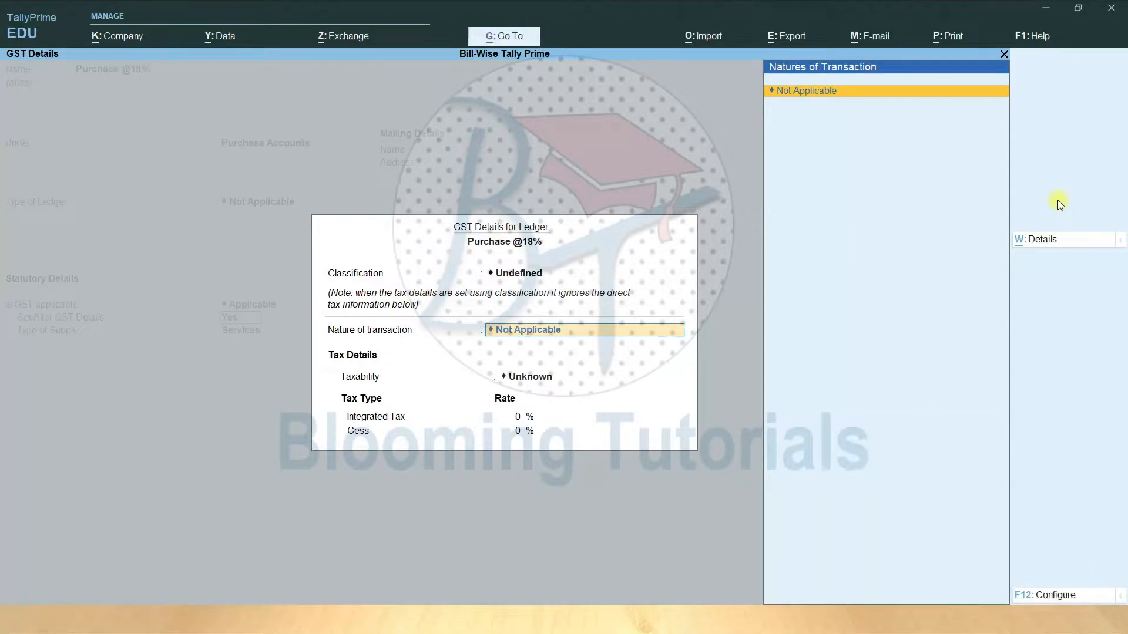
pyautogui.press('BackSpace')
pyautogui.press('BackSpace')
pyautogui.press('BackSpace')
pyautogui.press('BackSpace')
pyautogui.press('BackSpace')
pyautogui.press('BackSpace')
pyautogui.press('BackSpace')
pyautogui.press('BackSpace')
pyautogui.press('BackSpace')
pyautogui.press('BackSpace')
pyautogui.press('BackSpace')
pyautogui.press('BackSpace')
pyautogui.press('BackSpace')
pyautogui.press('BackSpace')
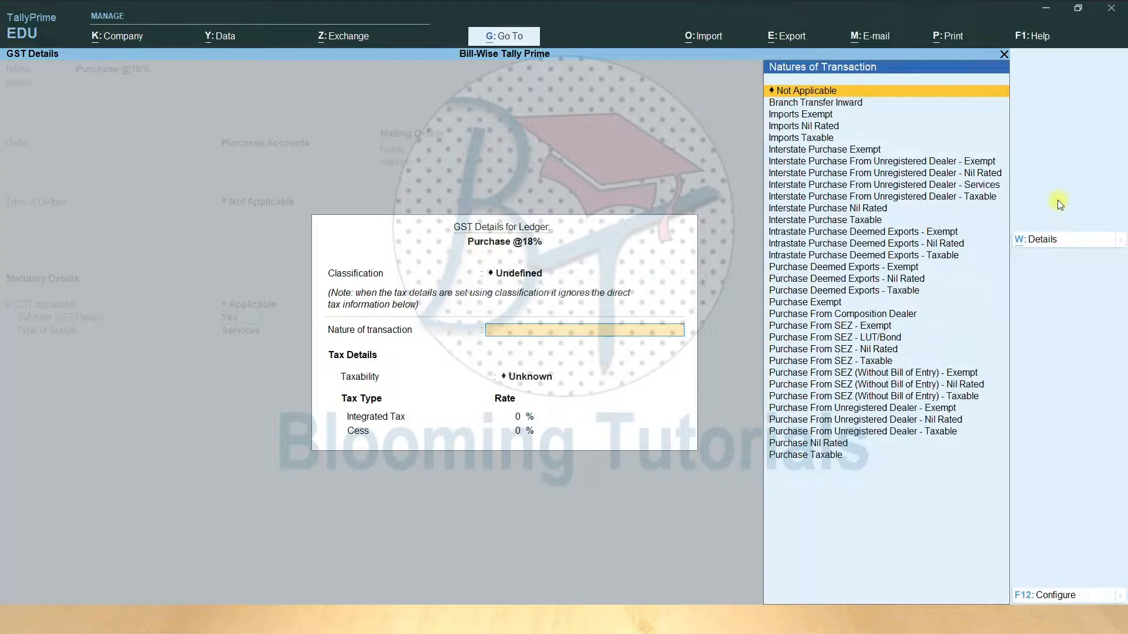
pyautogui.press('Down')
pyautogui.press('Down')
pyautogui.press('Down')
pyautogui.press('Down')
pyautogui.press('Down')
pyautogui.press('Down')
pyautogui.press('Down')
pyautogui.press('Down')
pyautogui.press('Down')
pyautogui.press('Down')
pyautogui.press('Down')
pyautogui.press('Down')
pyautogui.press('Down')
pyautogui.press('Down')
pyautogui.press('Down')
pyautogui.press('Down')
pyautogui.press('Down')
pyautogui.press('Down')
pyautogui.press('Down')
pyautogui.press('Down')
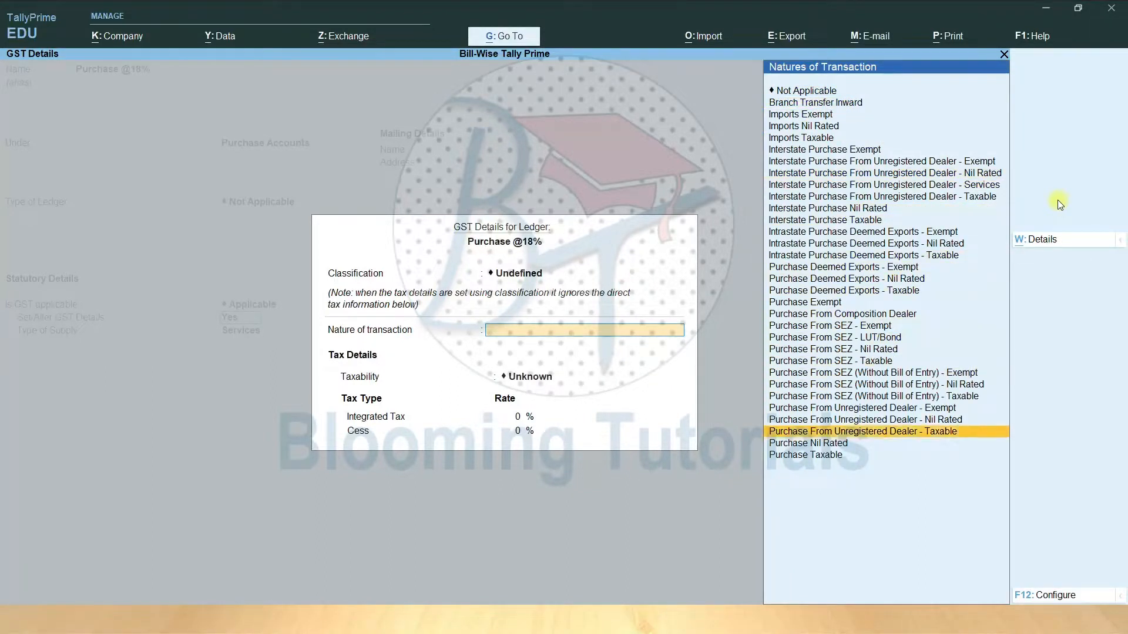
pyautogui.press('Down')
pyautogui.press('Down')
pyautogui.press('Return')
pyautogui.write('18')
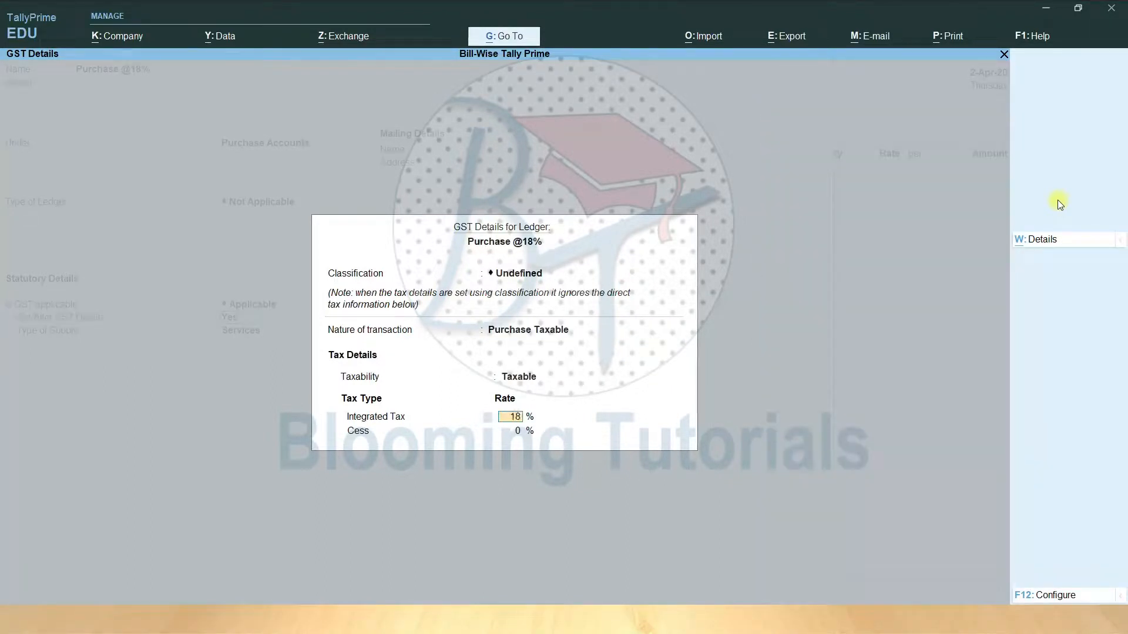
pyautogui.press('Return')
pyautogui.press('Return')
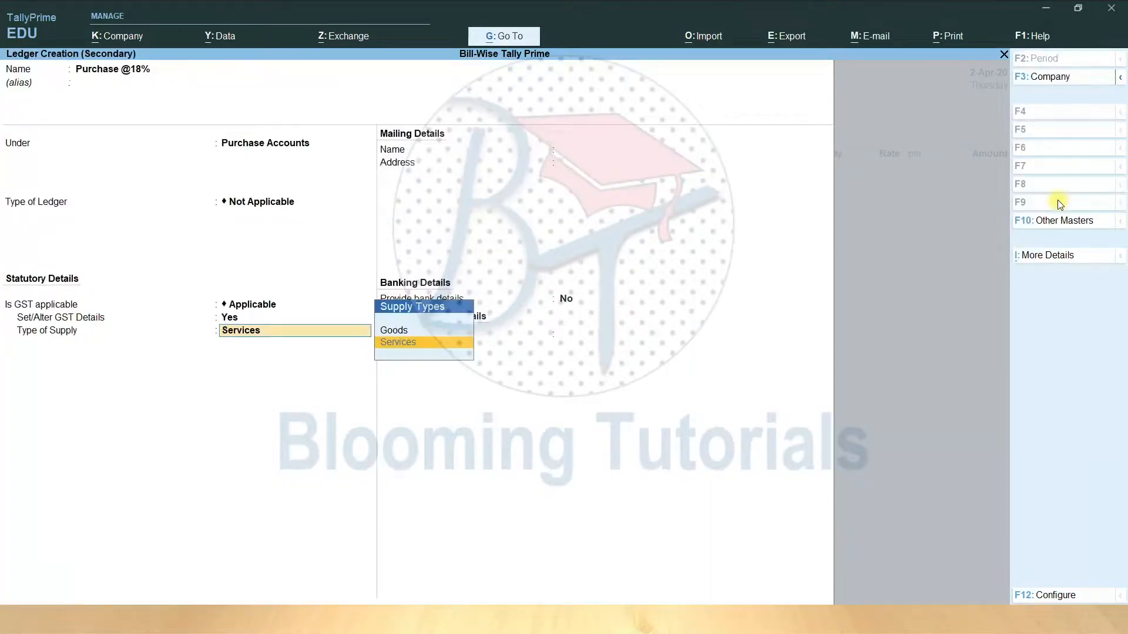
# Set the ledger's type of supply to Goods and save the ledger.
pyautogui.press('Up')
pyautogui.press('Return')
pyautogui.hotkey('ctrl', 'a')
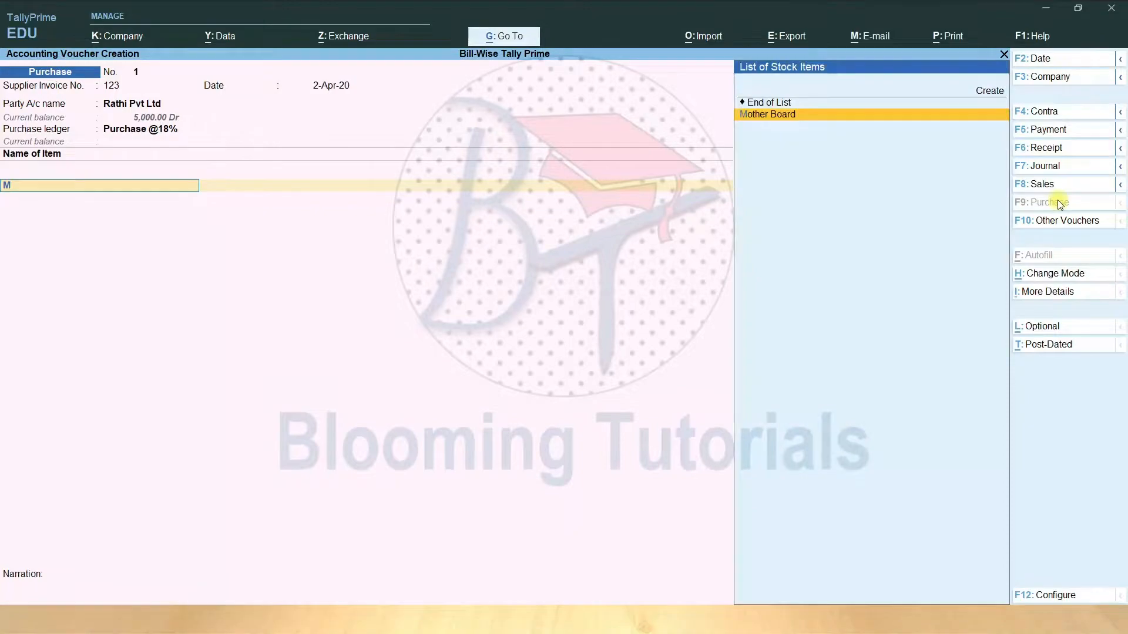
# Enter the item Mother Board in the purchase voucher with a quantity of 5 pcs at a rate of 4,500 per pcs.
pyautogui.press('Return')
pyautogui.press('Return')
pyautogui.press('ctrl')
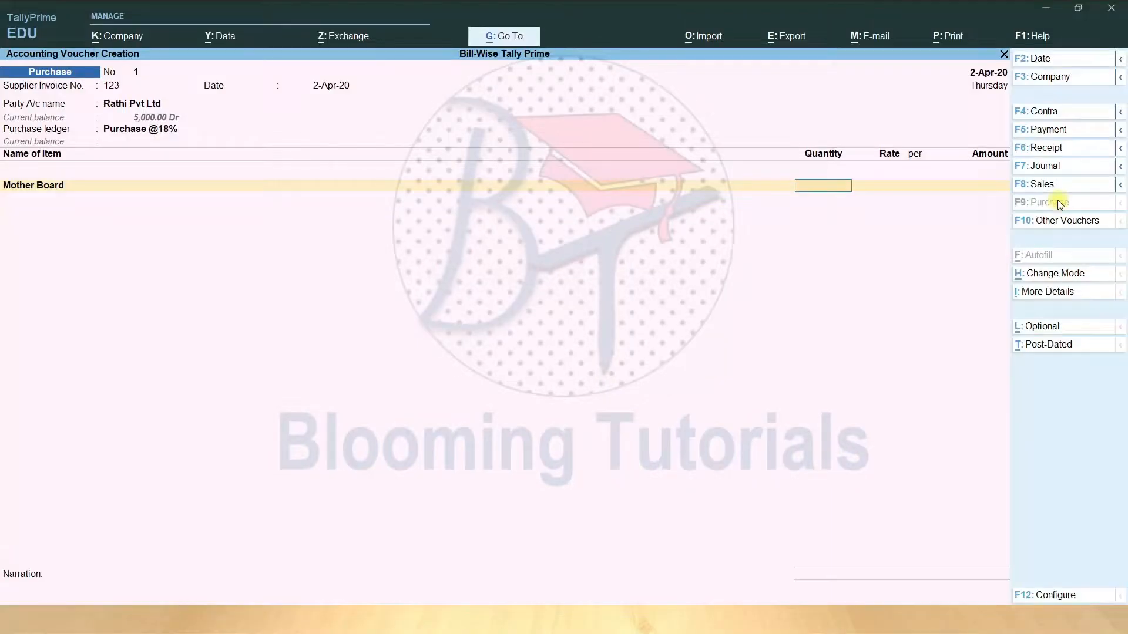
pyautogui.press('Return')
pyautogui.write('4500')
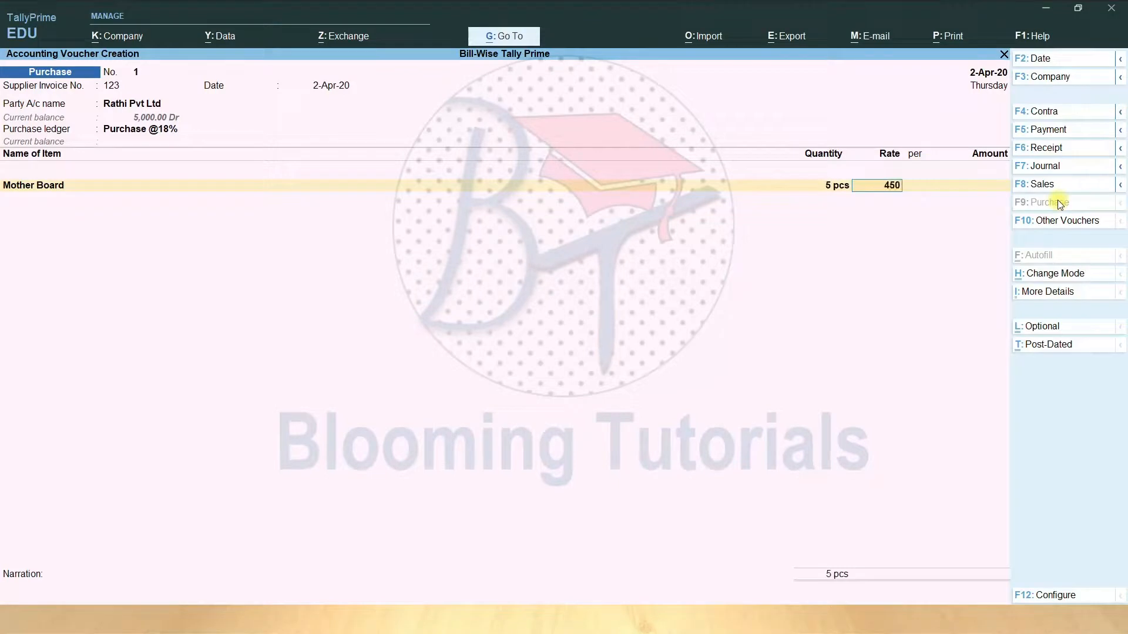
pyautogui.press('Return')
pyautogui.press('Return')
pyautogui.press('Return')
pyautogui.press('Return')
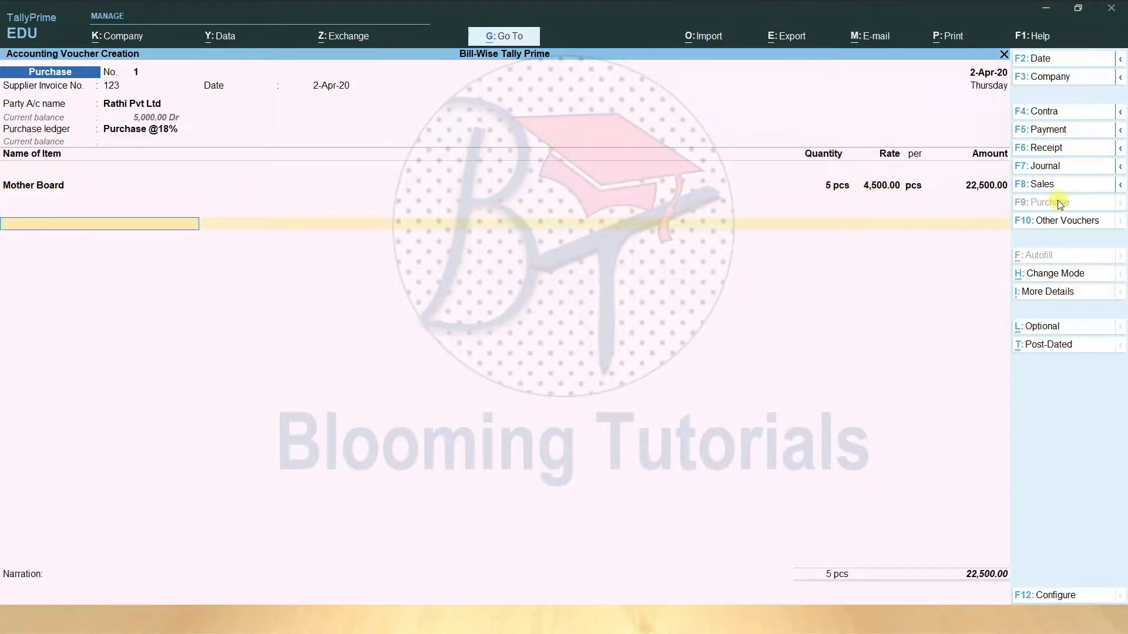
# Add the tax ledgers Output CGST@9% and Output SGST@9% below the purchased item.
pyautogui.write('O')
pyautogui.press('Down')
pyautogui.press('Return')
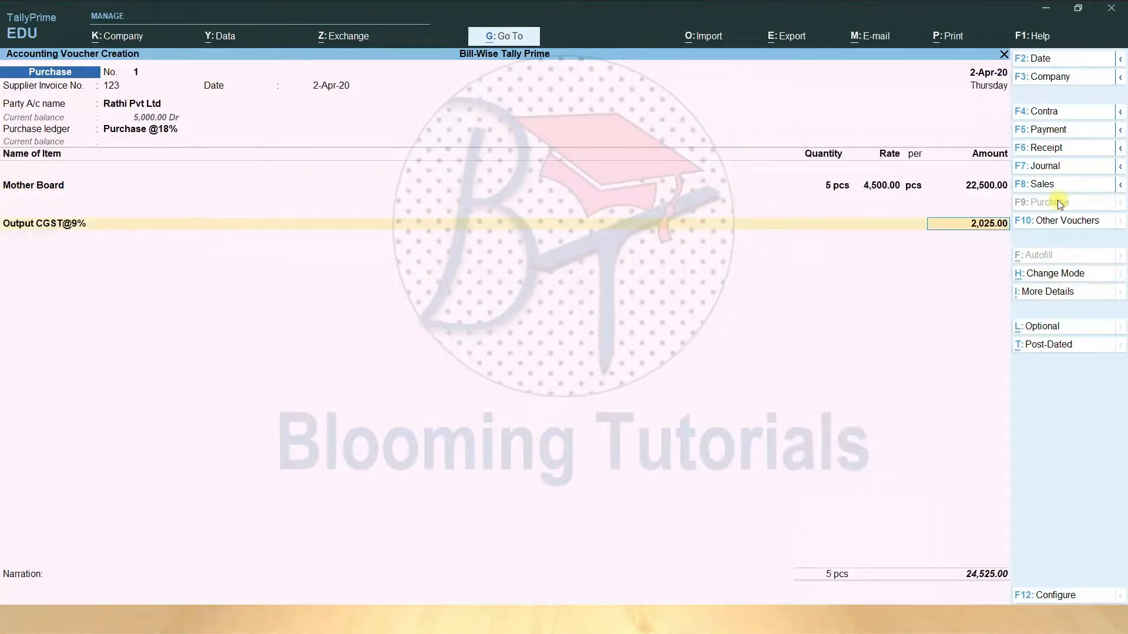
pyautogui.press('Return')
pyautogui.write('O')
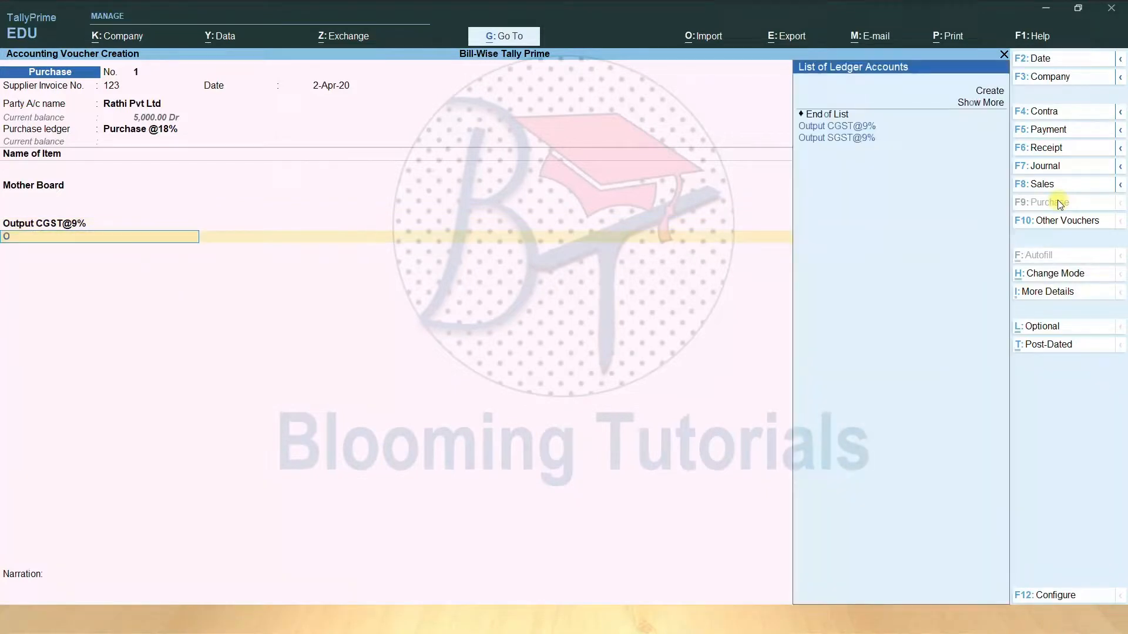
pyautogui.press('Down')
pyautogui.press('Down')
pyautogui.press('Return')
pyautogui.press('Return')
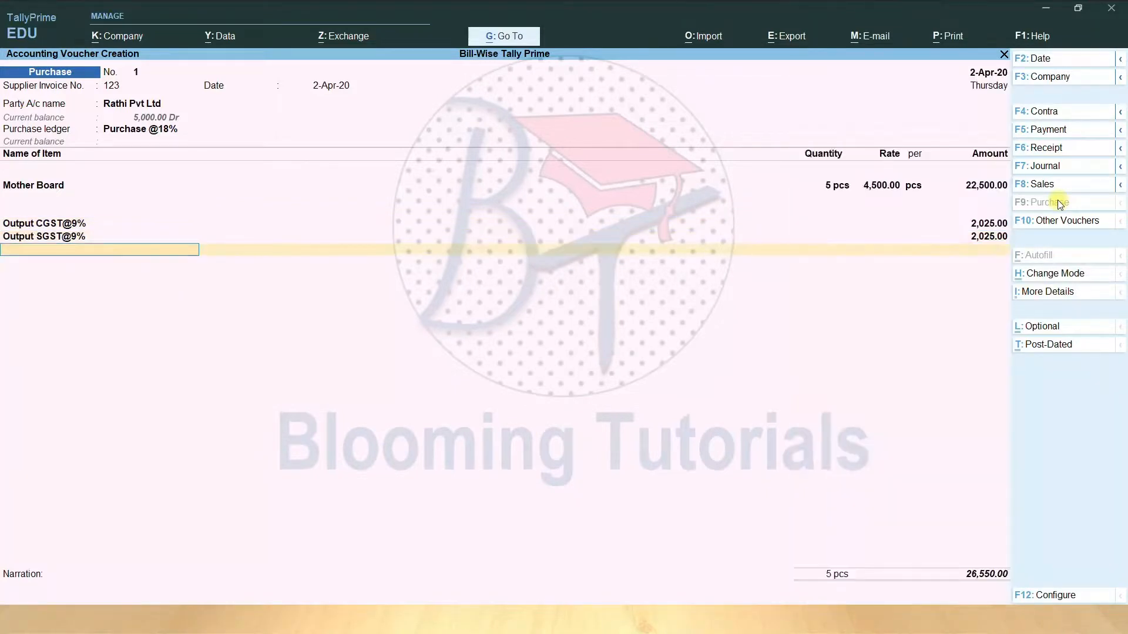
# Finish the entry list, accept the purchase voucher and return to the Gateway of Tally.
pyautogui.press('Return')
pyautogui.press('Return')
pyautogui.press('Return')
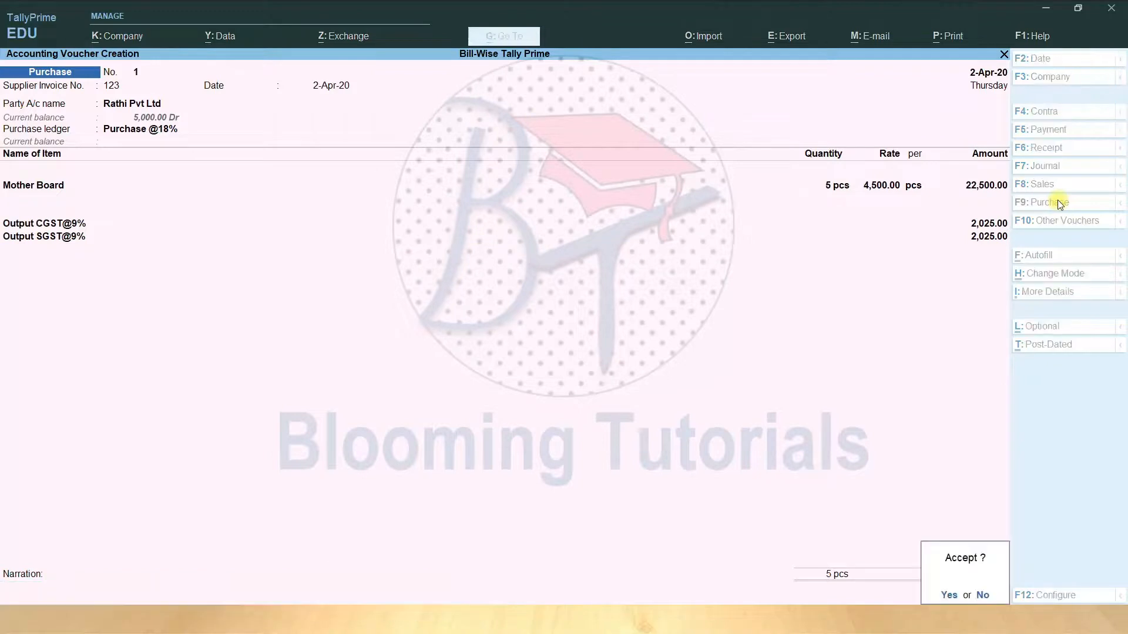
pyautogui.press('Return')
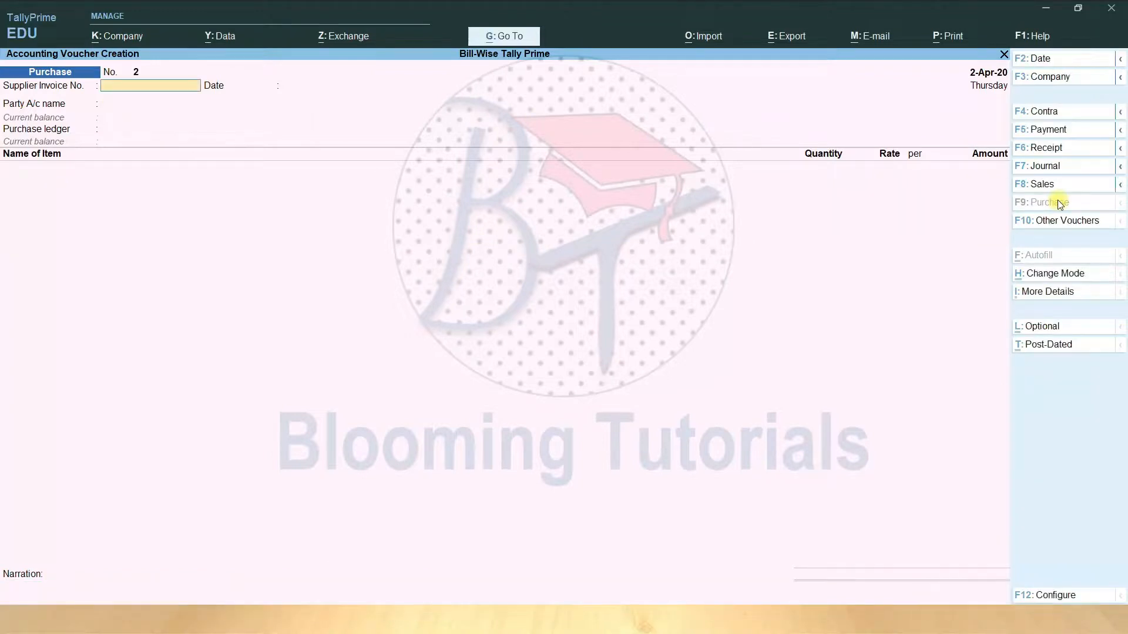
pyautogui.press('Escape')
pyautogui.press('Return')
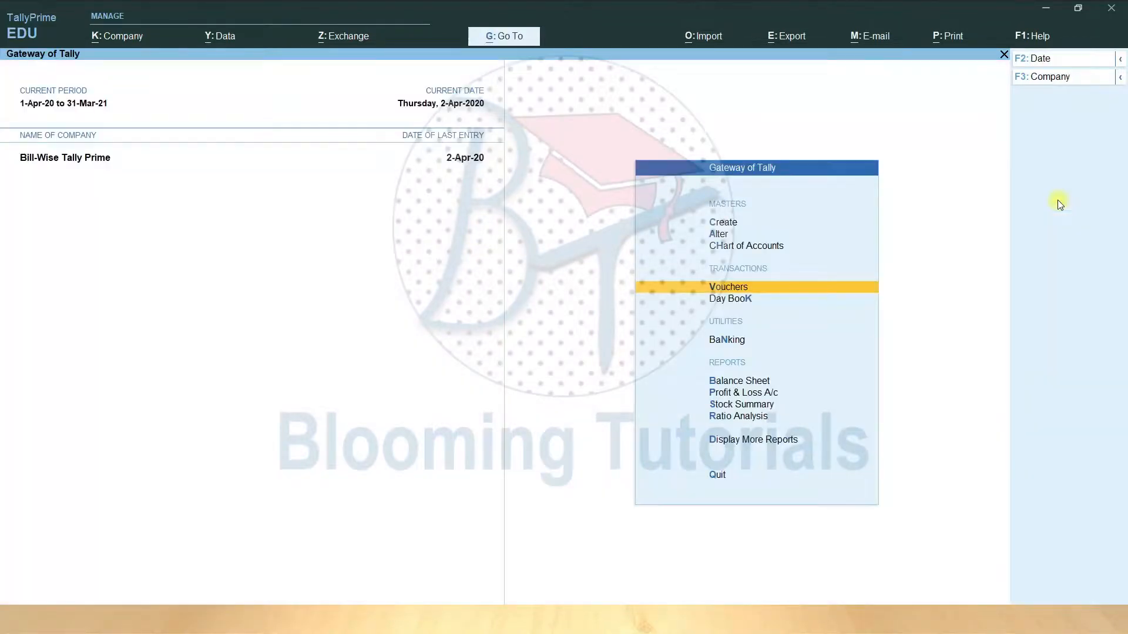
# Examine Rathi Pvt Ltd's April vouchers and closing balance by drilling down from Sundry Creditors in the Balance Sheet.
pyautogui.press('b')
pyautogui.hotkey('alt', 'F5')
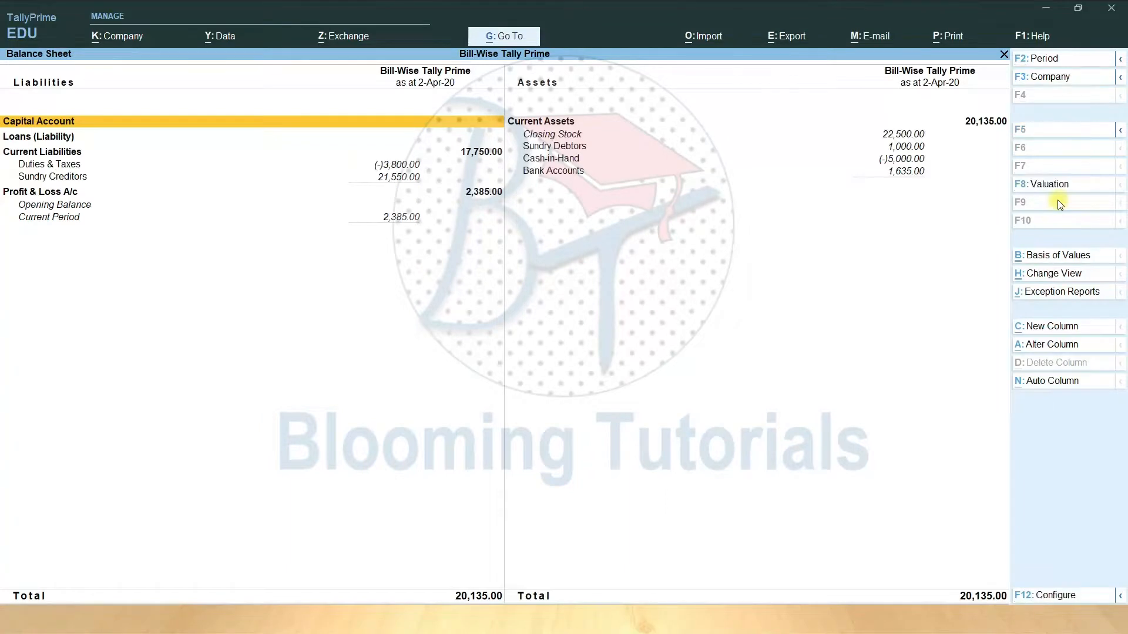
pyautogui.press('Right')
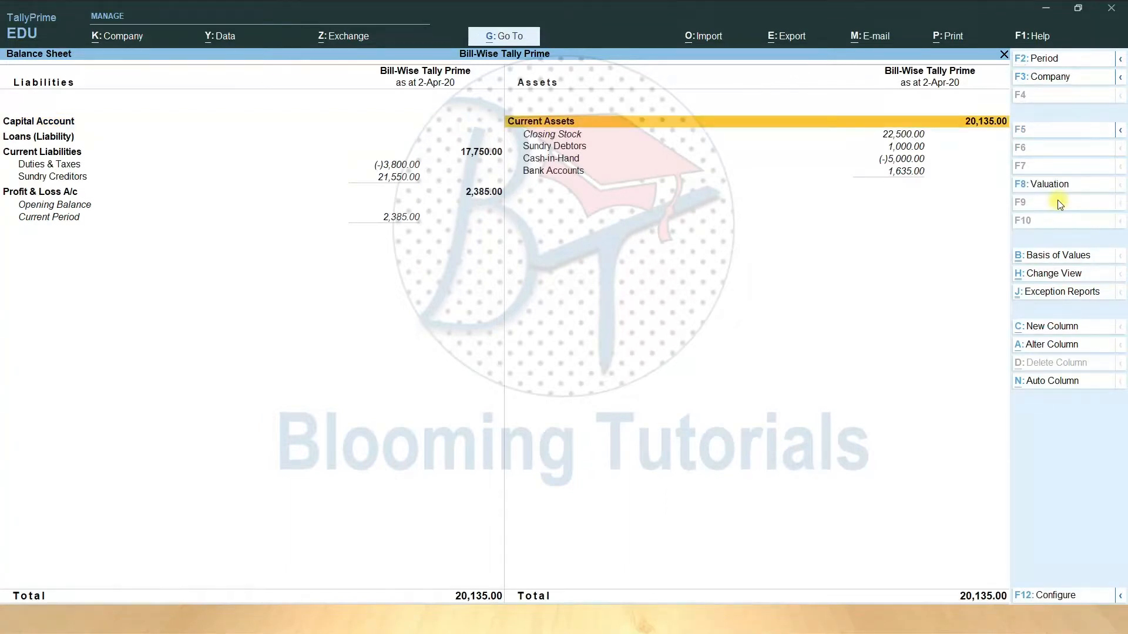
pyautogui.press('Left')
pyautogui.press('Down')
pyautogui.press('Down')
pyautogui.press('Down')
pyautogui.press('Down')
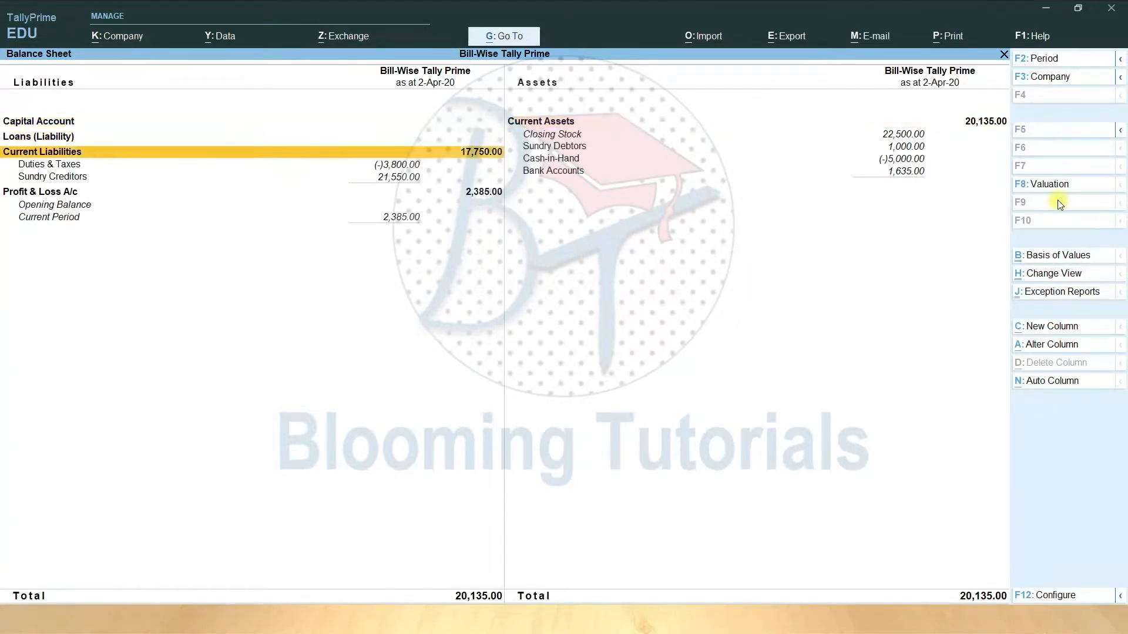
pyautogui.press('Return')
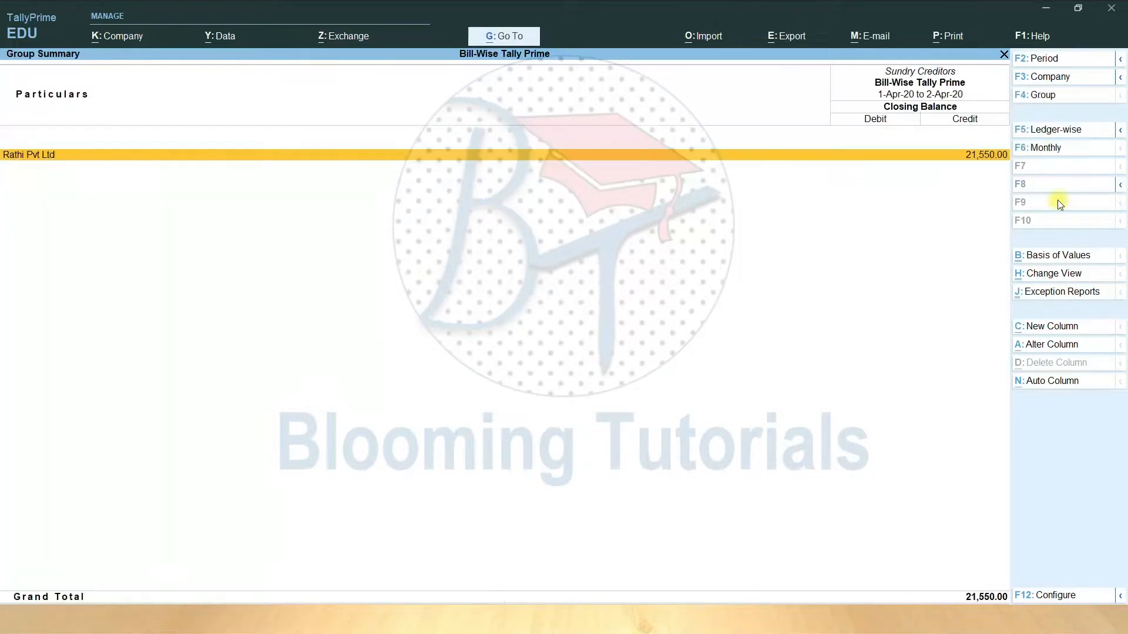
pyautogui.press('Return')
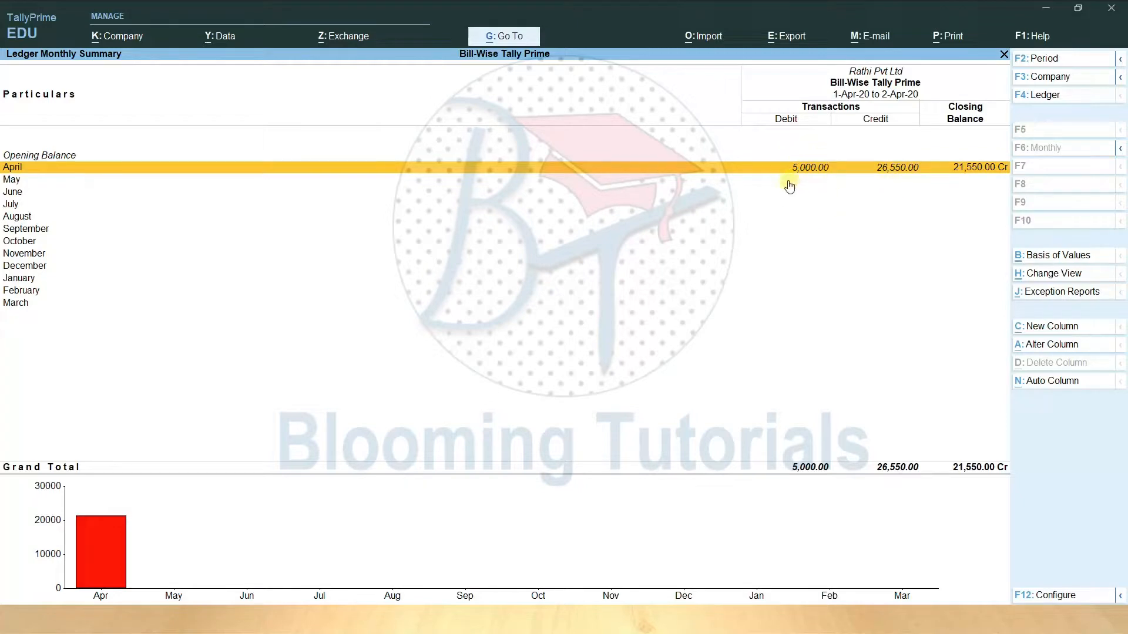
pyautogui.click(981, 172)
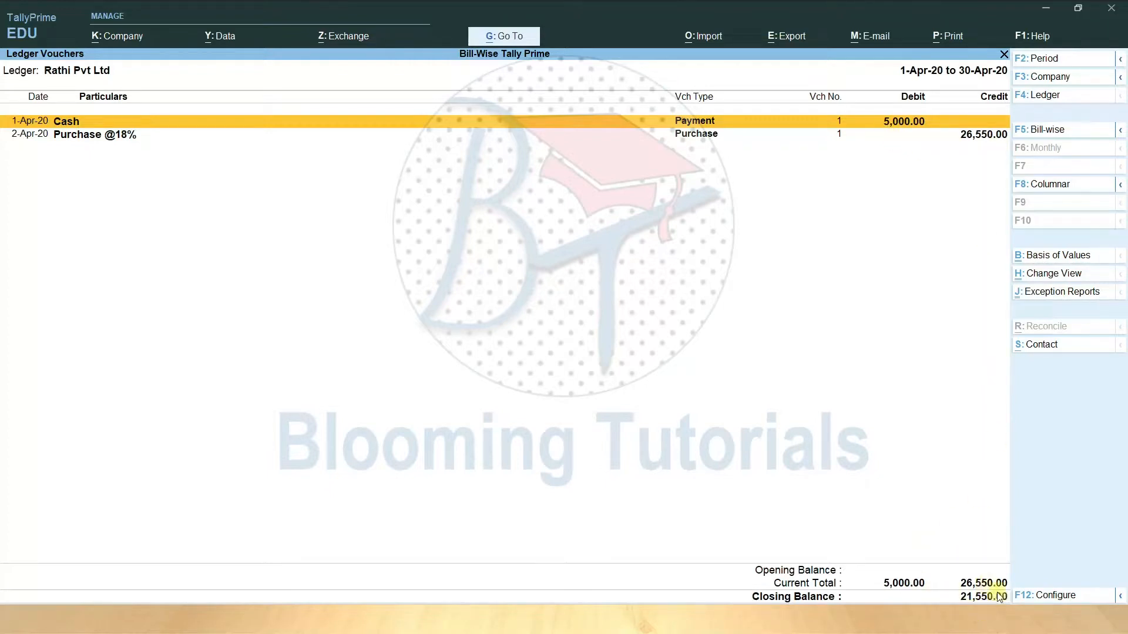
pyautogui.press('Escape')
pyautogui.press('Escape')
pyautogui.press('Escape')
pyautogui.press('Escape')
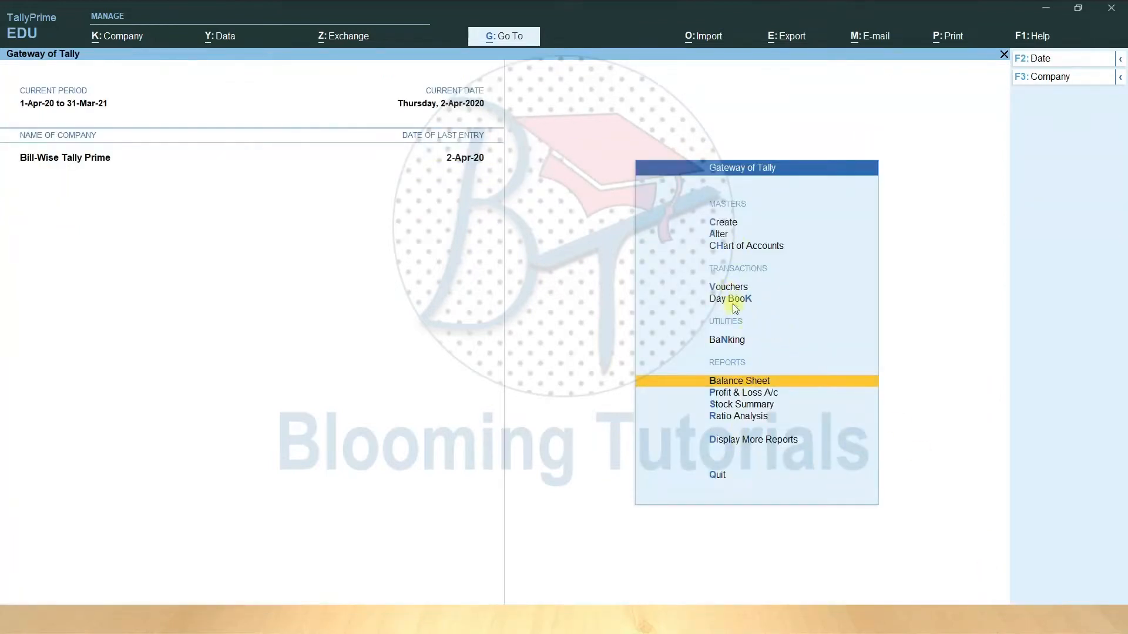
# Check the ledger vouchers of Rathi Pvt Ltd through the account books and return to the Gateway of Tally.
pyautogui.click(743, 450)
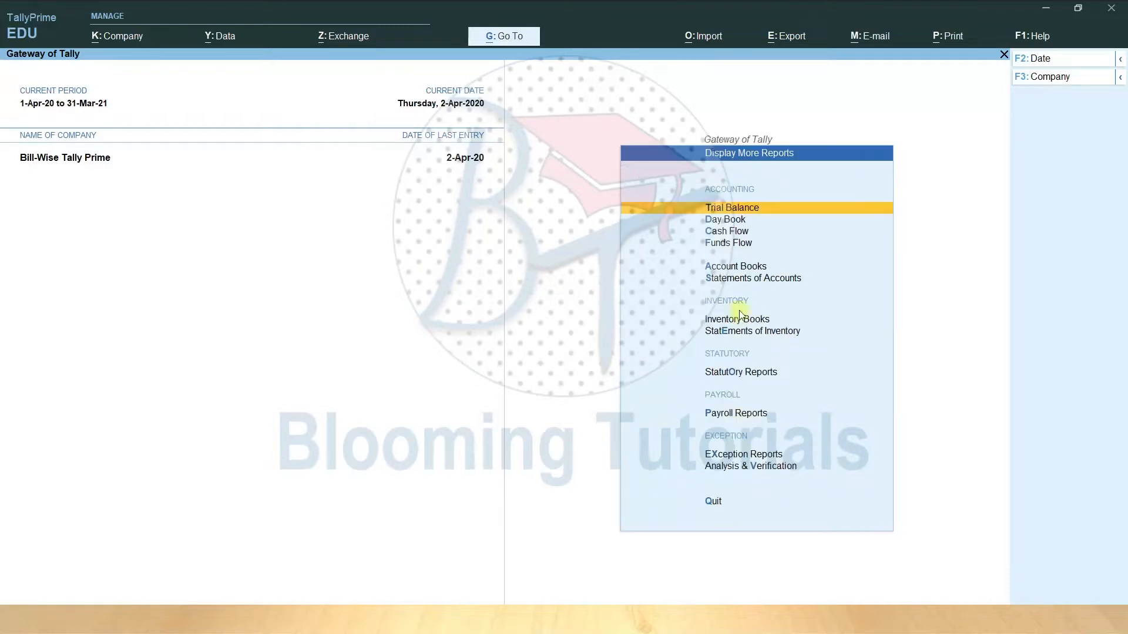
pyautogui.click(727, 265)
pyautogui.click(726, 252)
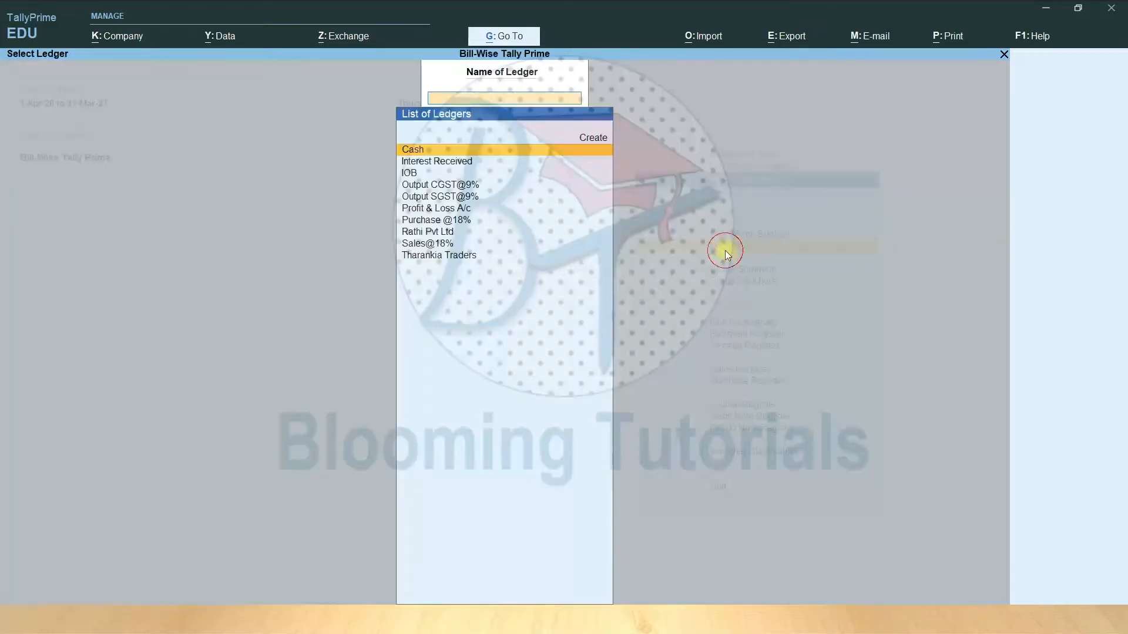
pyautogui.click(446, 234)
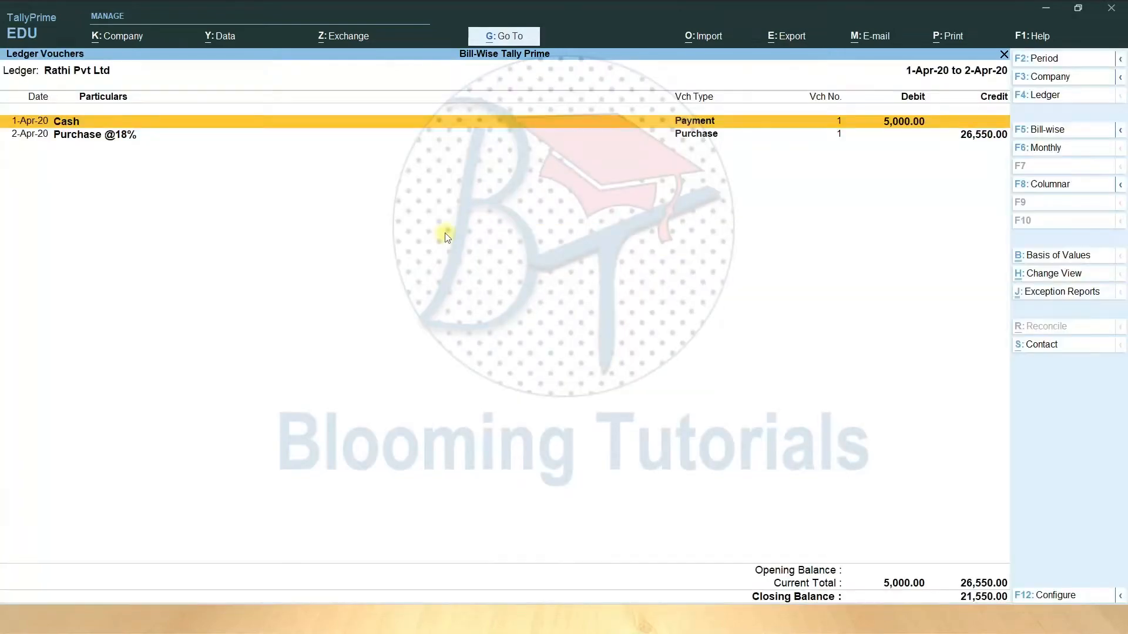
pyautogui.press('Escape')
pyautogui.press('Escape')
pyautogui.press('Escape')
pyautogui.press('Escape')
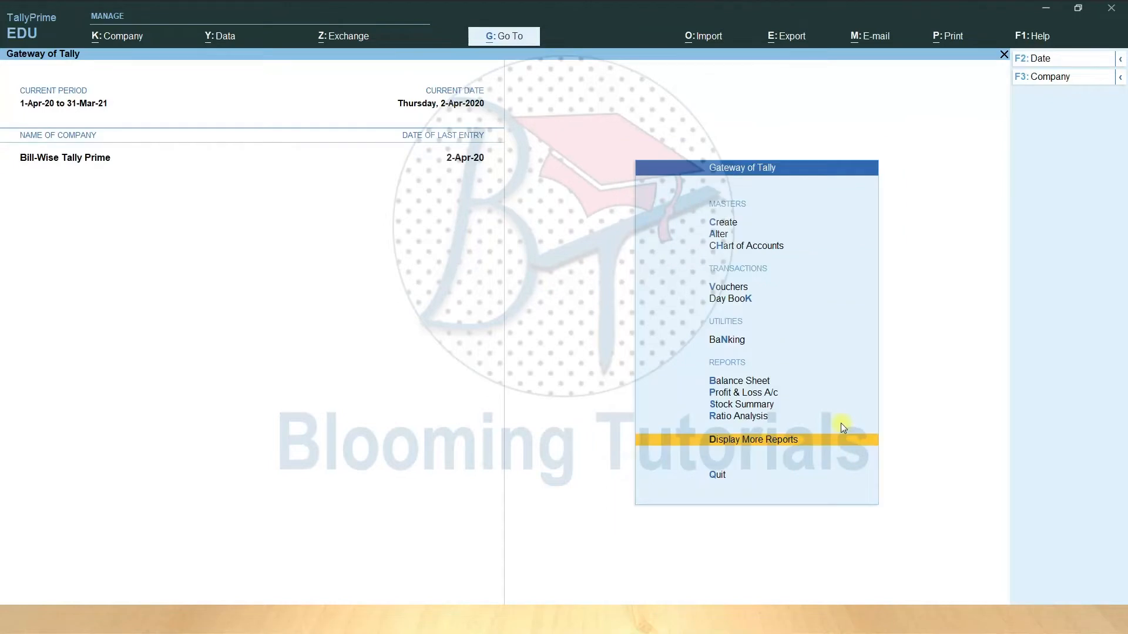
# Start a payment voucher and select Rathi Pvt Ltd as the ledger to debit.
pyautogui.press('v')
pyautogui.press('F9')
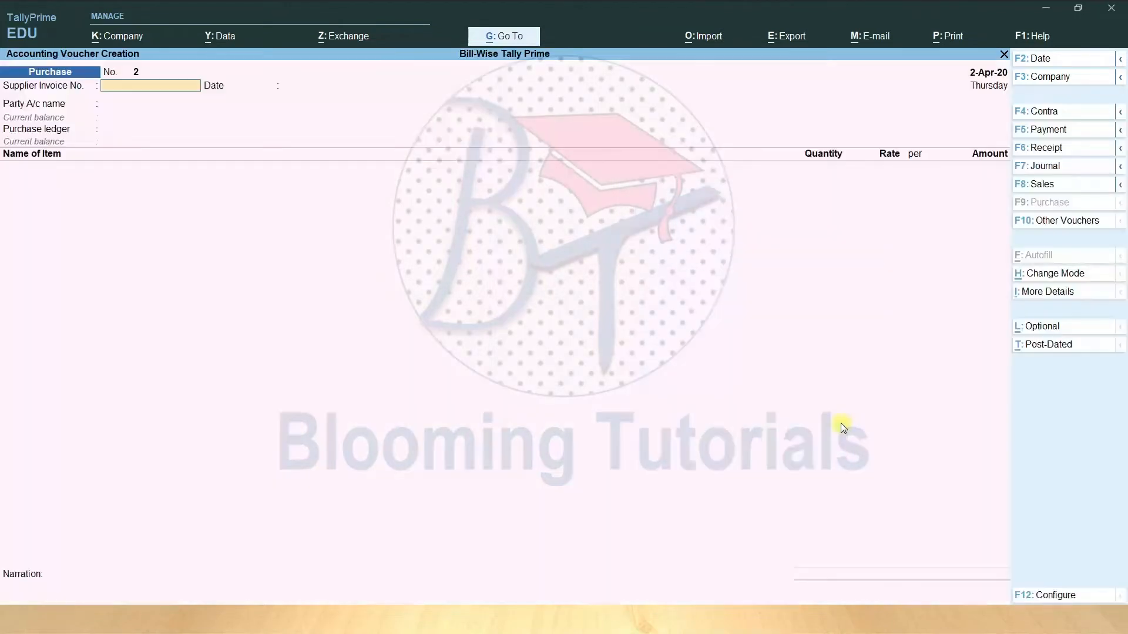
pyautogui.press('F5')
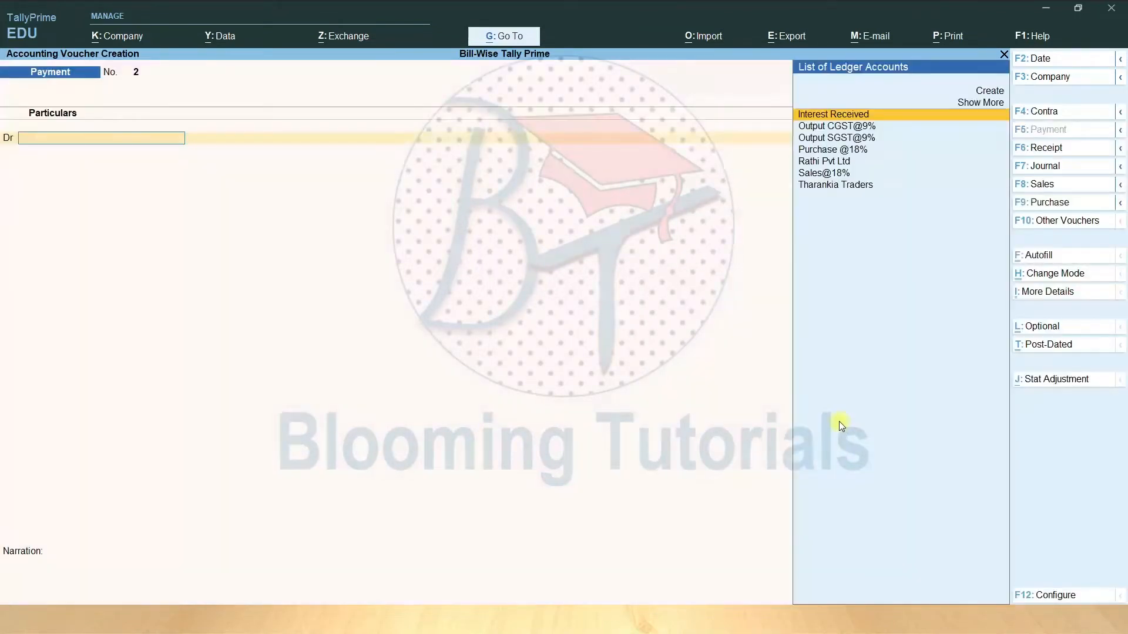
pyautogui.press('Down')
pyautogui.press('Down')
pyautogui.press('Down')
pyautogui.press('Down')
pyautogui.press('Down')
pyautogui.press('Down')
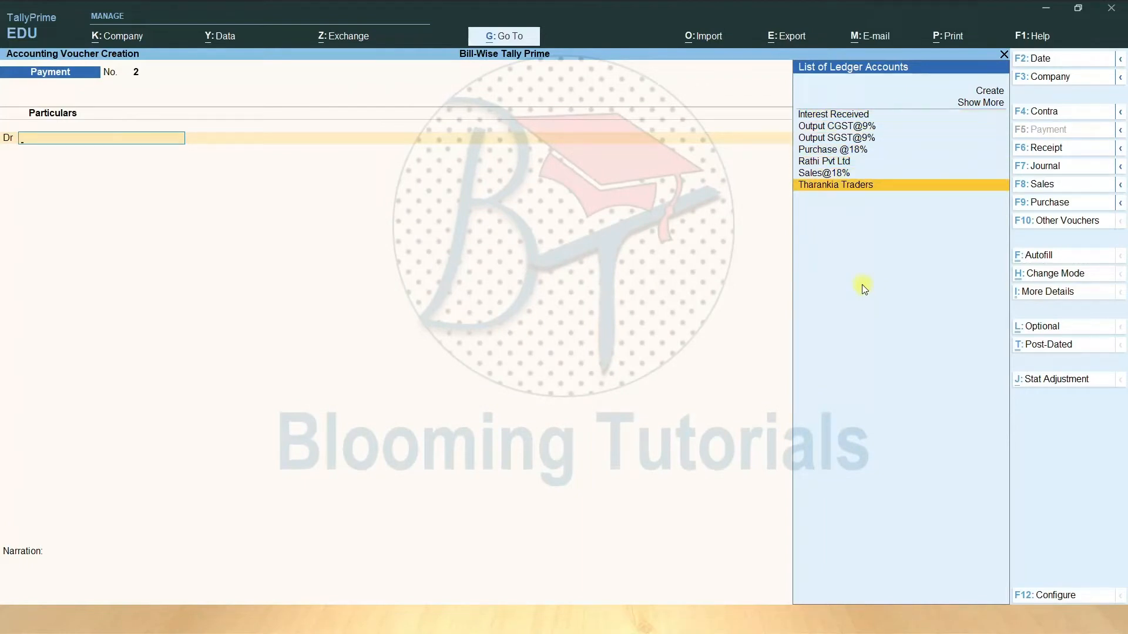
pyautogui.press('Up')
pyautogui.press('Up')
pyautogui.press('Return')
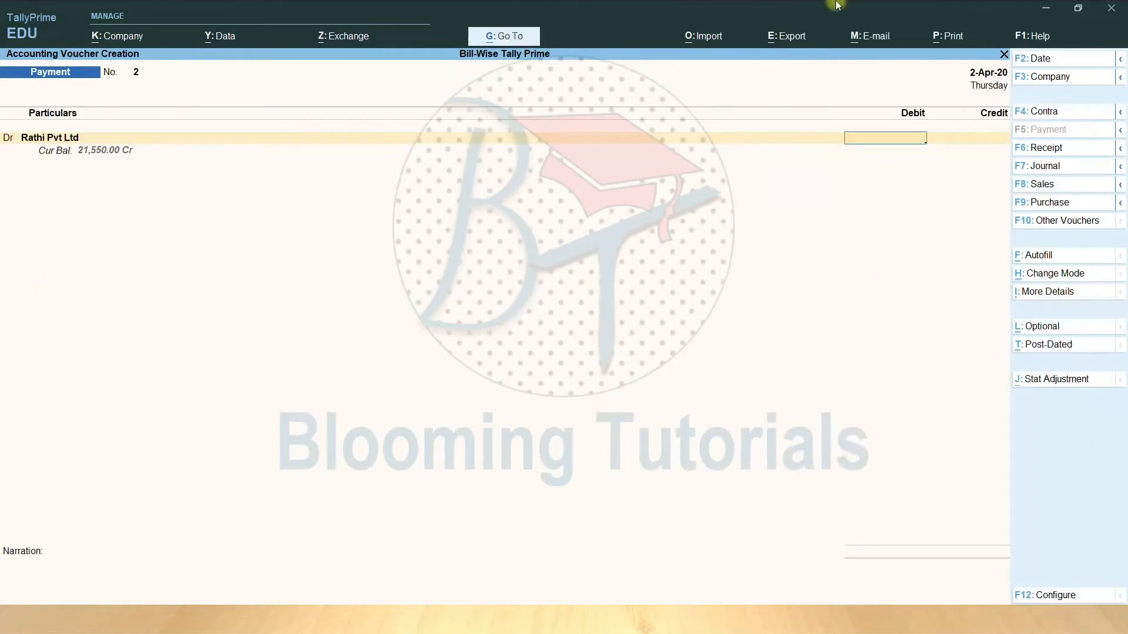
# Debit Rathi Pvt Ltd with 21,550 and allocate the amount as Agst Ref to pending bill 123.
pyautogui.write('21,550')
pyautogui.press('Return')
pyautogui.press('Return')
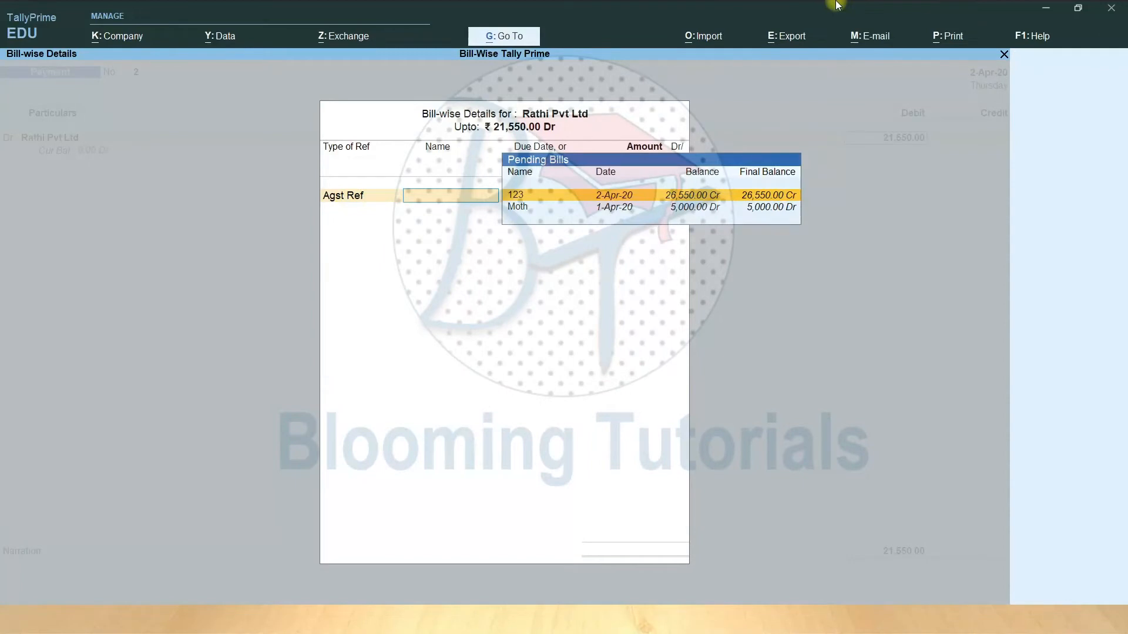
pyautogui.press('Return')
pyautogui.press('Return')
pyautogui.press('Return')
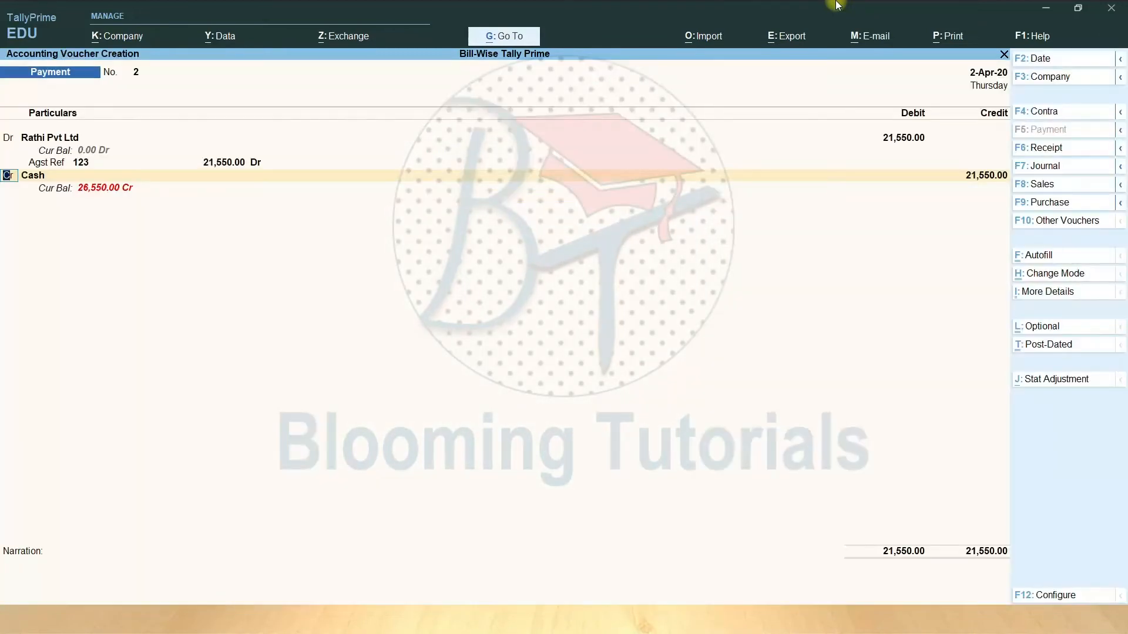
# Credit Cash with 21,550, accept the payment voucher without a narration and leave voucher creation.
pyautogui.press('Return')
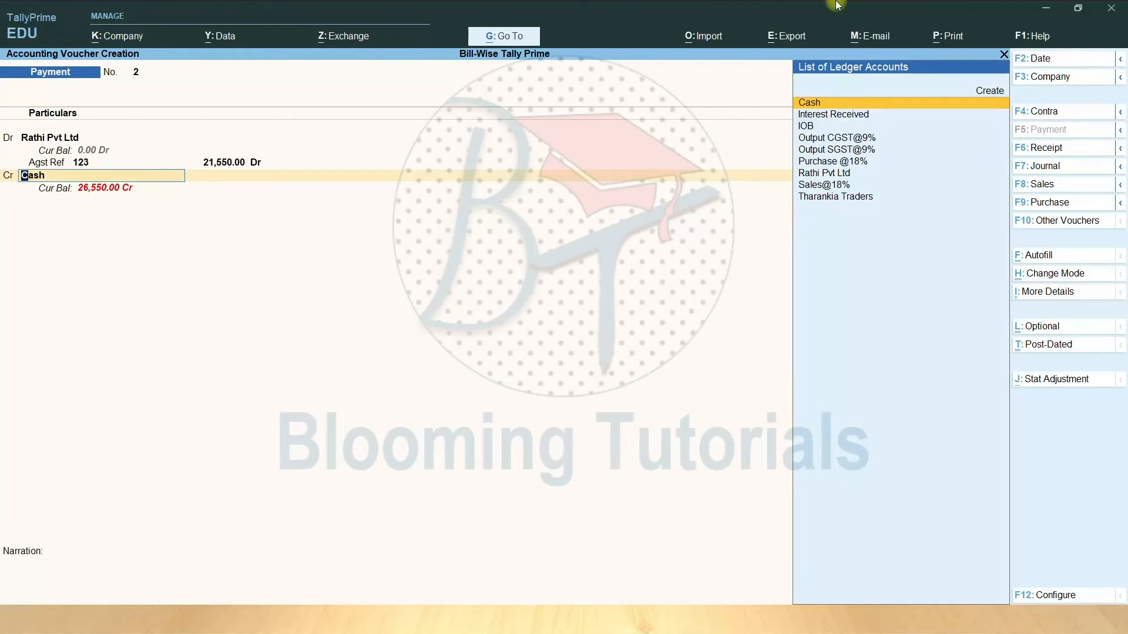
pyautogui.press('Return')
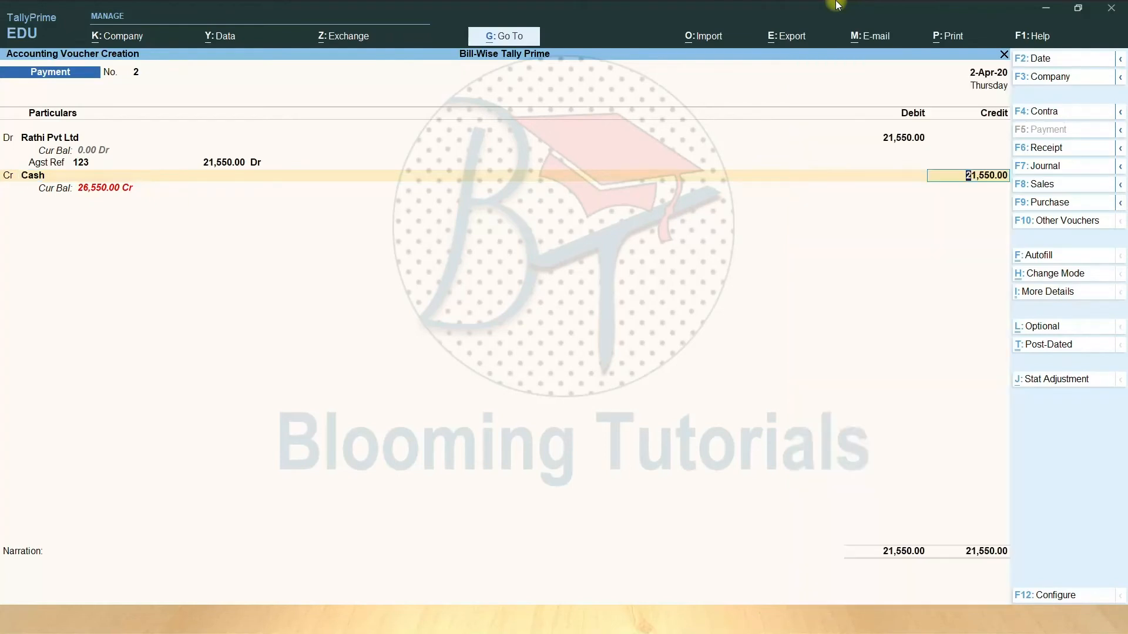
pyautogui.press('Return')
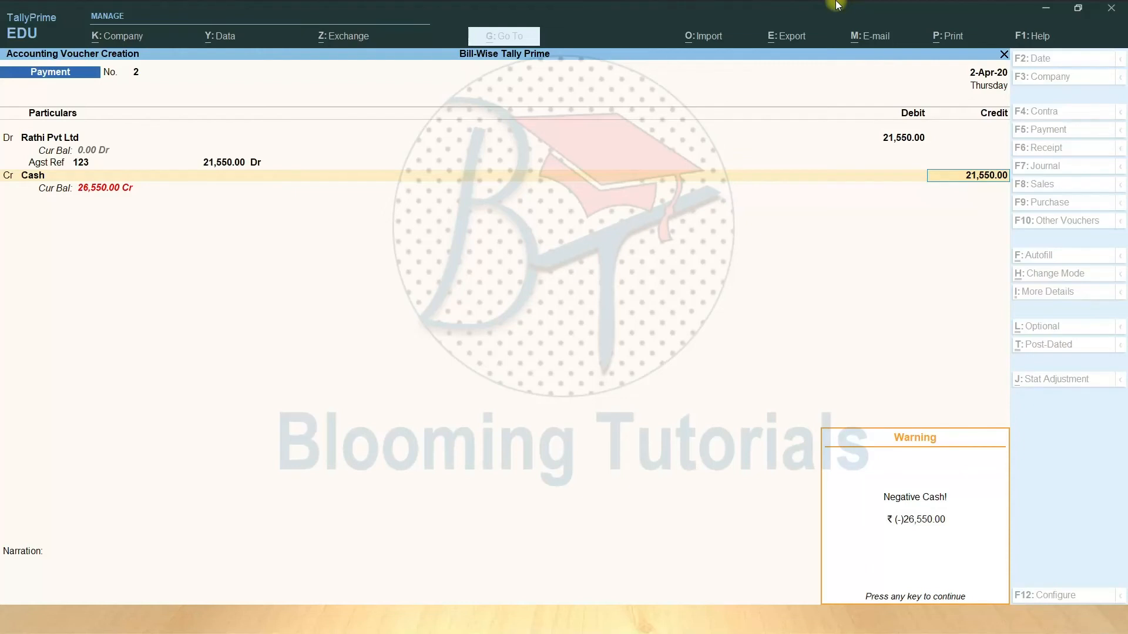
pyautogui.press('Return')
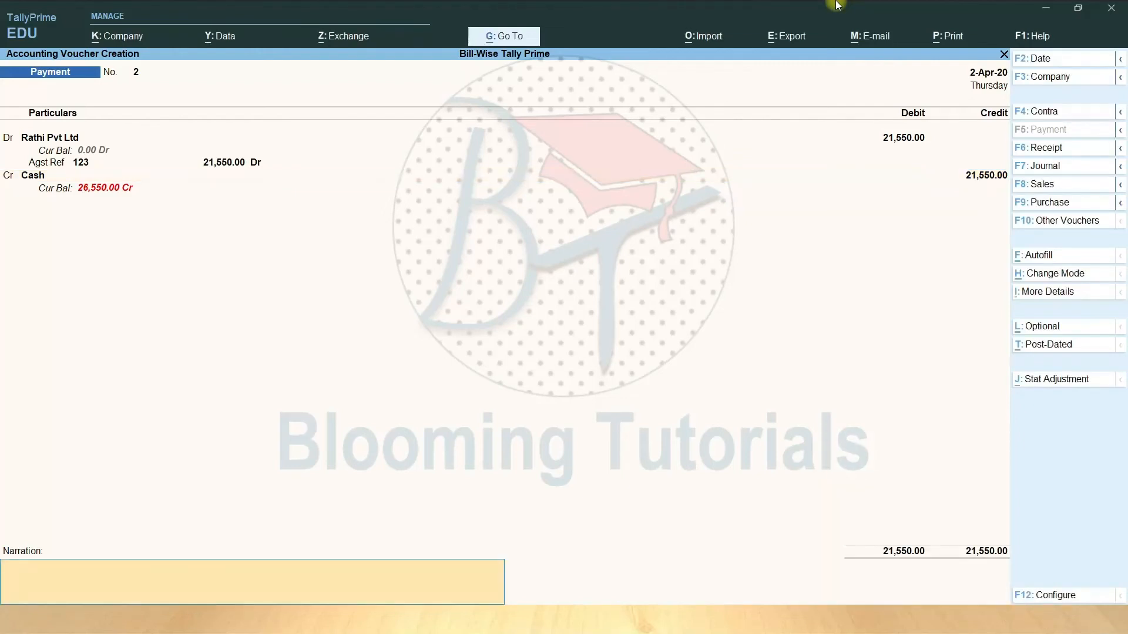
pyautogui.press('Return')
pyautogui.press('Return')
pyautogui.press('Escape')
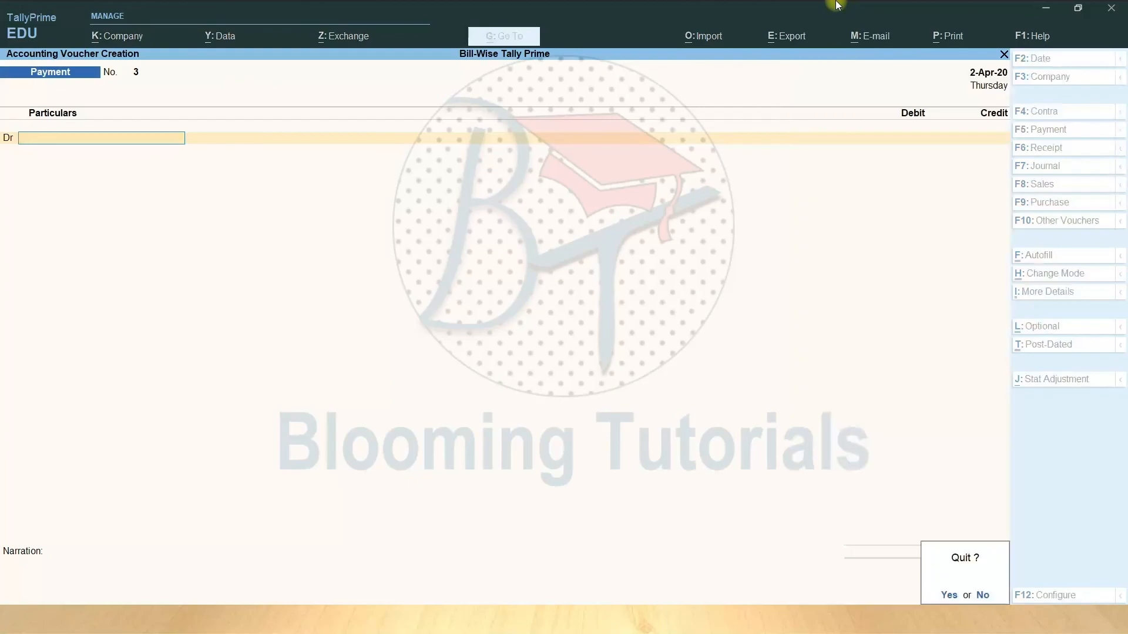